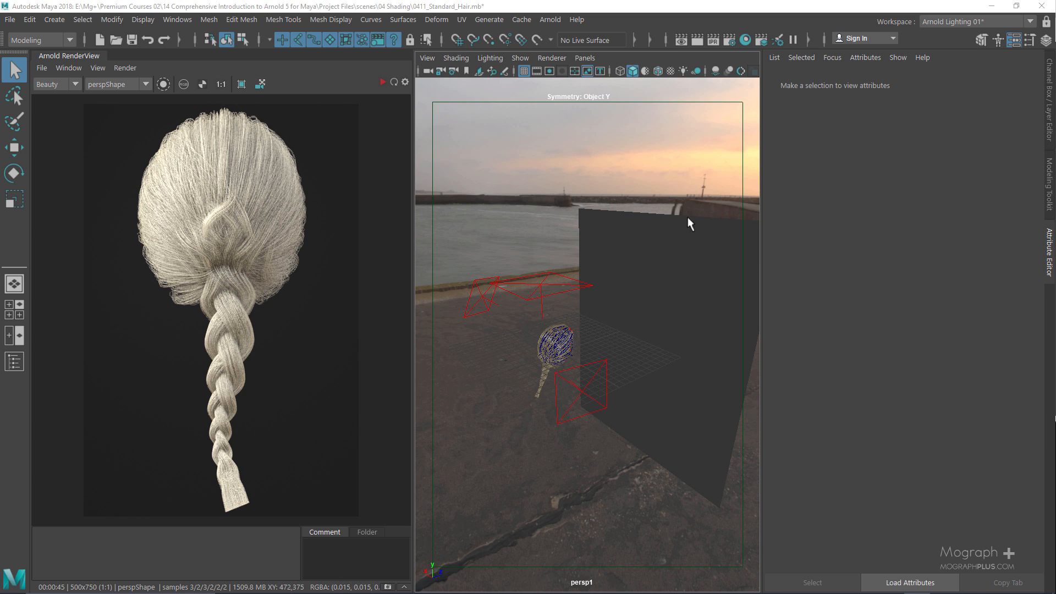
Open the Content Browser of example hair scenes, then close it
click(178, 19)
mouse_move(237, 69)
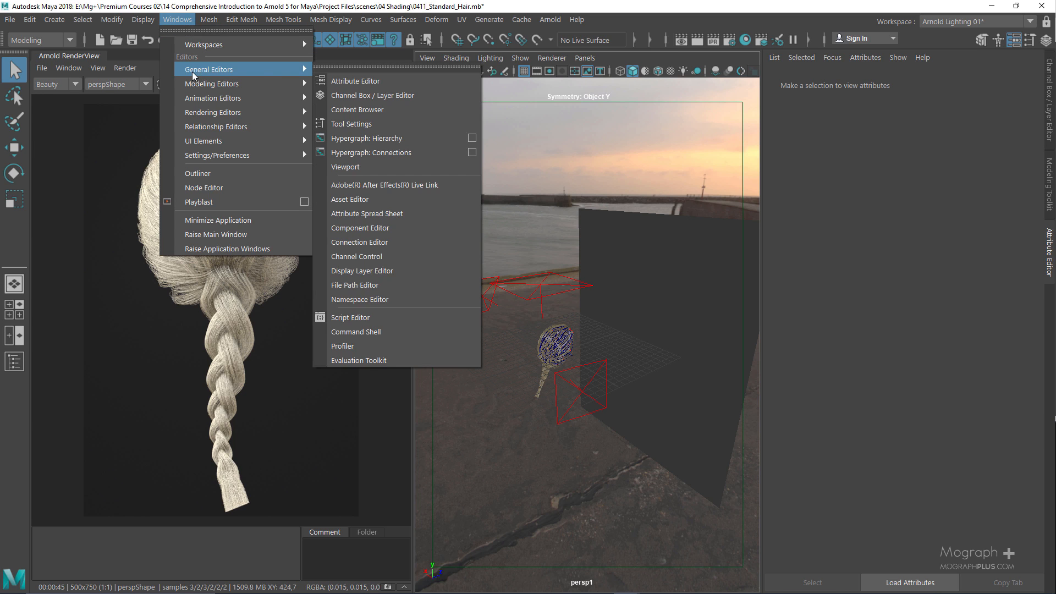
click(396, 113)
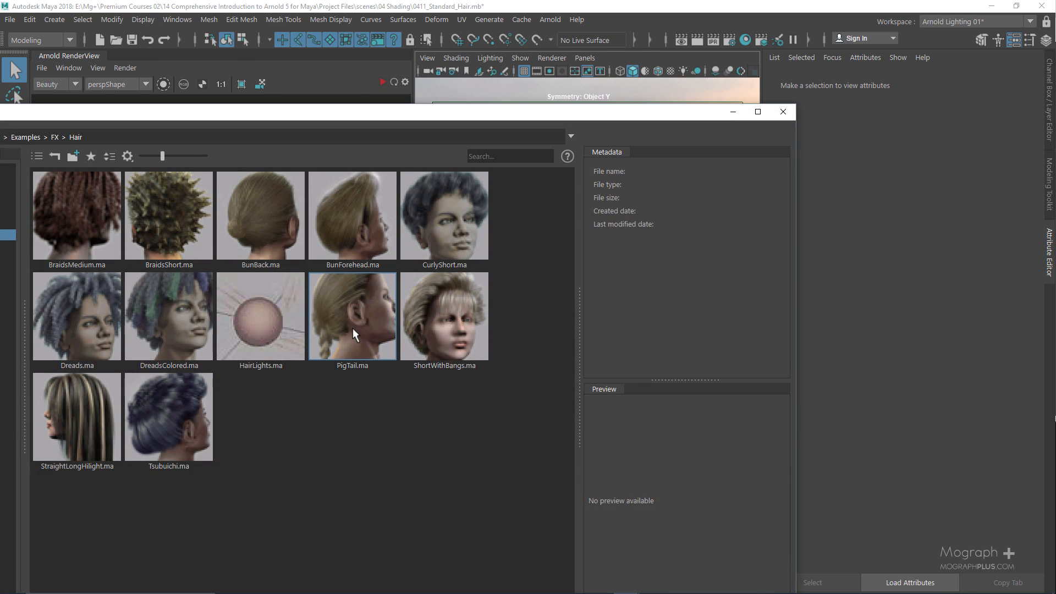
click(784, 112)
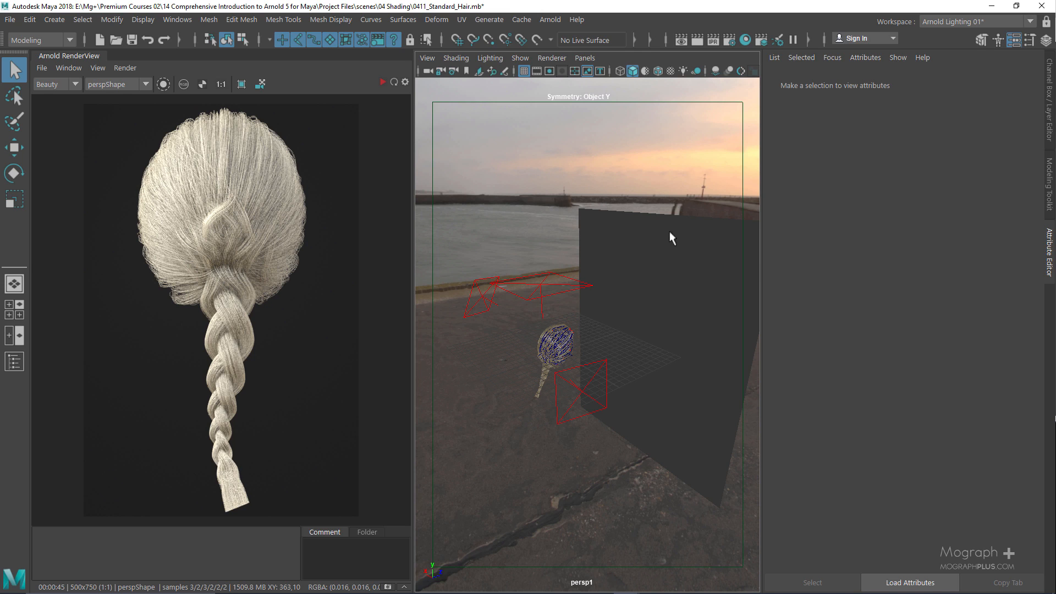
Look through the persp camera and select the hair system to show its Arnold attributes
click(585, 57)
mouse_move(649, 72)
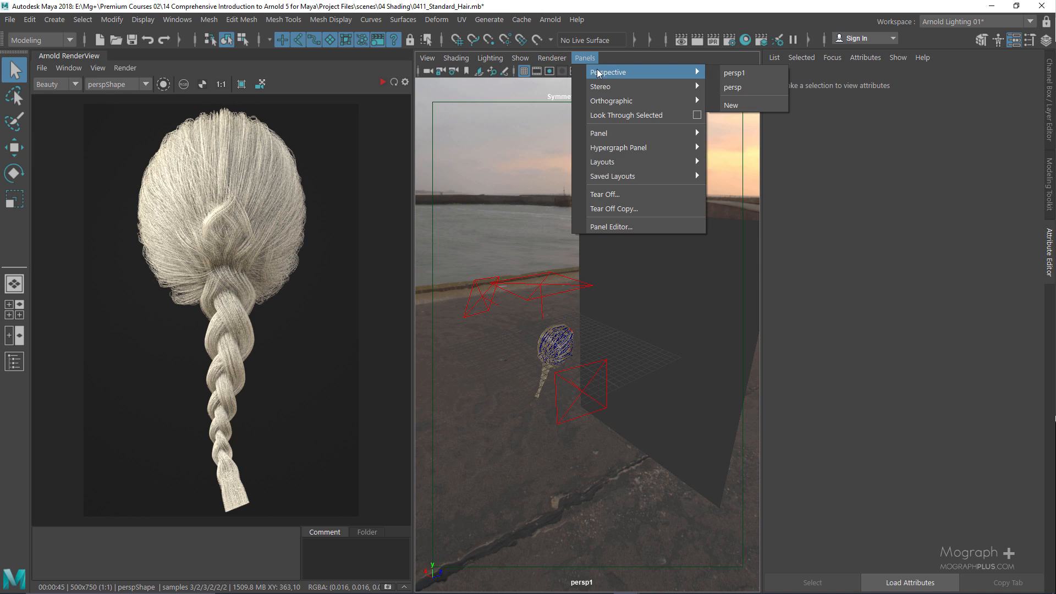
click(755, 87)
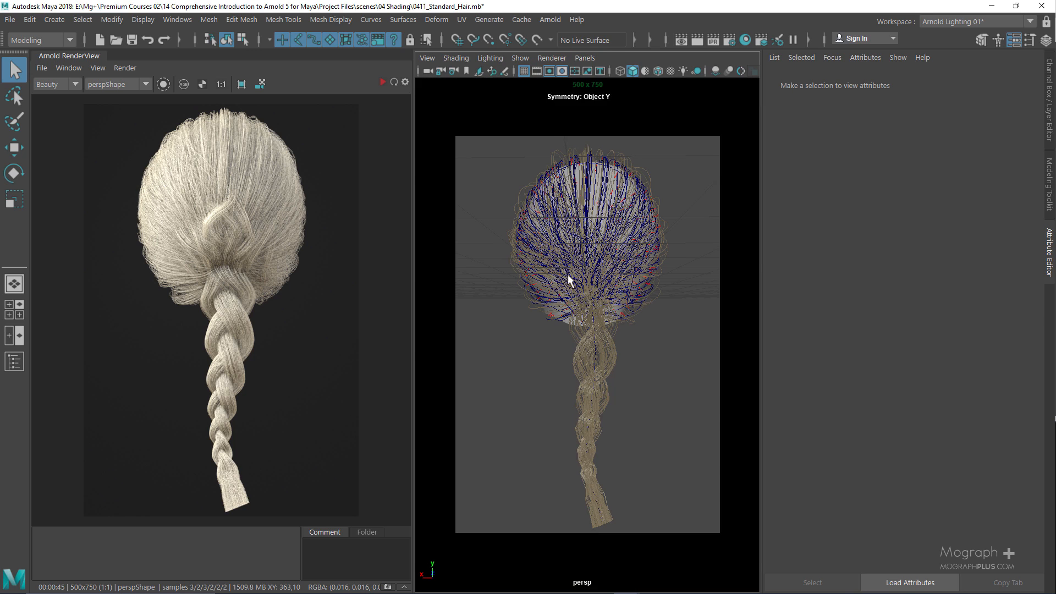
click(591, 399)
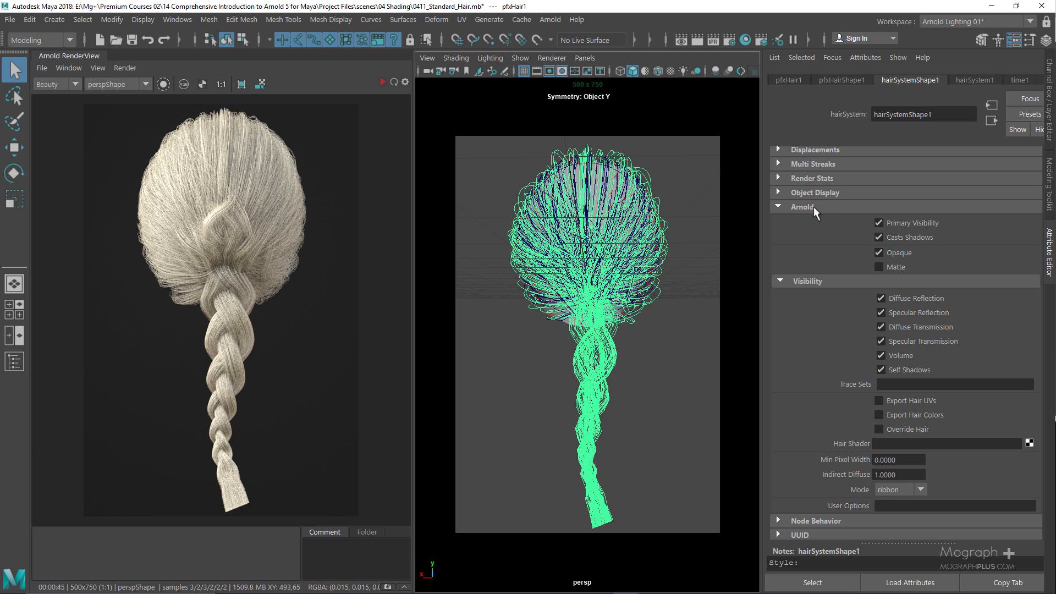
scroll(842, 276, down, 1)
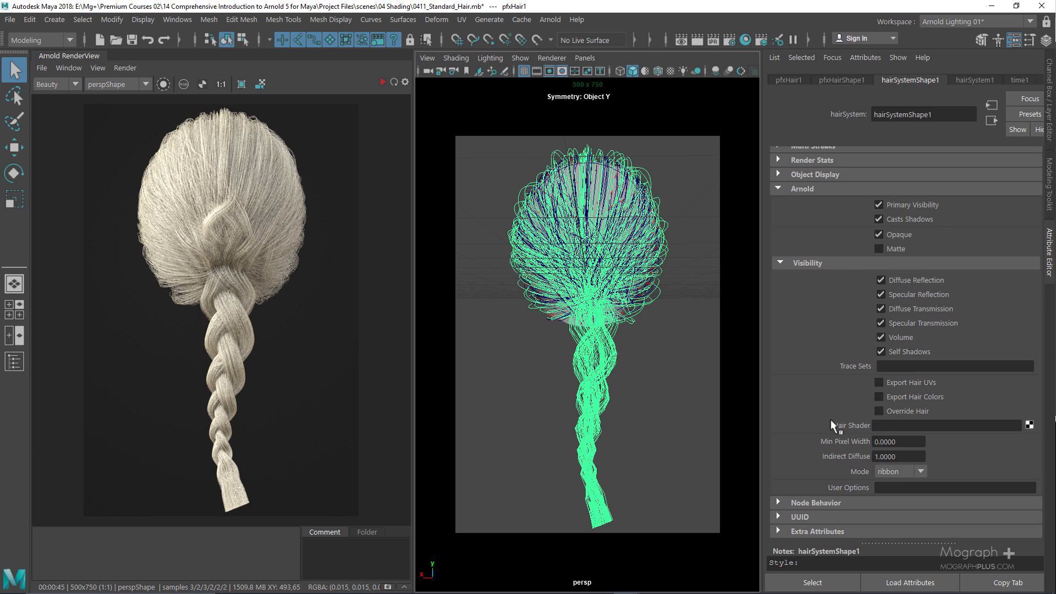
Create an aiStandardHair shader in hairSystemShape1's Hair Shader slot and return to the hair system
click(1029, 425)
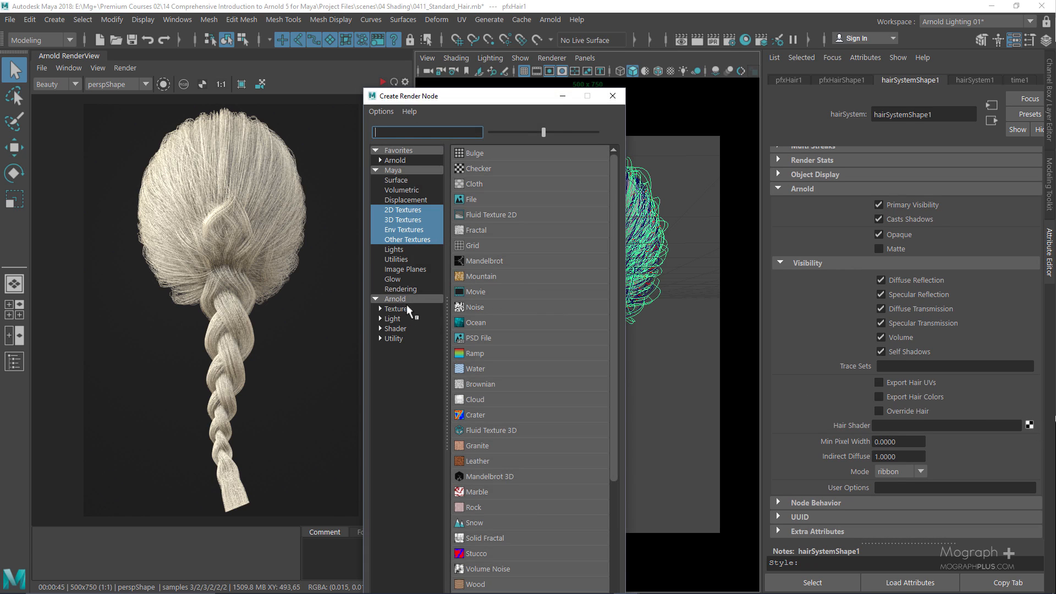
click(404, 330)
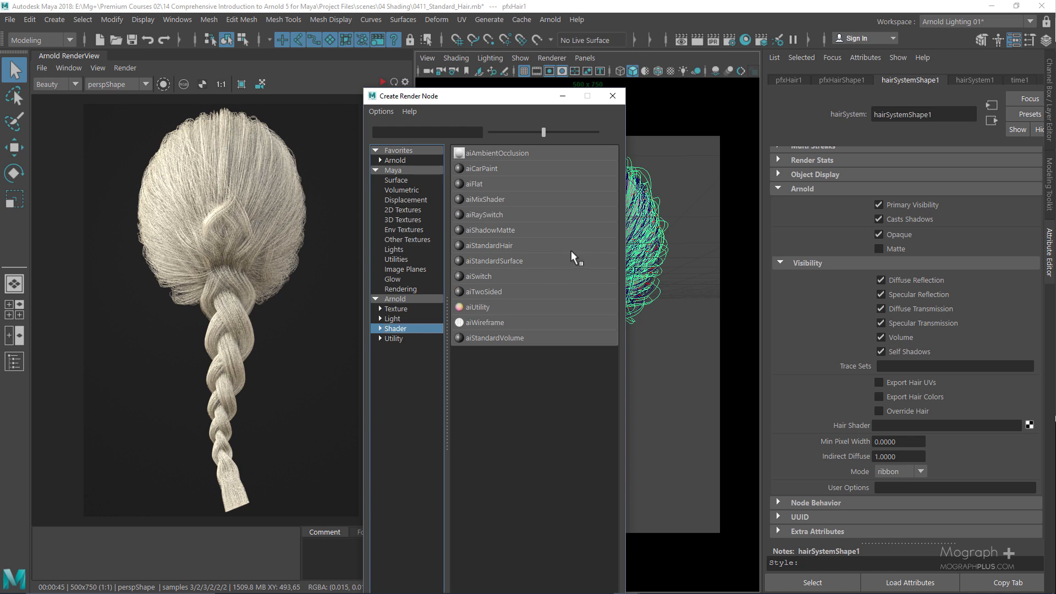
click(510, 251)
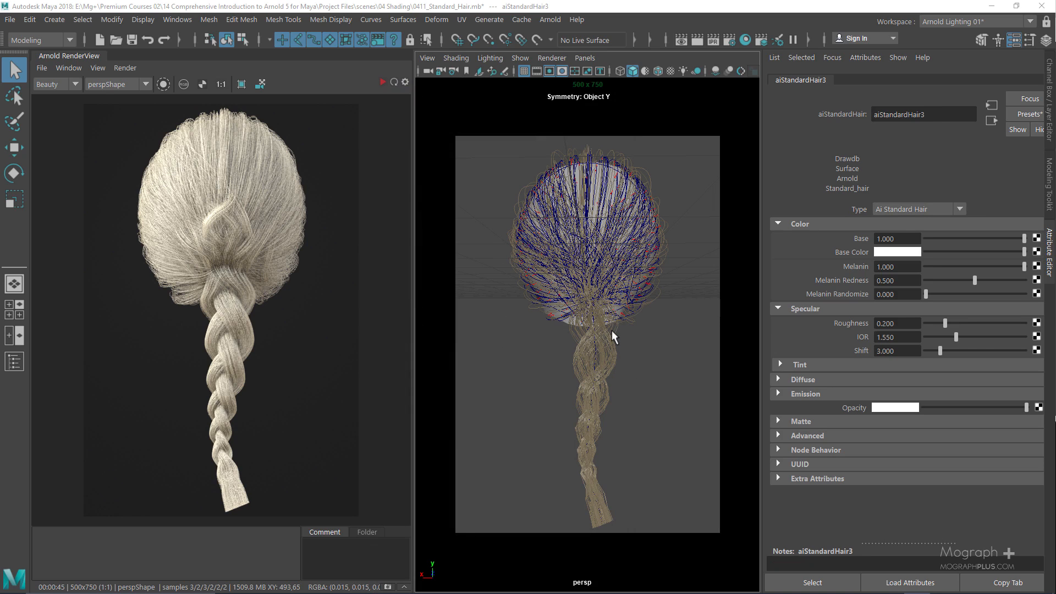
click(986, 118)
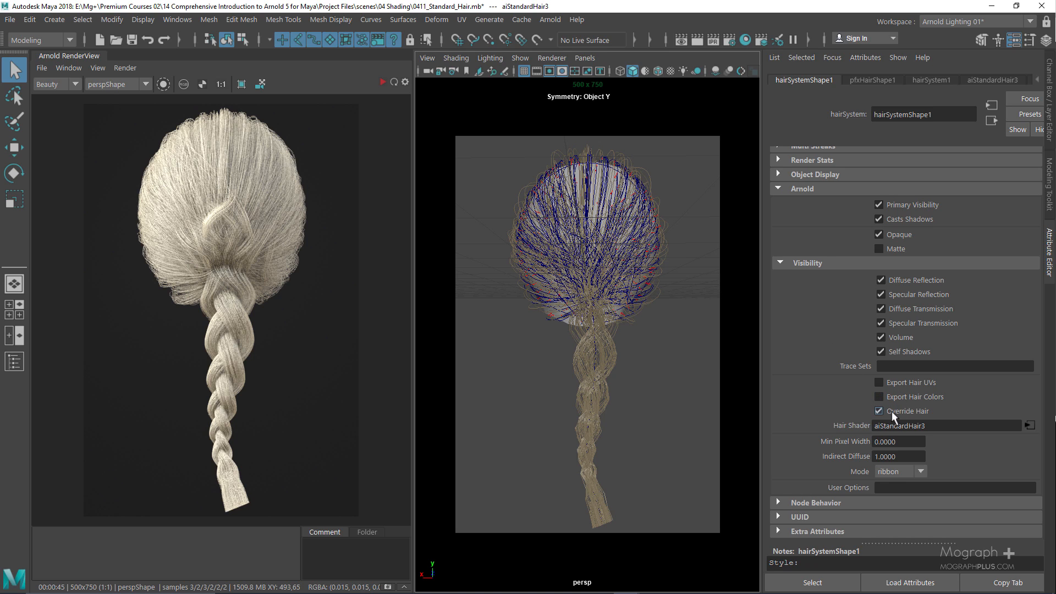
Open aiStandardHair3 and start an Arnold IPR render of the braid
click(1030, 426)
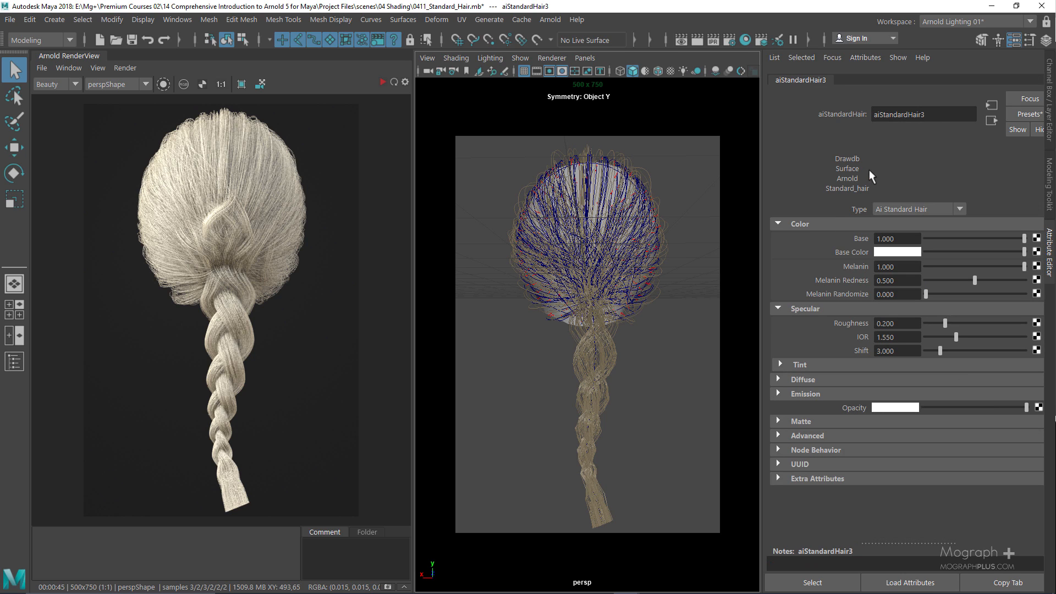
click(382, 82)
click(98, 68)
mouse_move(167, 204)
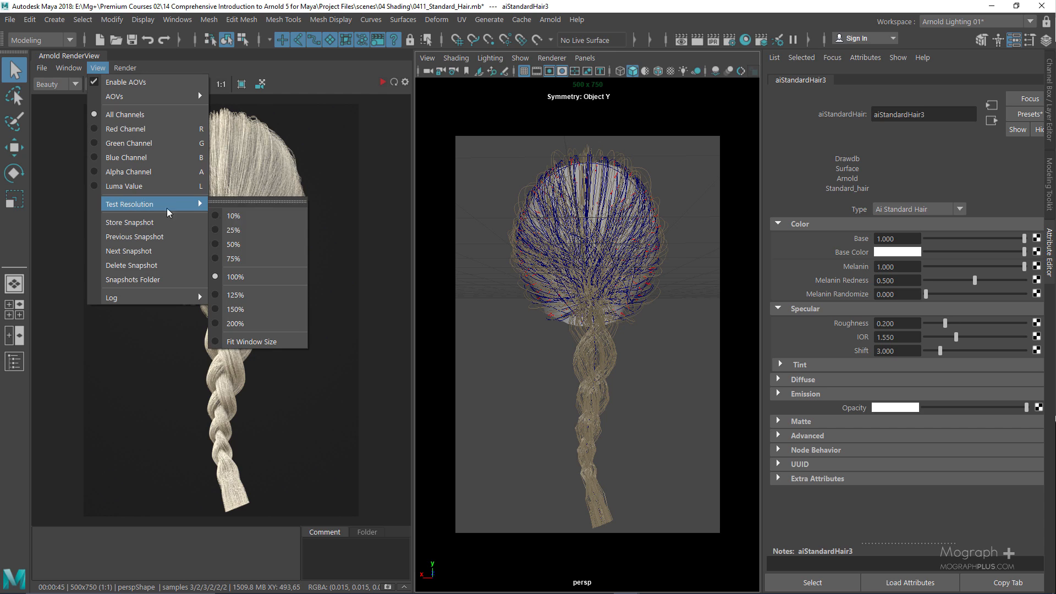
click(124, 68)
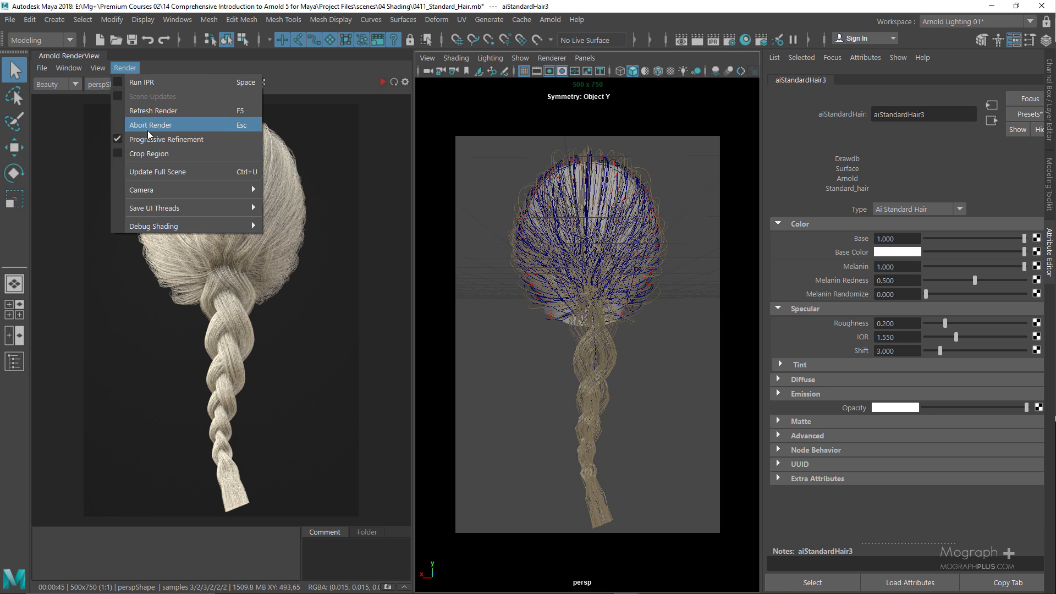
click(370, 67)
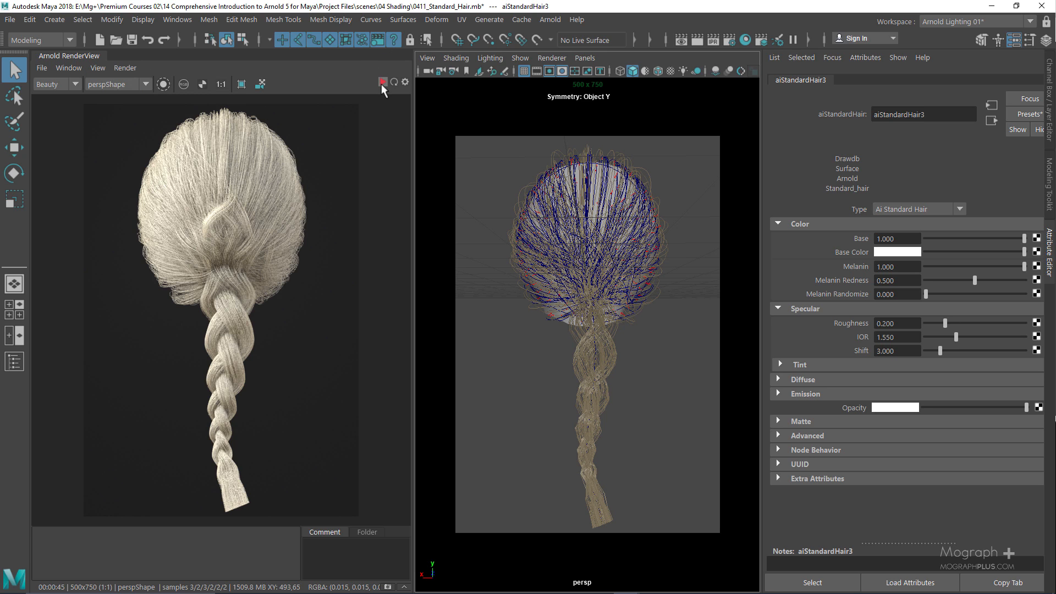
click(381, 84)
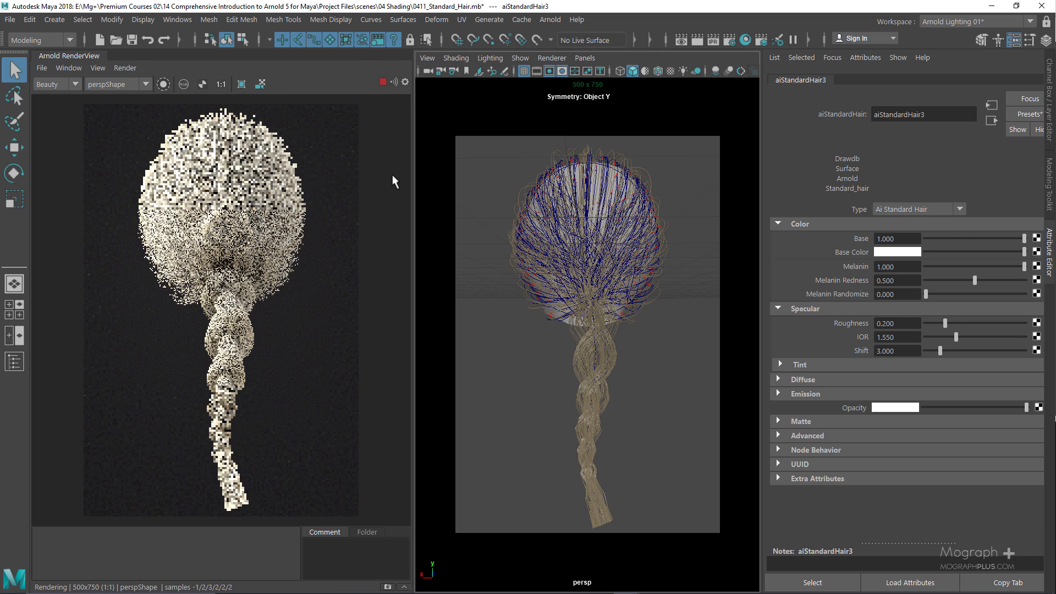
Update the full scene and restart the render with the new hair shader
click(382, 82)
click(123, 67)
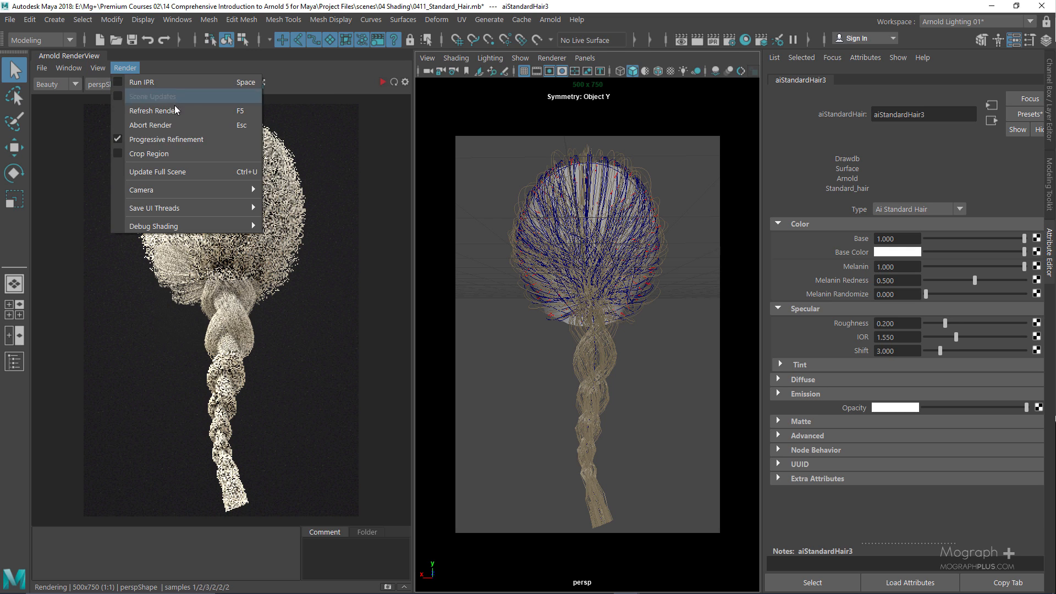
click(203, 171)
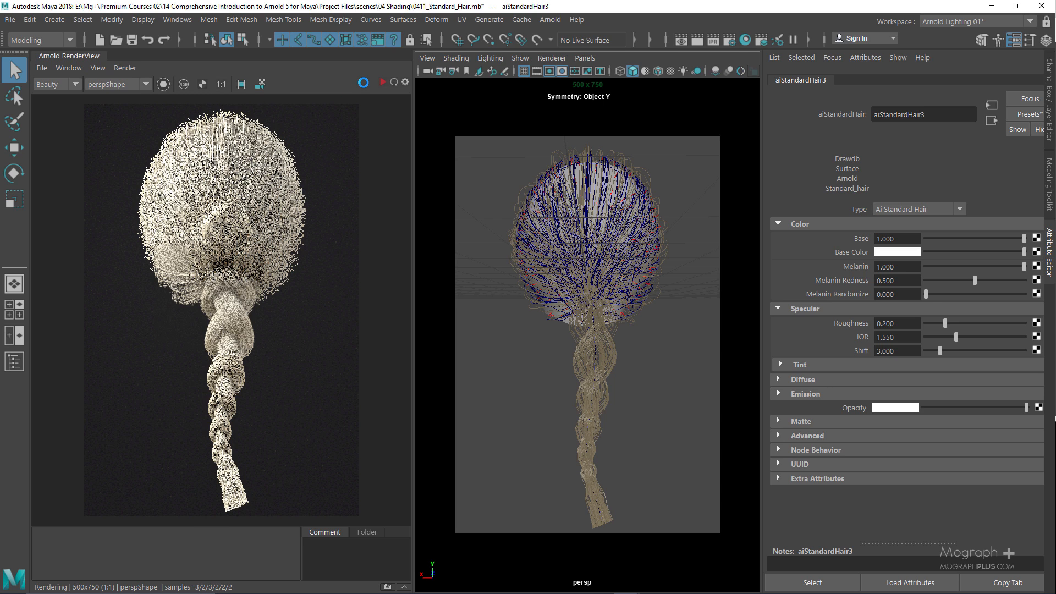
click(382, 83)
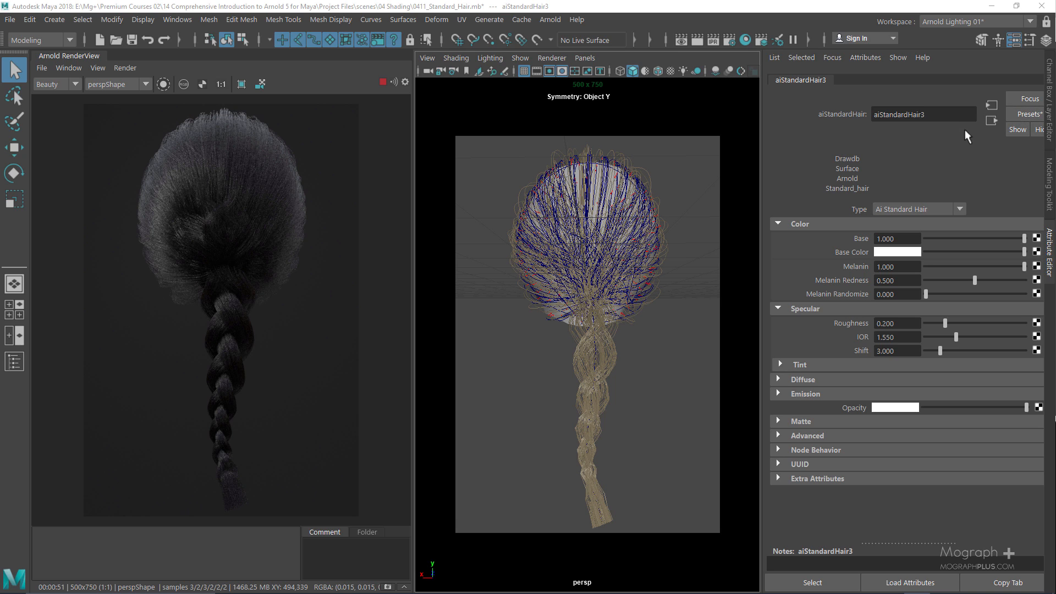
Store a RenderView snapshot of the black hair render
click(1014, 115)
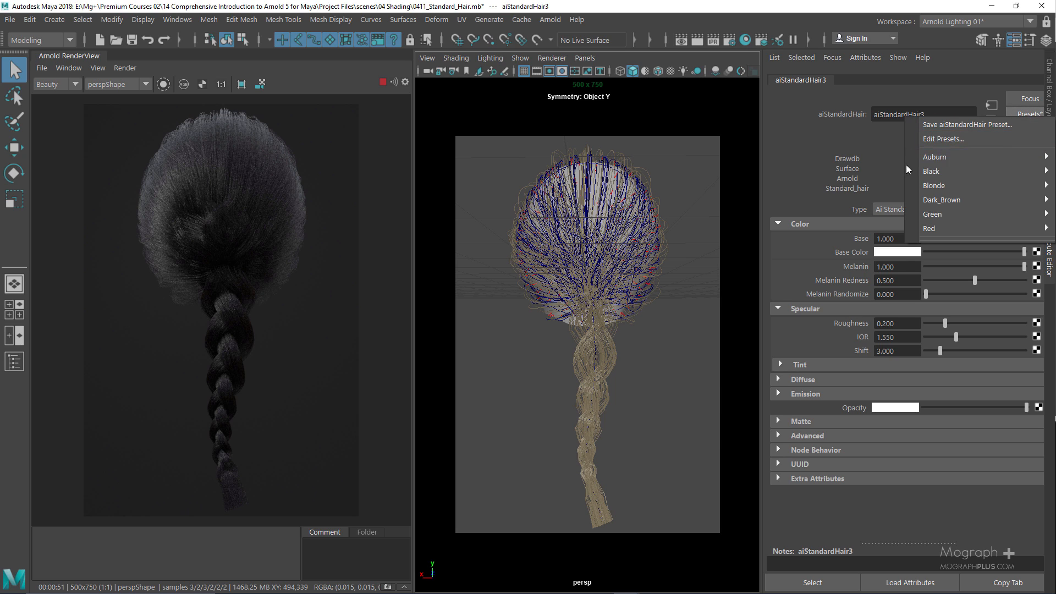
mouse_move(975, 156)
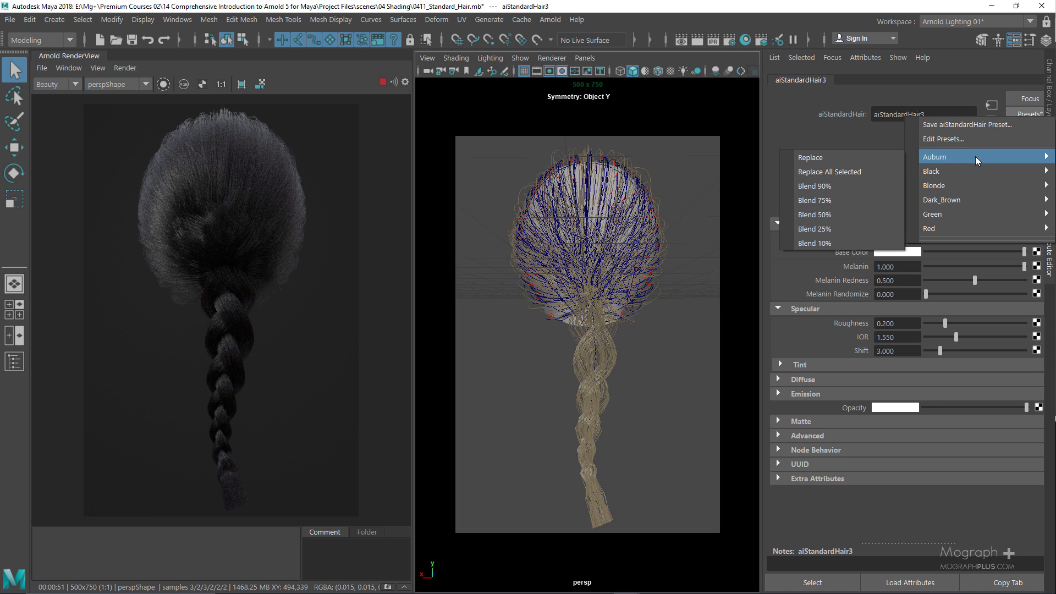
mouse_move(965, 200)
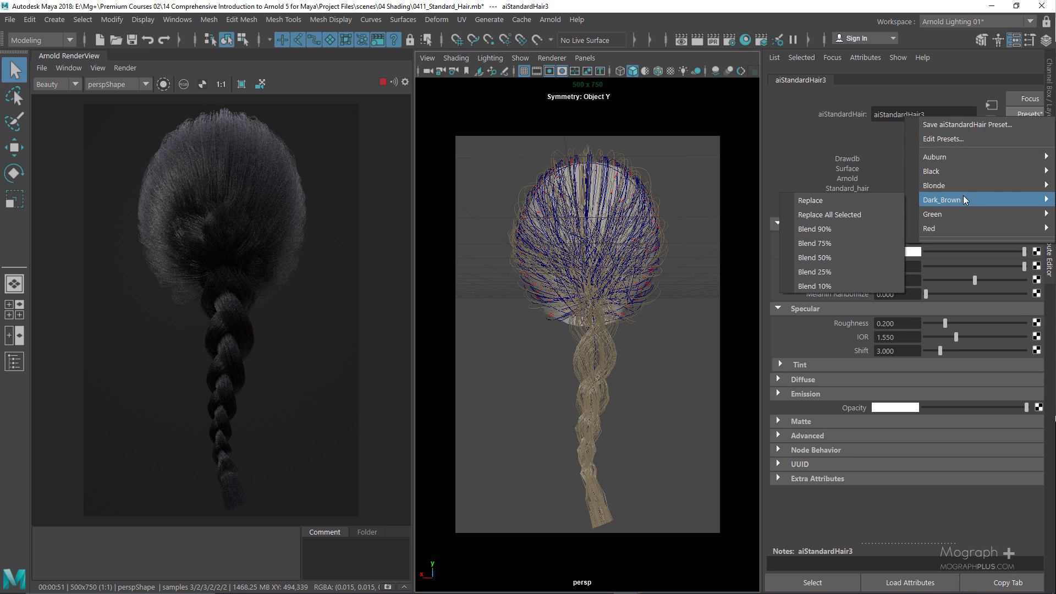
mouse_move(940, 227)
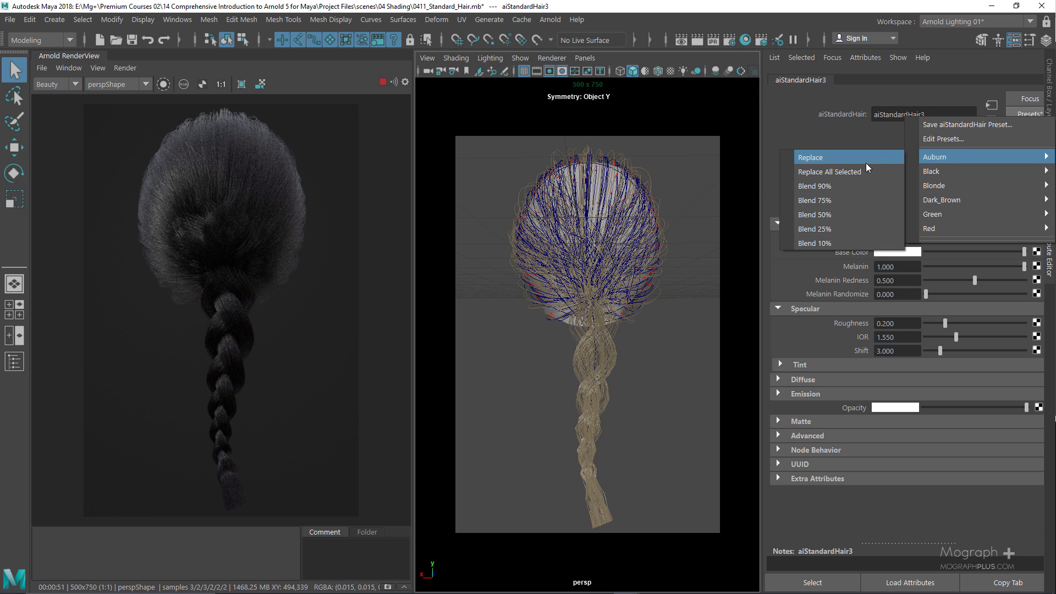
click(388, 586)
click(360, 534)
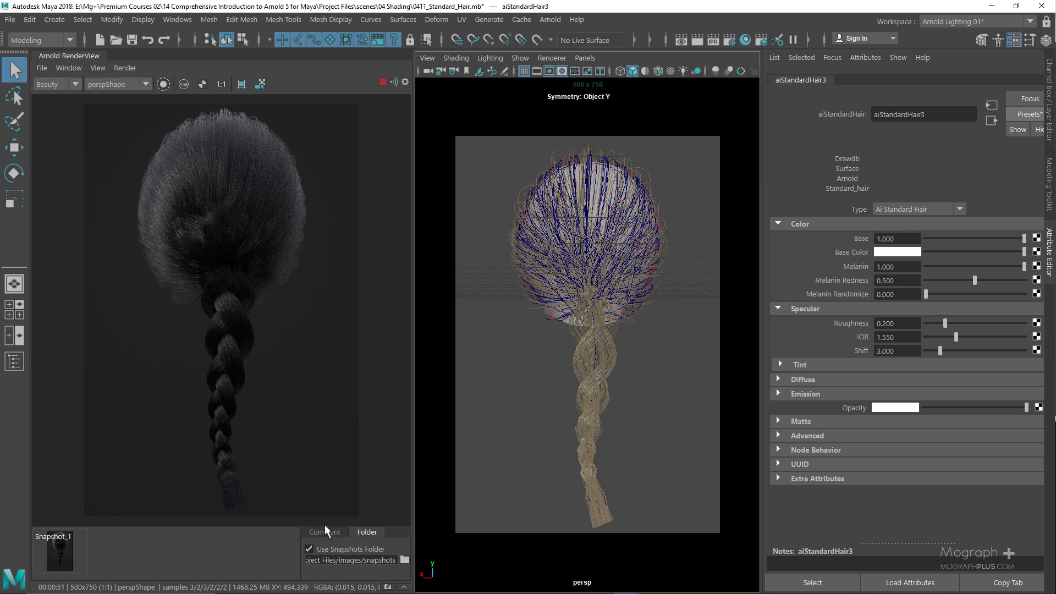
click(324, 532)
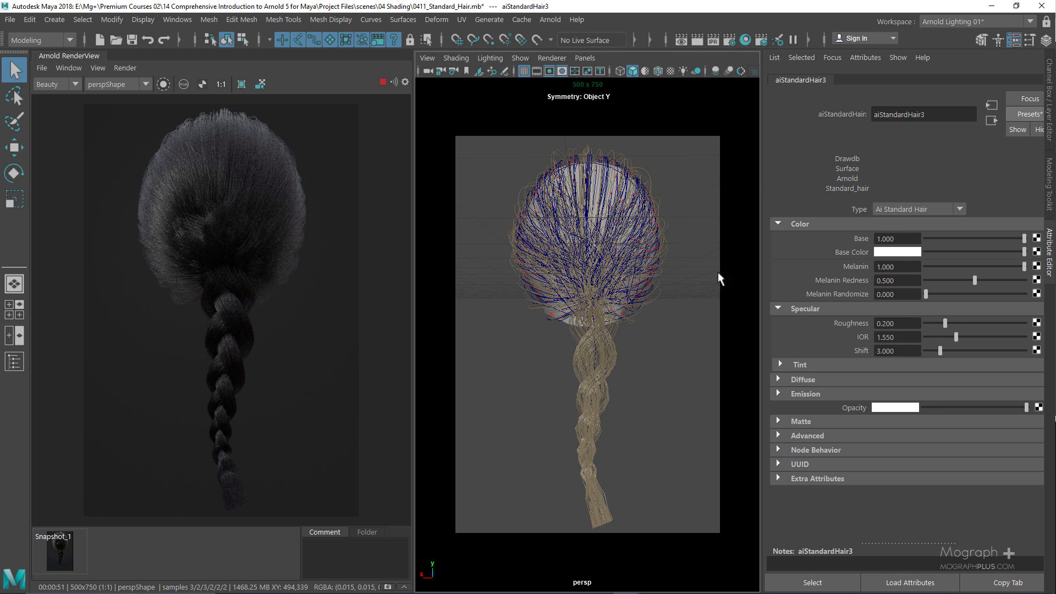
Replace aiStandardHair3 with the Auburn preset, snapshot the auburn render, and widen the render view
click(1020, 117)
mouse_move(966, 159)
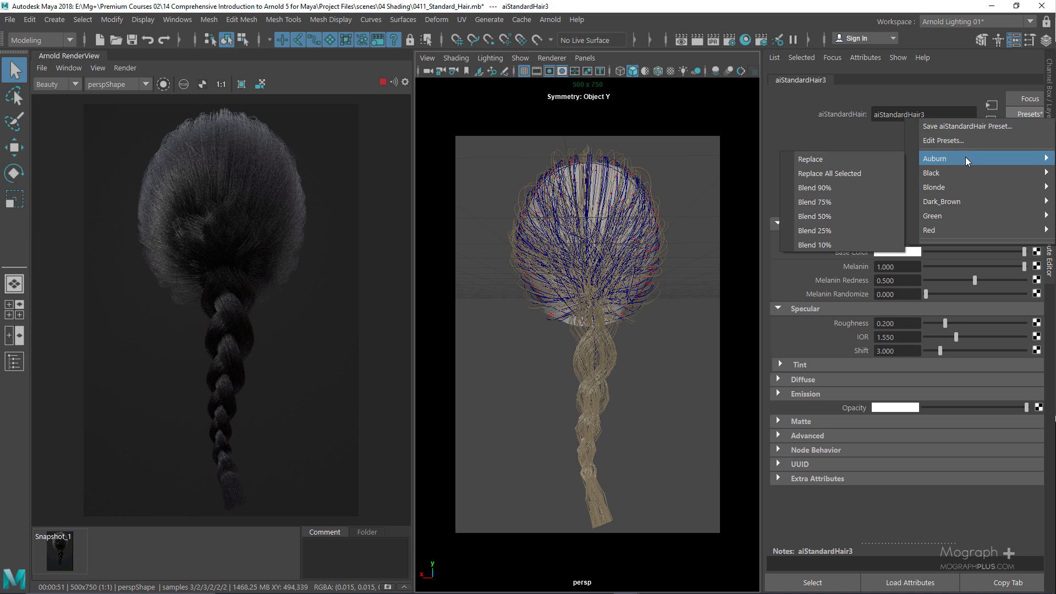
click(849, 163)
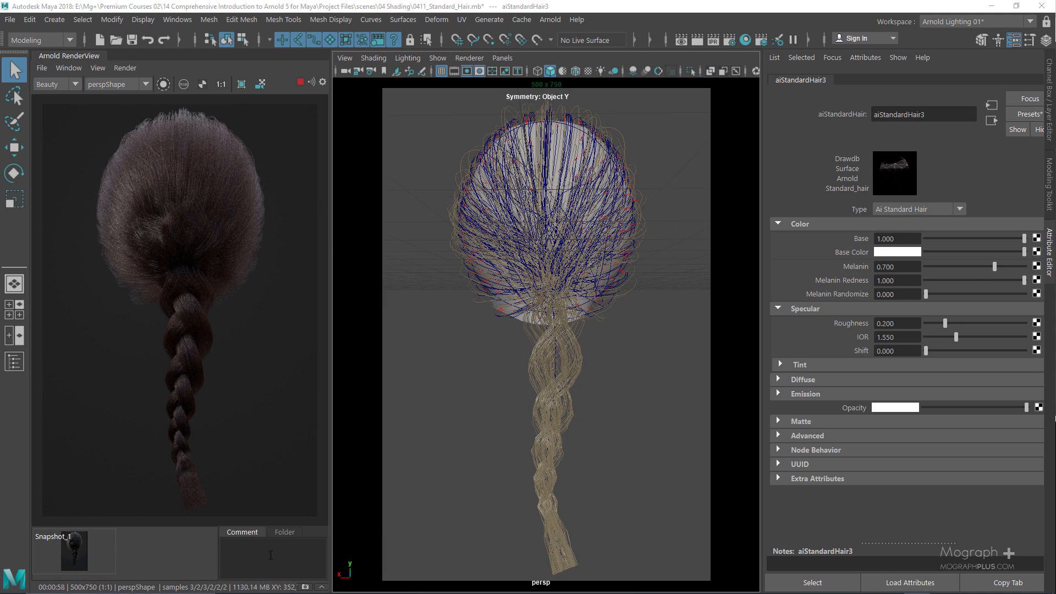
click(305, 588)
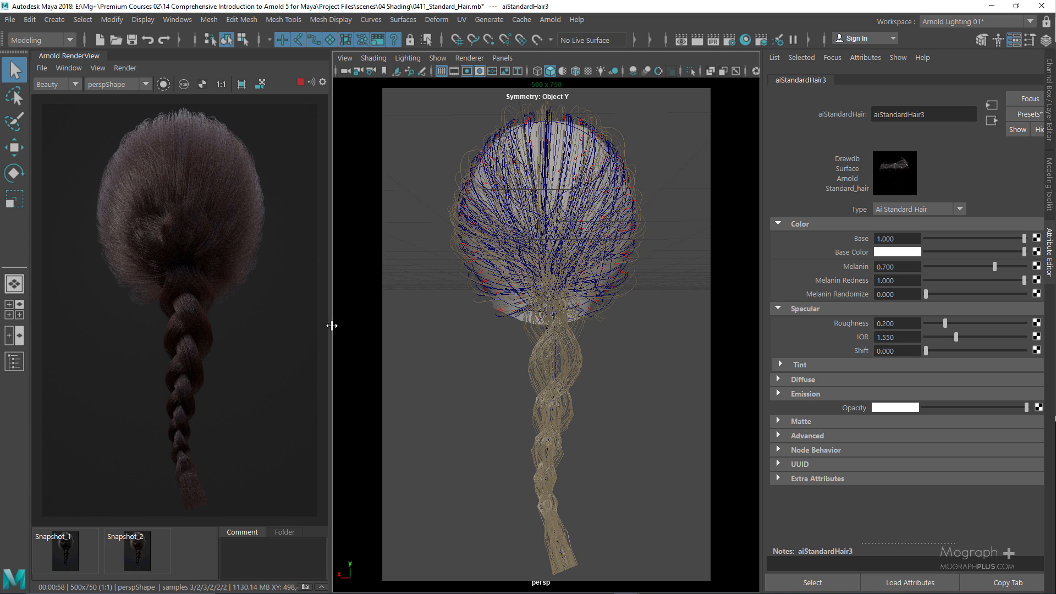
drag(330, 323, 491, 307)
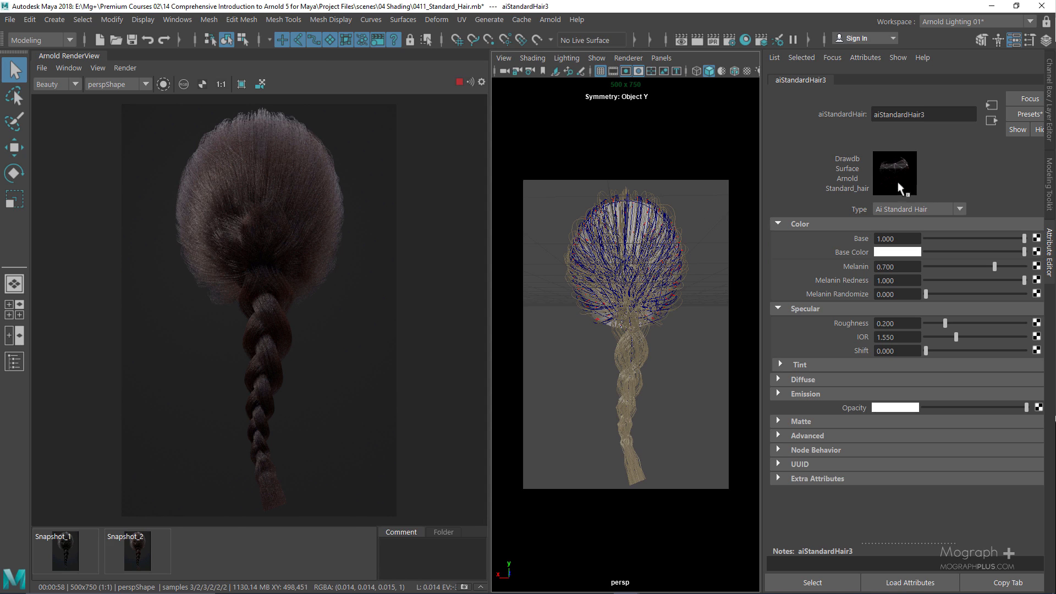
Apply the Green preset to aiStandardHair3 and stop the live render
click(1016, 111)
mouse_move(957, 207)
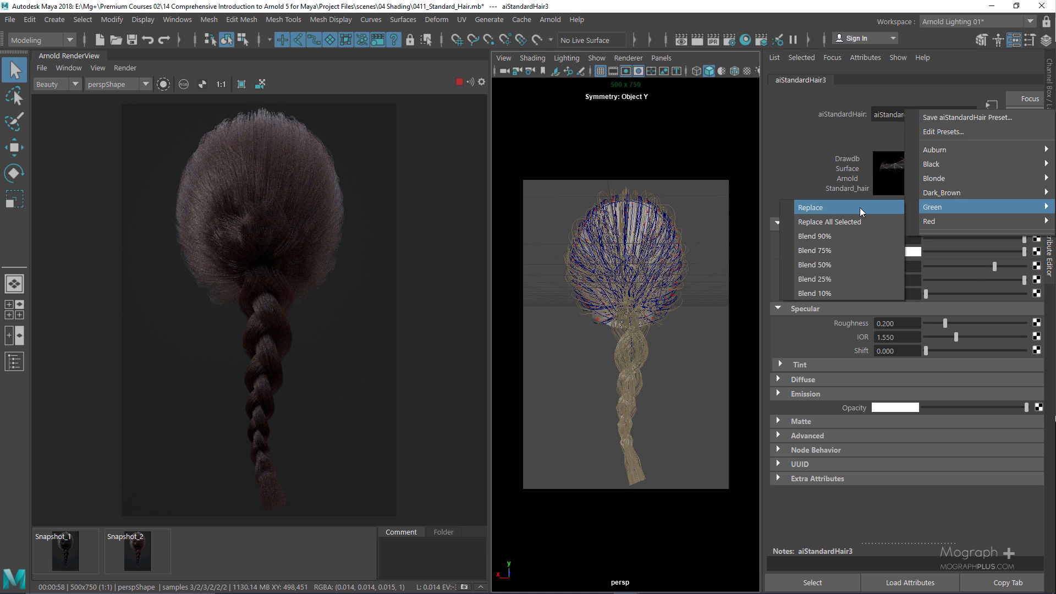
click(837, 207)
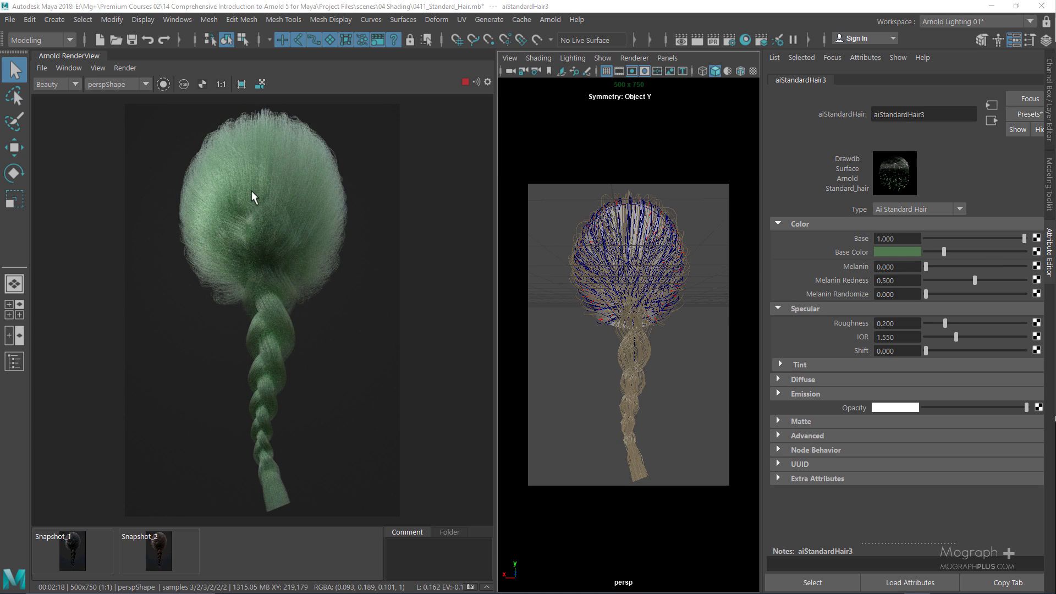
click(466, 82)
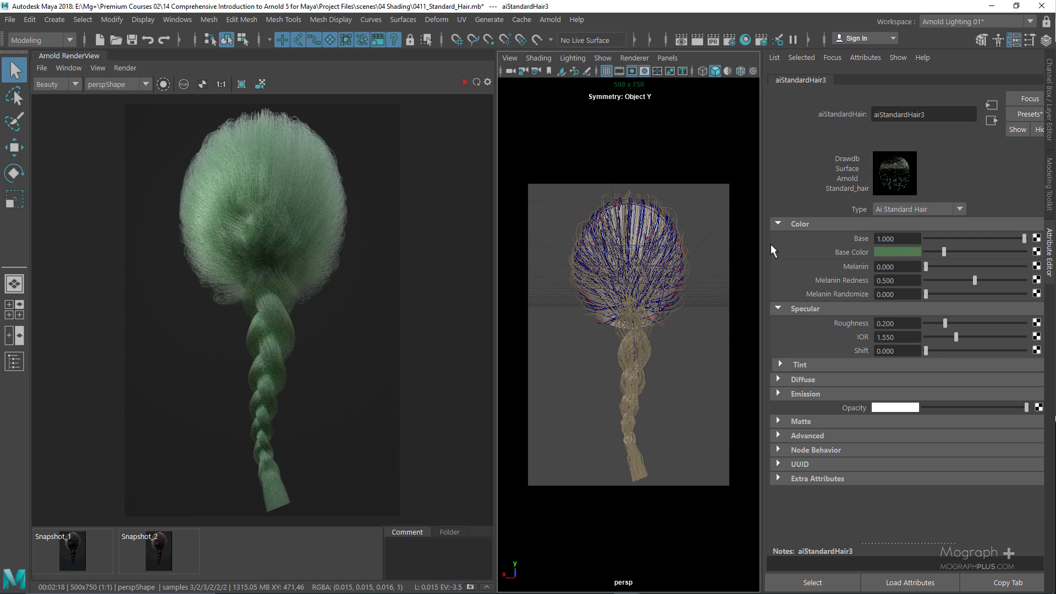
Expand and collapse the Tint, Diffuse and Advanced sections of aiStandardHair3
click(826, 366)
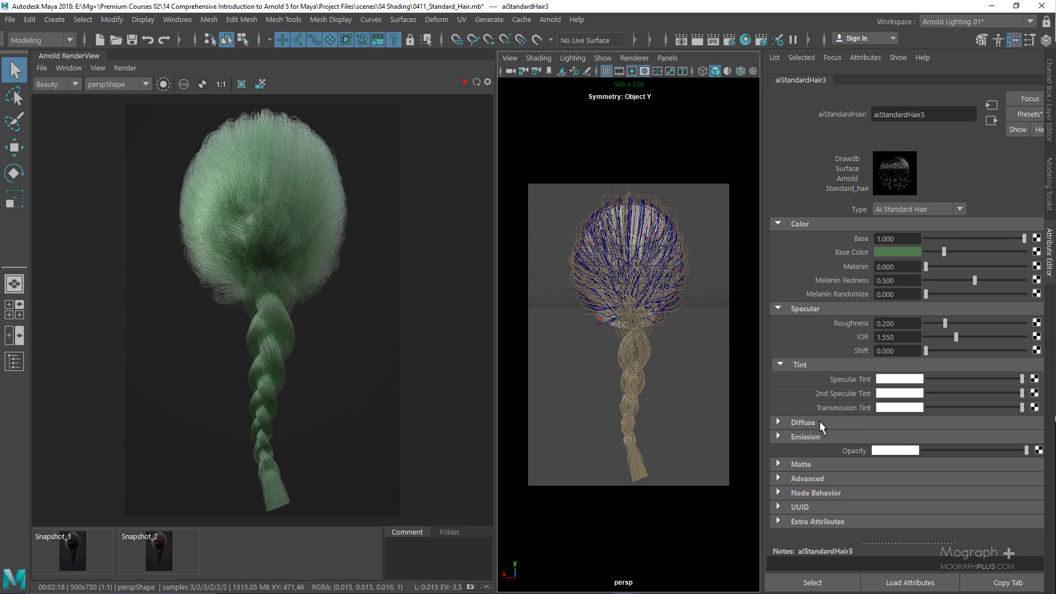
click(820, 422)
scroll(804, 418, down, 1)
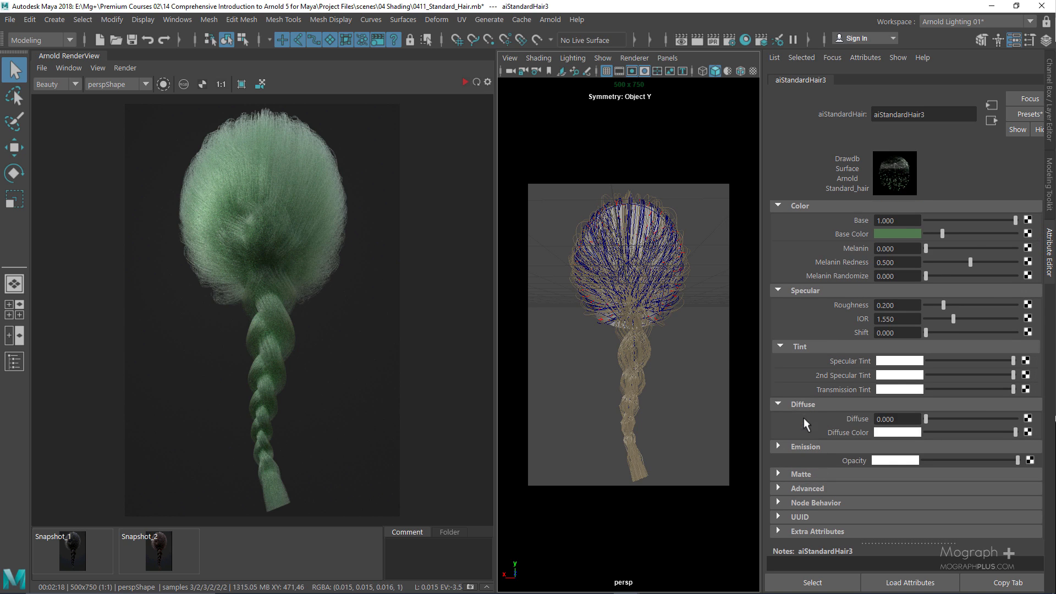
click(818, 488)
scroll(804, 347, up, 1)
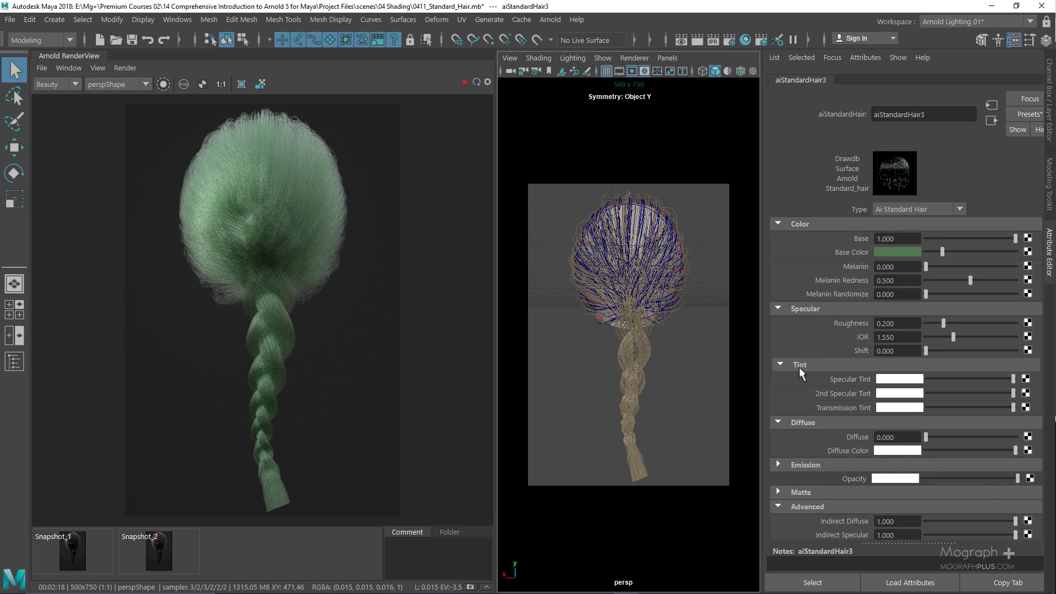
click(800, 366)
click(811, 381)
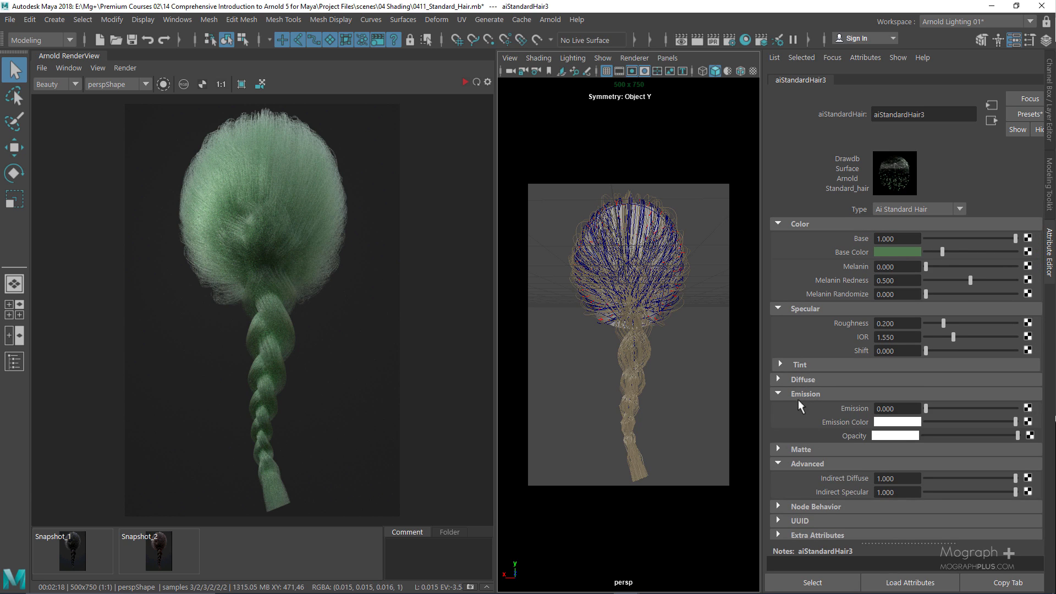
click(798, 436)
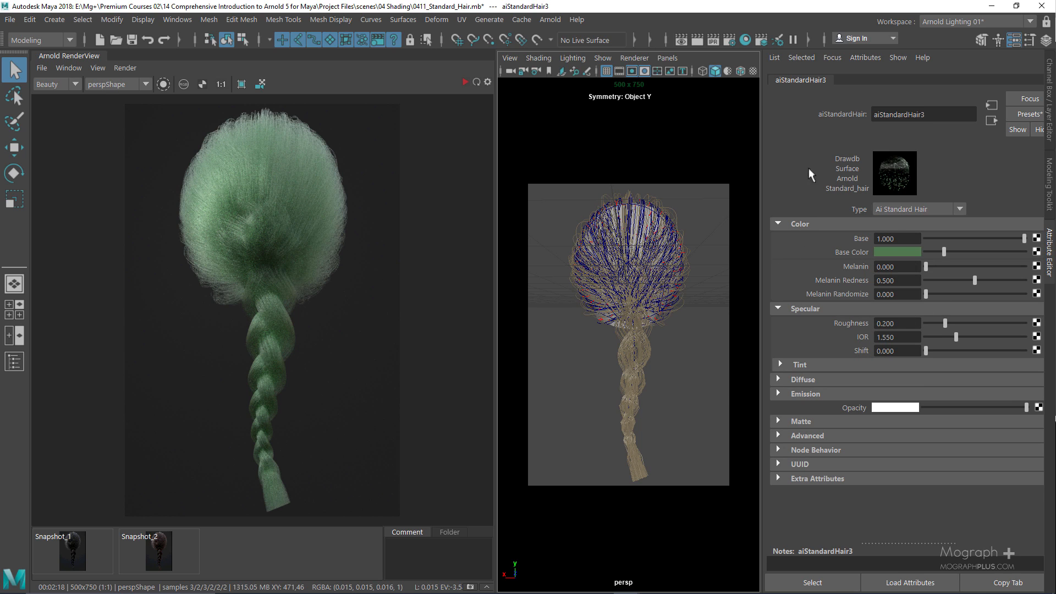
Replace aiStandardHair3's settings with the Black preset and restart the IPR render
click(1014, 114)
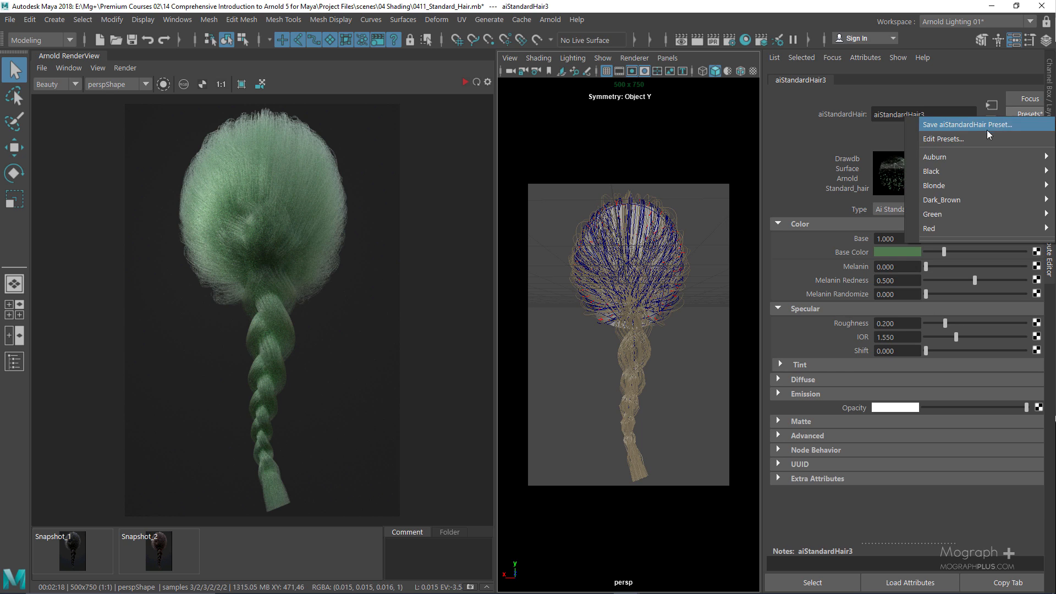
mouse_move(949, 168)
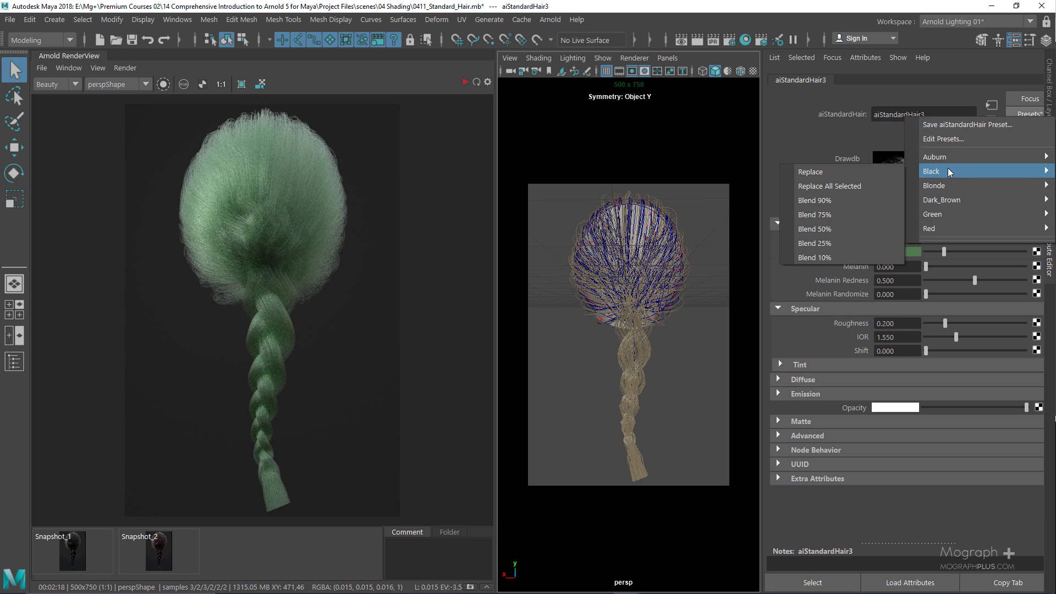
click(814, 173)
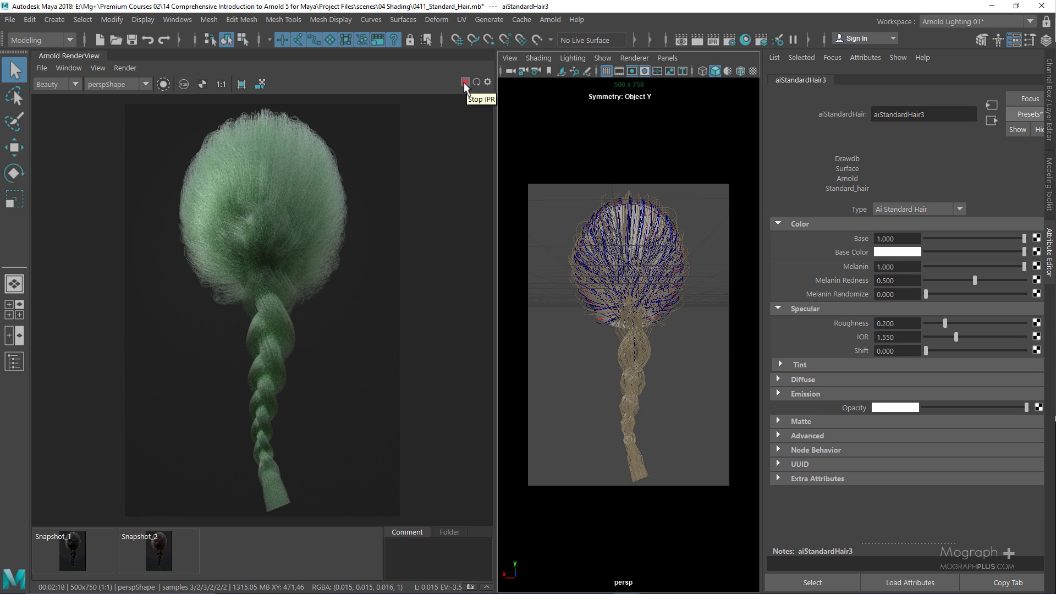
click(463, 81)
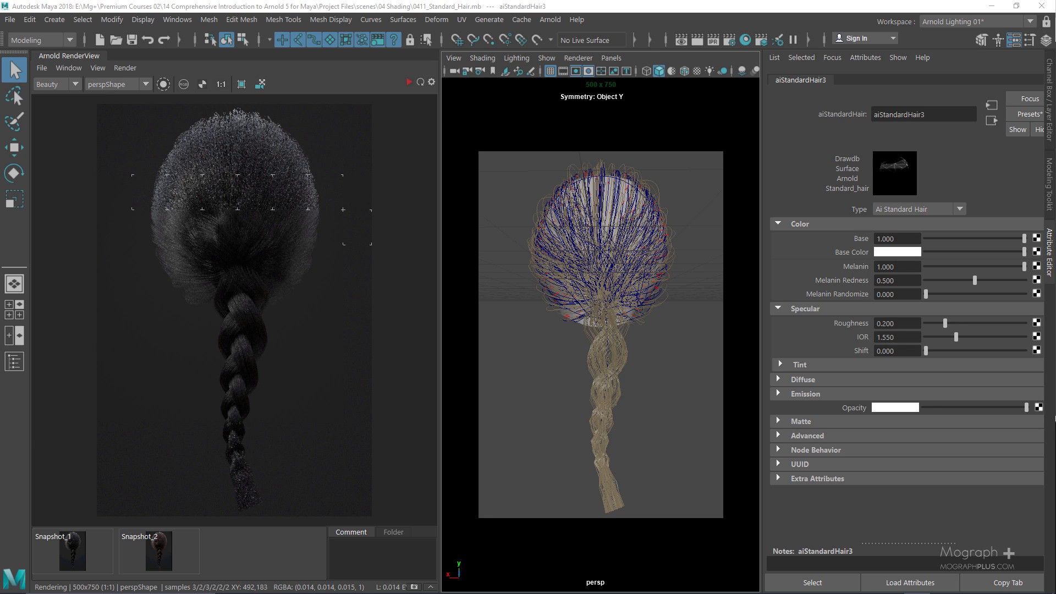
Try Melanin values 0.2, 0.5 and 1 on the hair shader, ending at 0
click(896, 267)
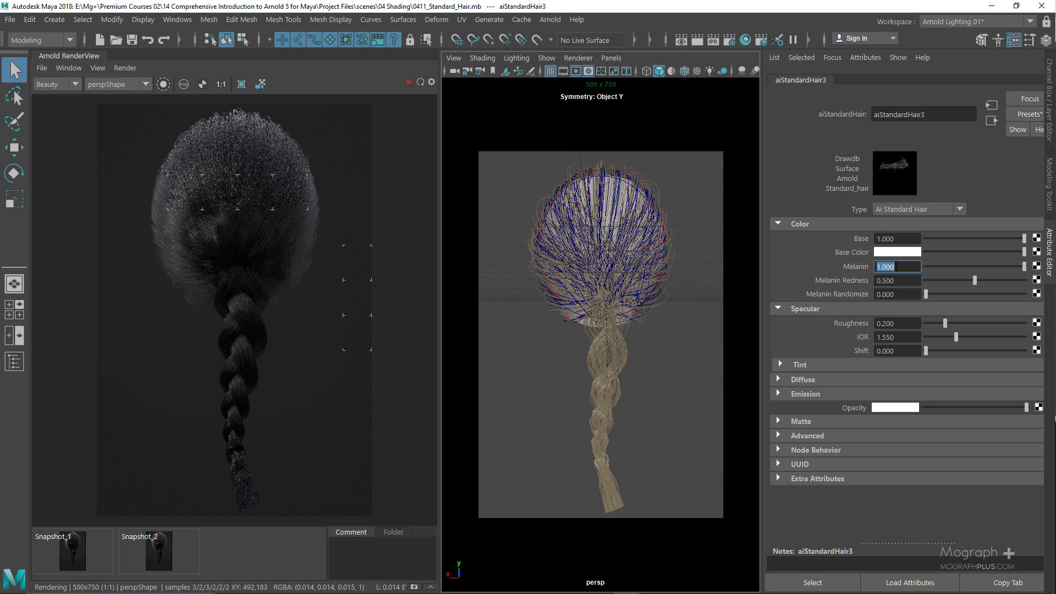
text(0.2)
key(Return)
text(0.5)
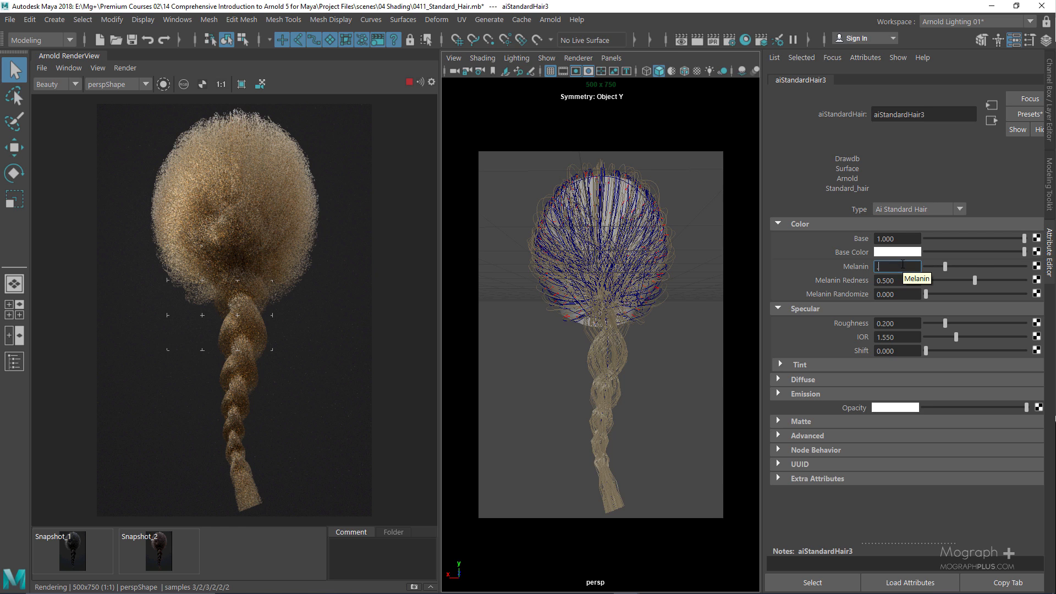
key(Return)
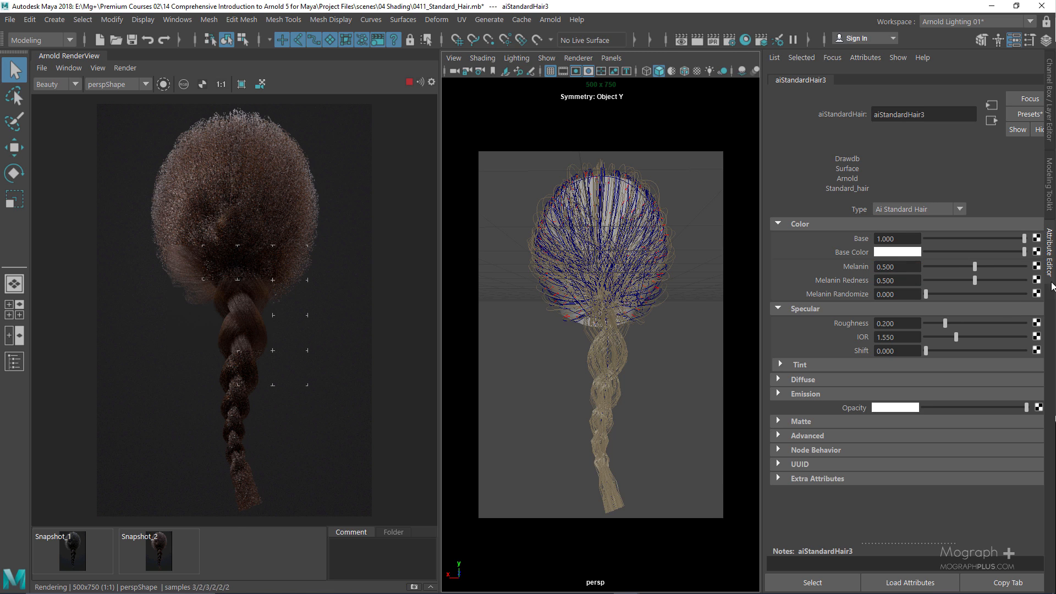
click(904, 266)
text(1)
key(Return)
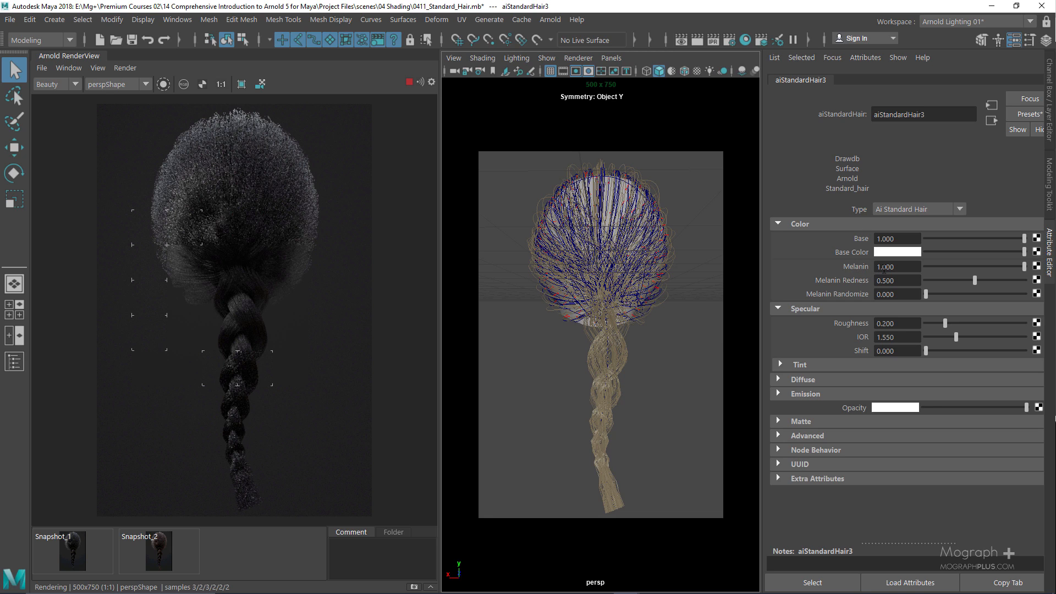
double_click(907, 267)
text(0)
key(Return)
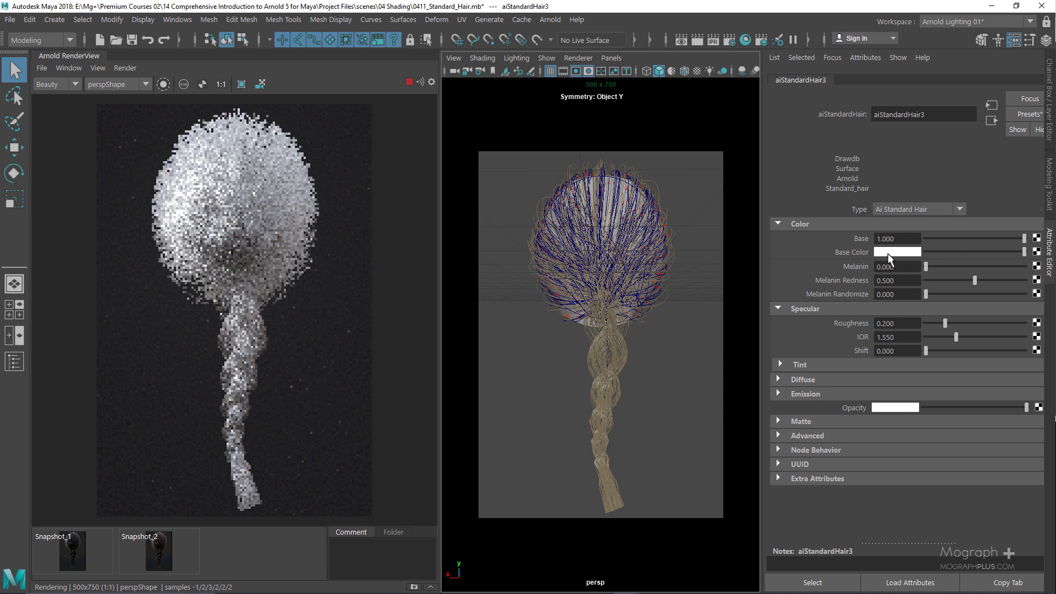
click(885, 254)
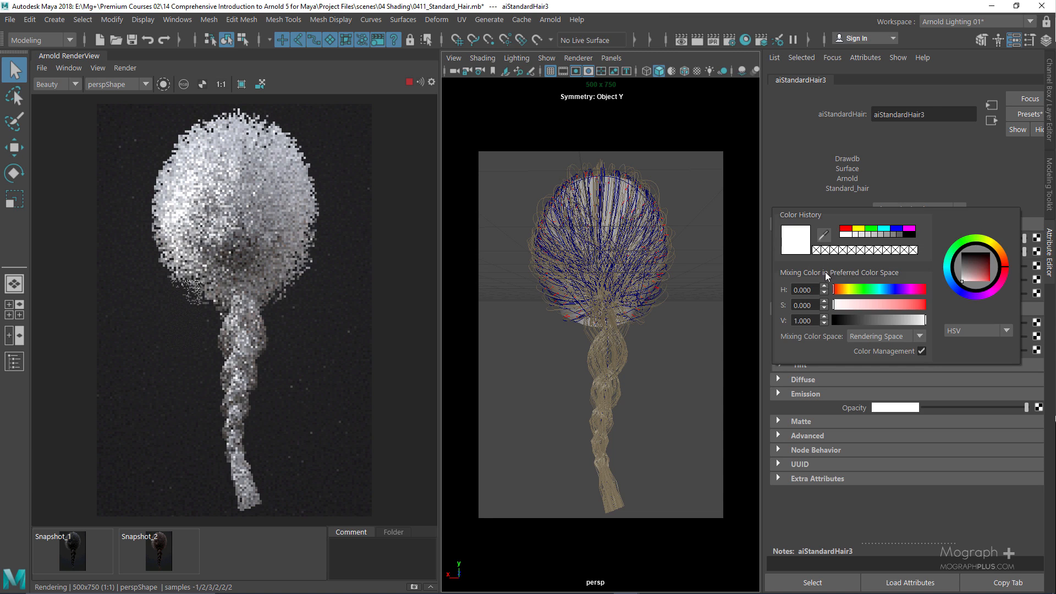
click(897, 290)
drag(903, 291, 899, 290)
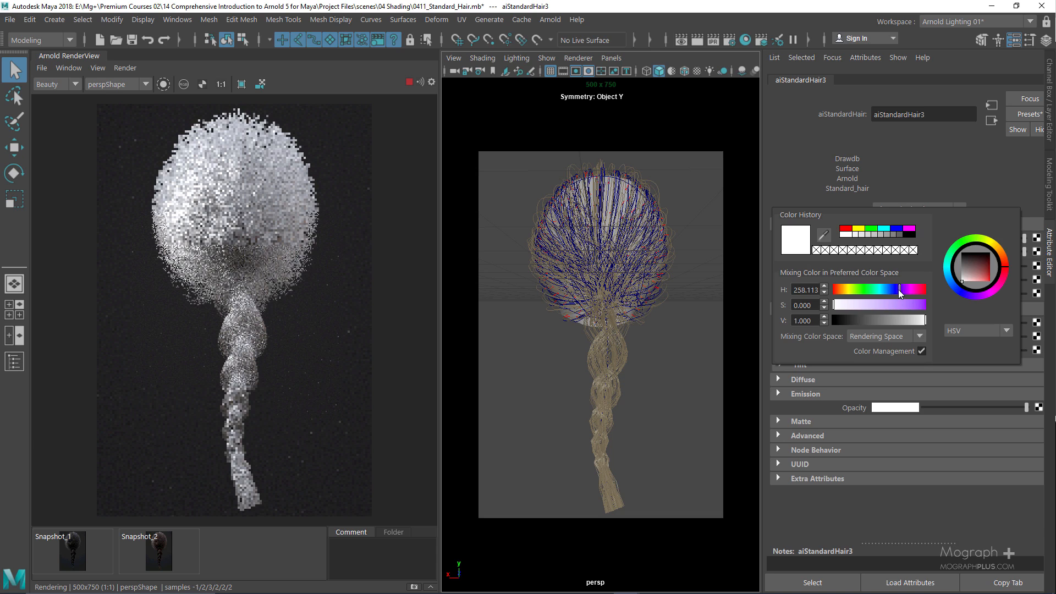
click(910, 308)
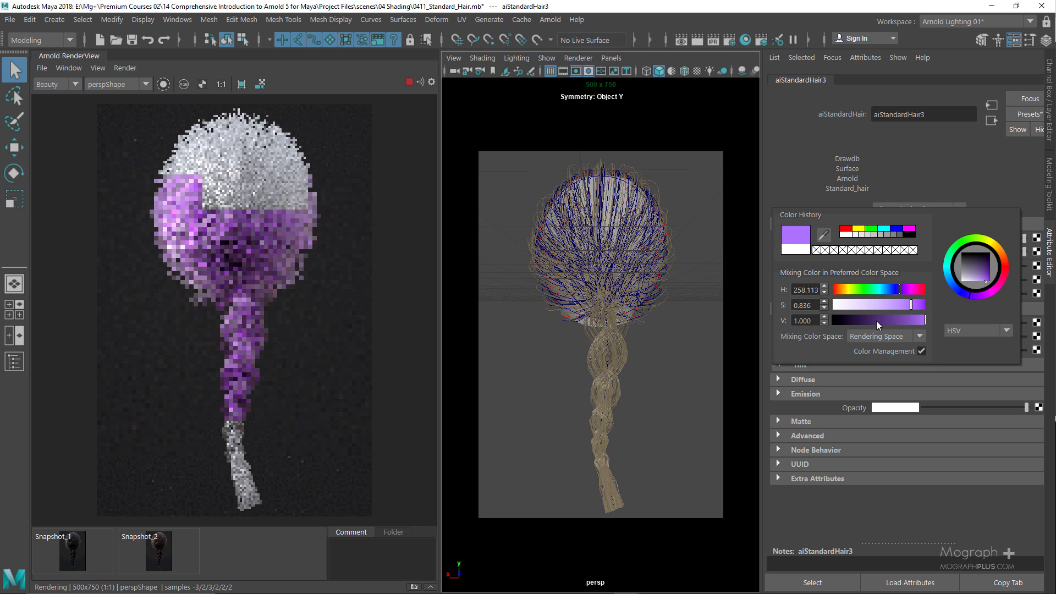
drag(876, 321, 864, 320)
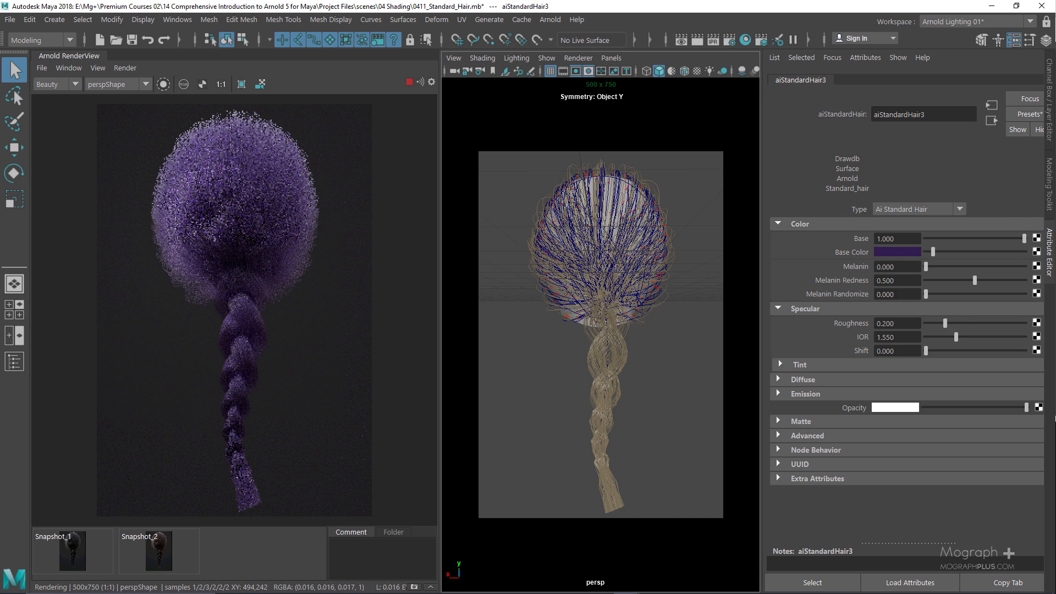
click(889, 254)
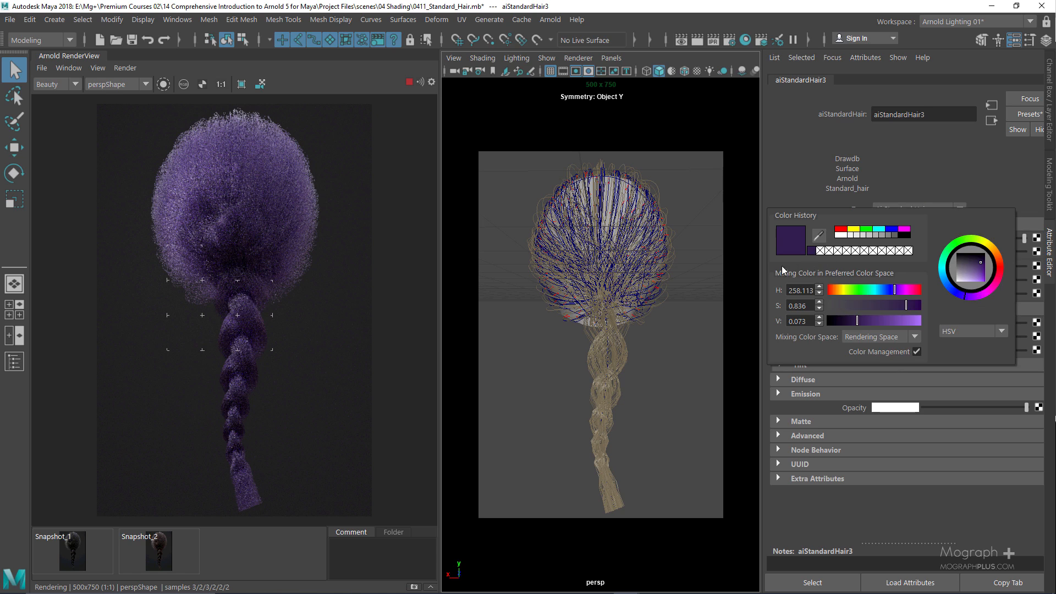
click(830, 306)
drag(858, 321, 953, 319)
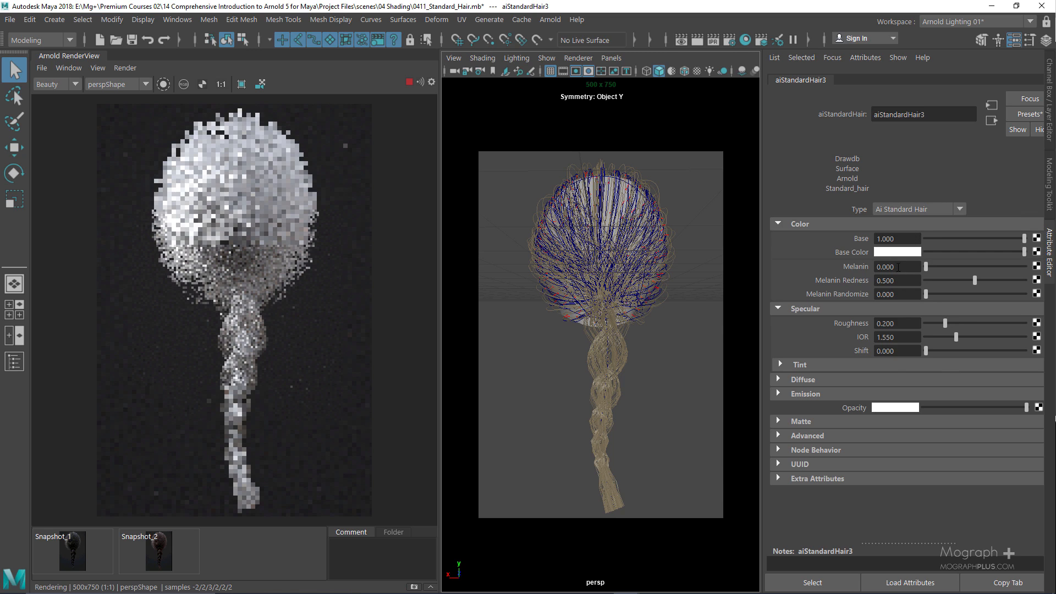
Set the hair shader's Melanin to 0.5 for dark brown hair
click(898, 267)
text(0.5)
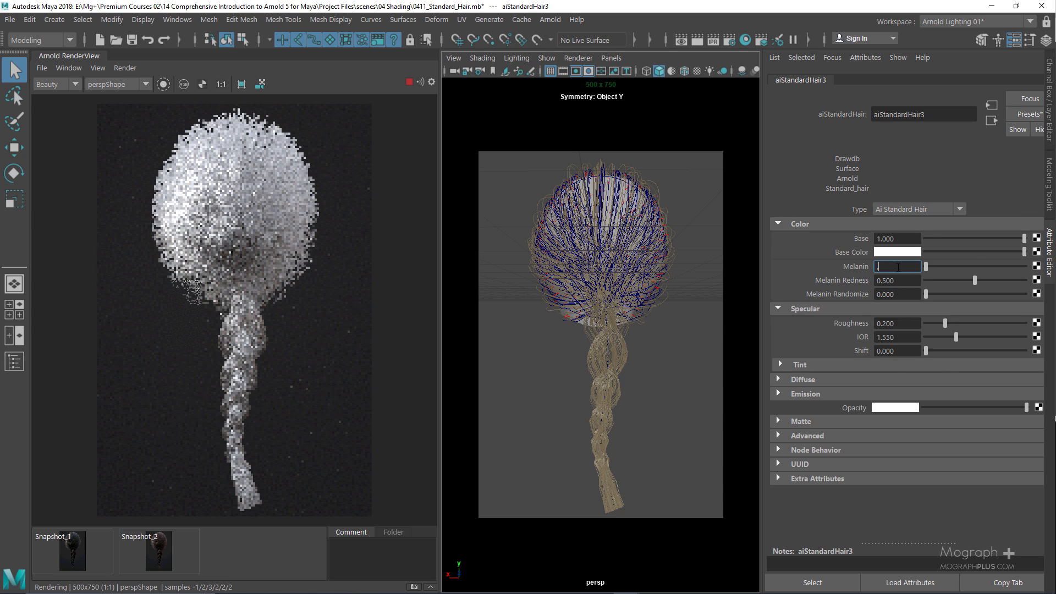
key(Return)
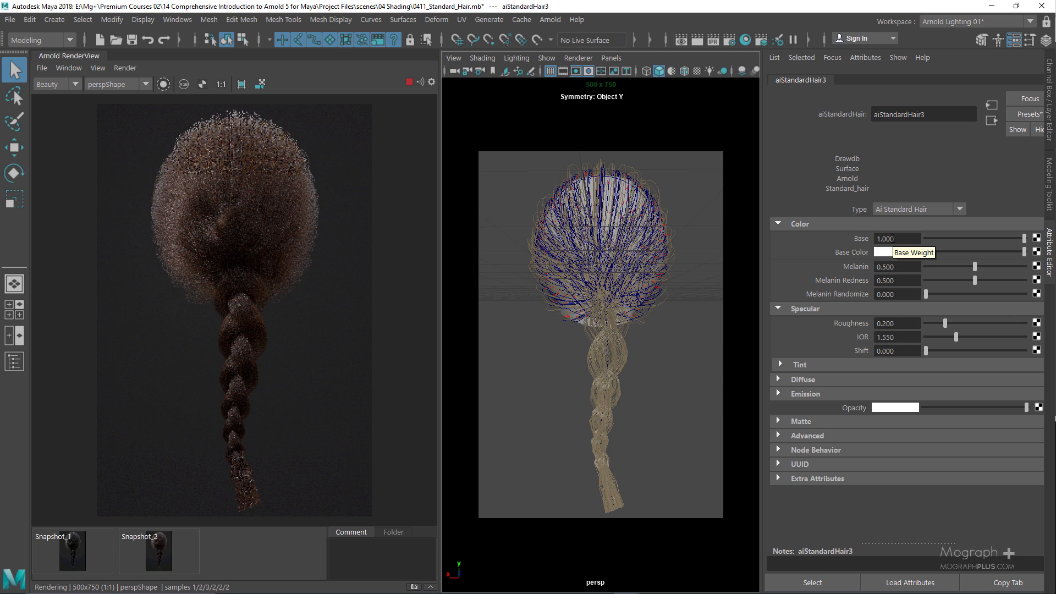
Try Base weight 0 and 0.1, then restore it to 1
double_click(889, 239)
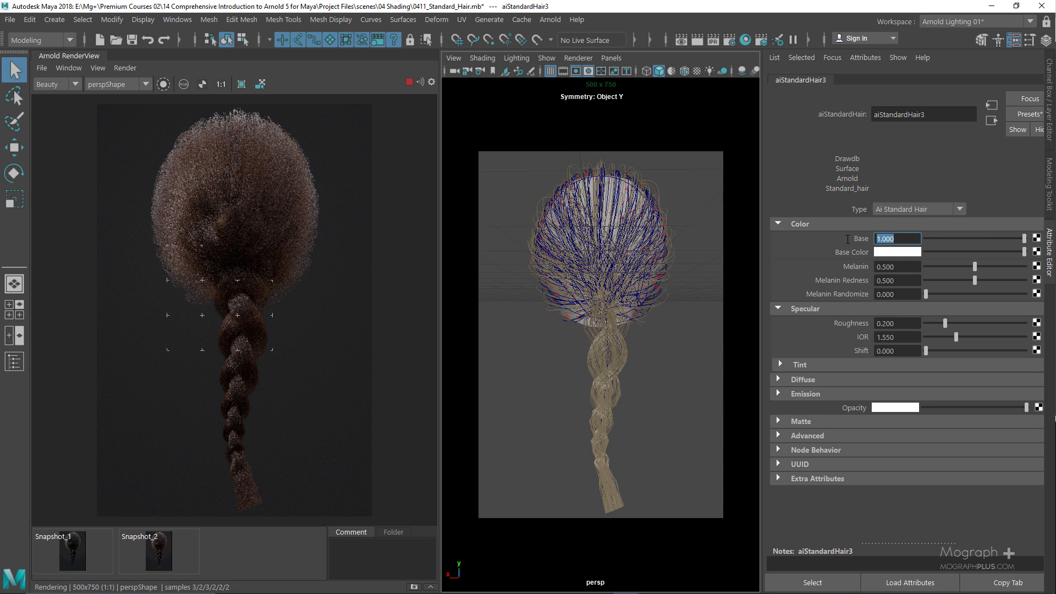
text(0)
key(Return)
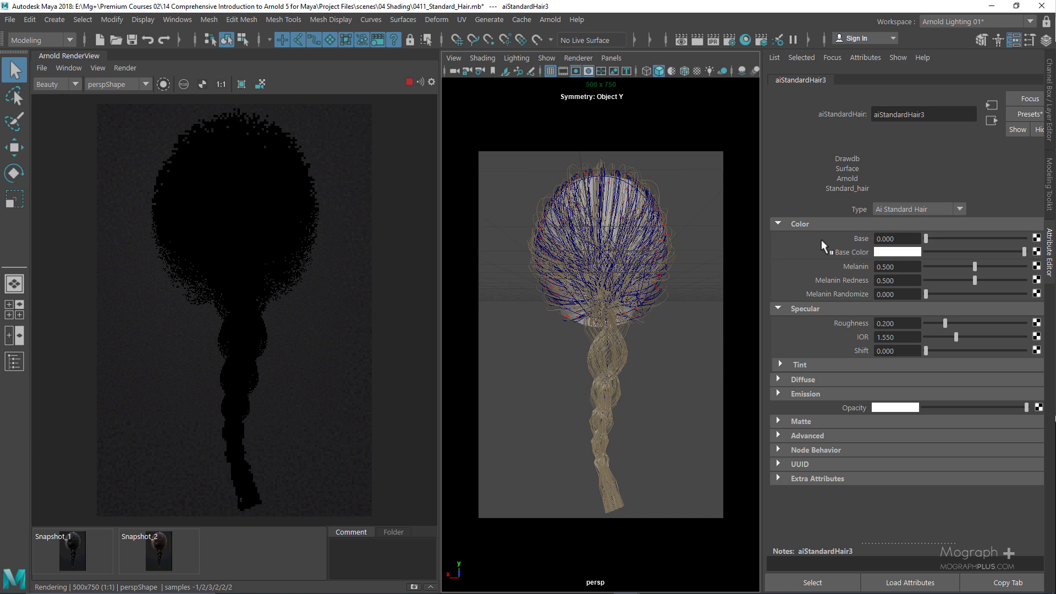
double_click(903, 239)
text(0.1)
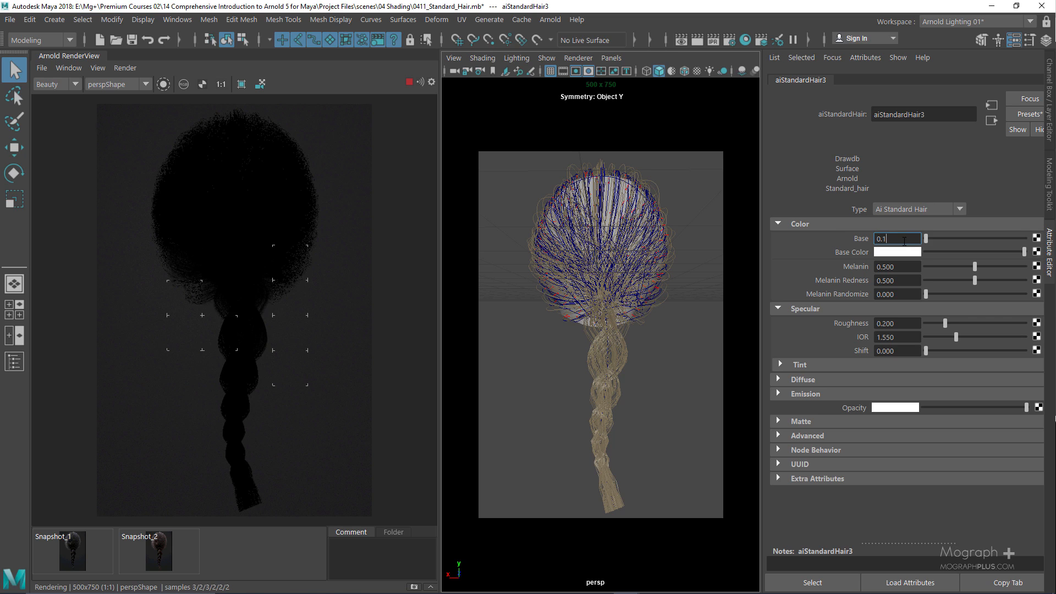
key(Return)
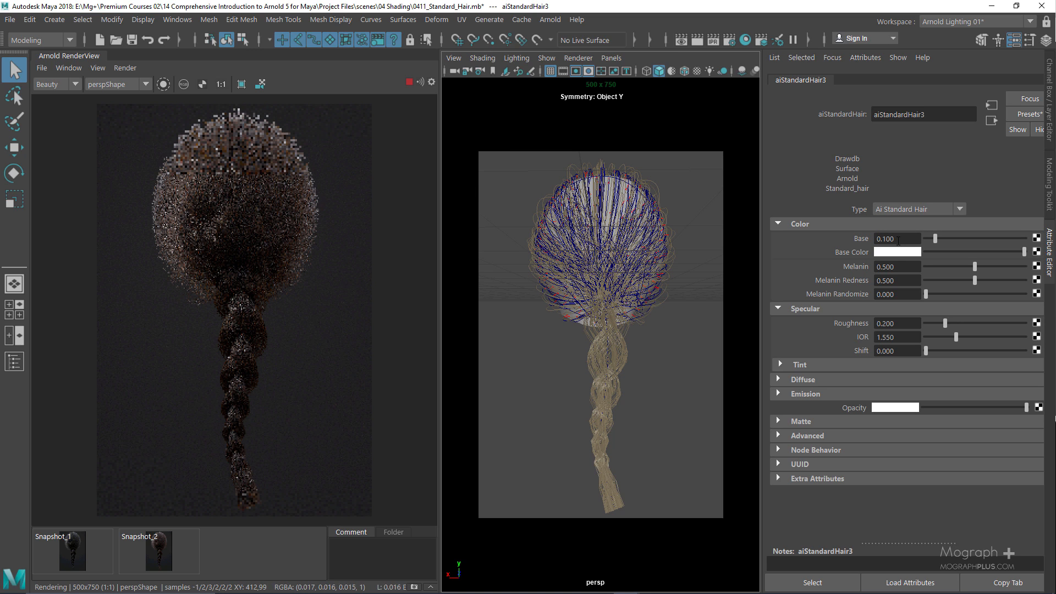
click(898, 239)
double_click(898, 240)
text(1)
key(Return)
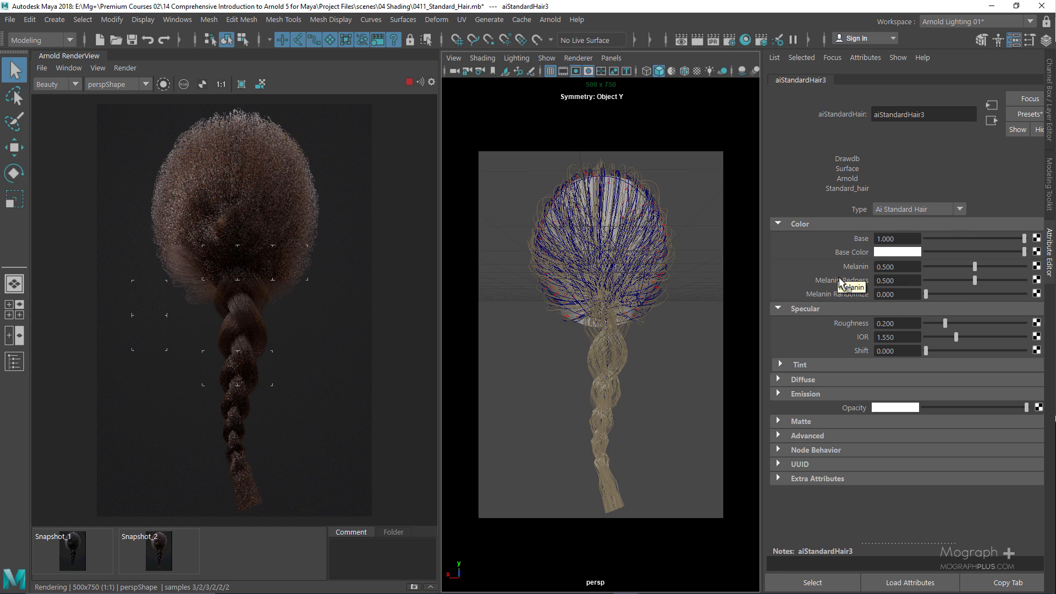
Set Melanin Redness to 0 and compare the Redness = 0, 0.5 and 1 snapshots
click(855, 280)
text(0)
key(Return)
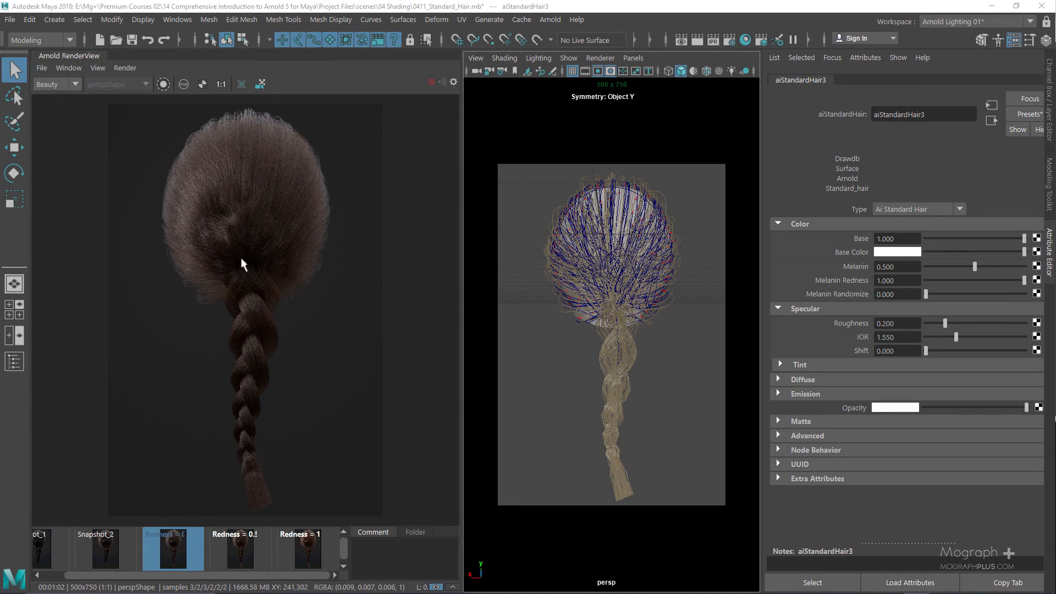
click(241, 542)
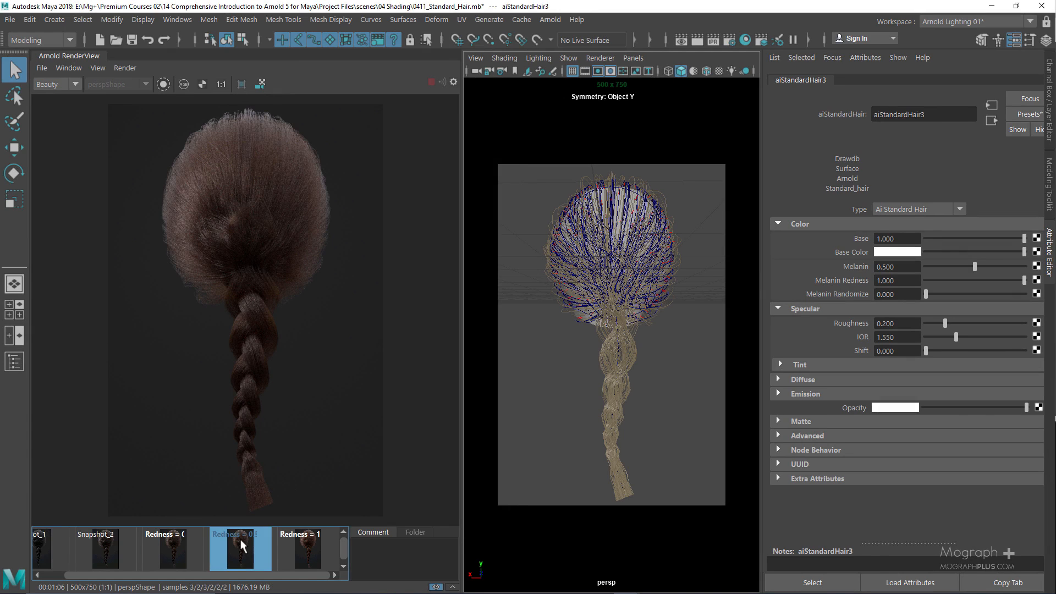
click(315, 550)
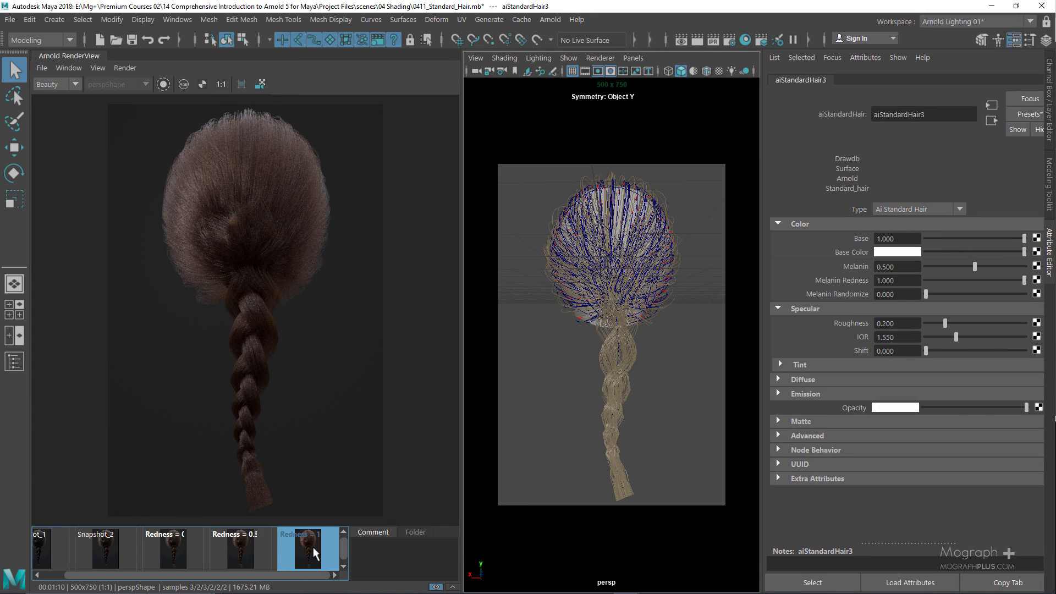
click(171, 555)
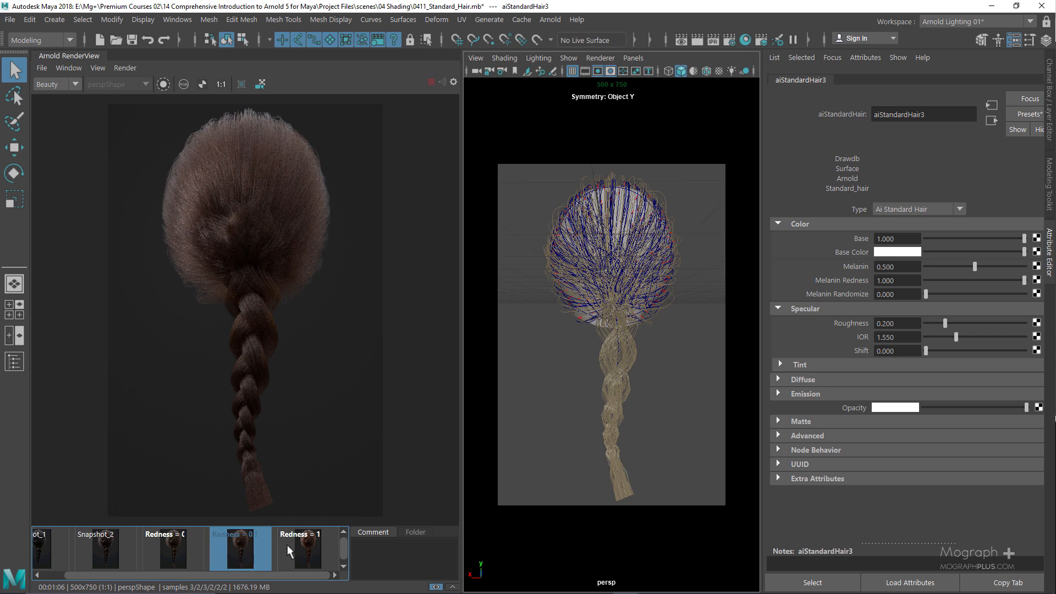
click(307, 546)
click(177, 545)
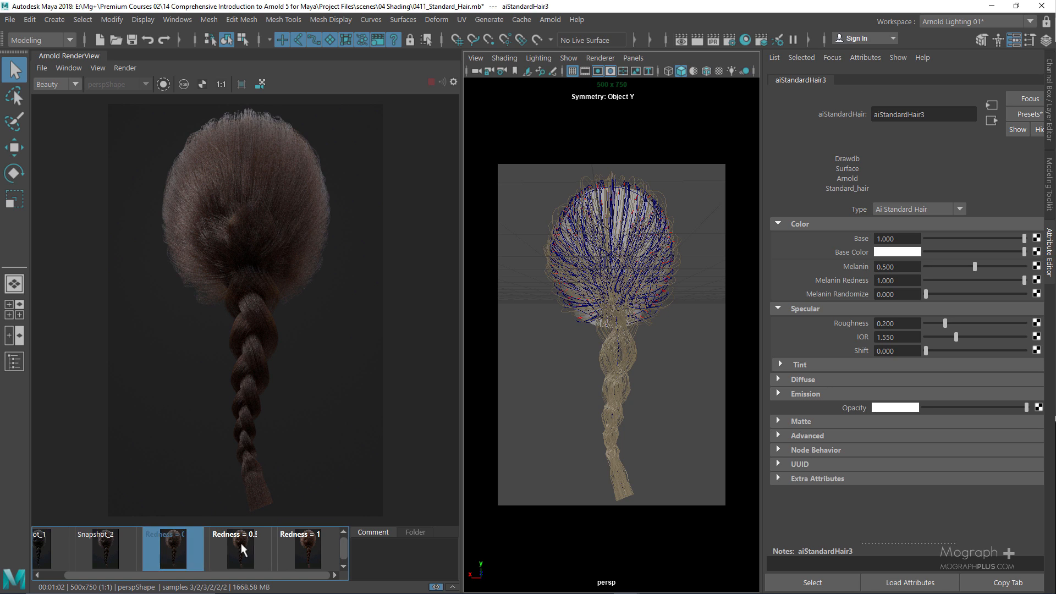
click(241, 545)
click(303, 545)
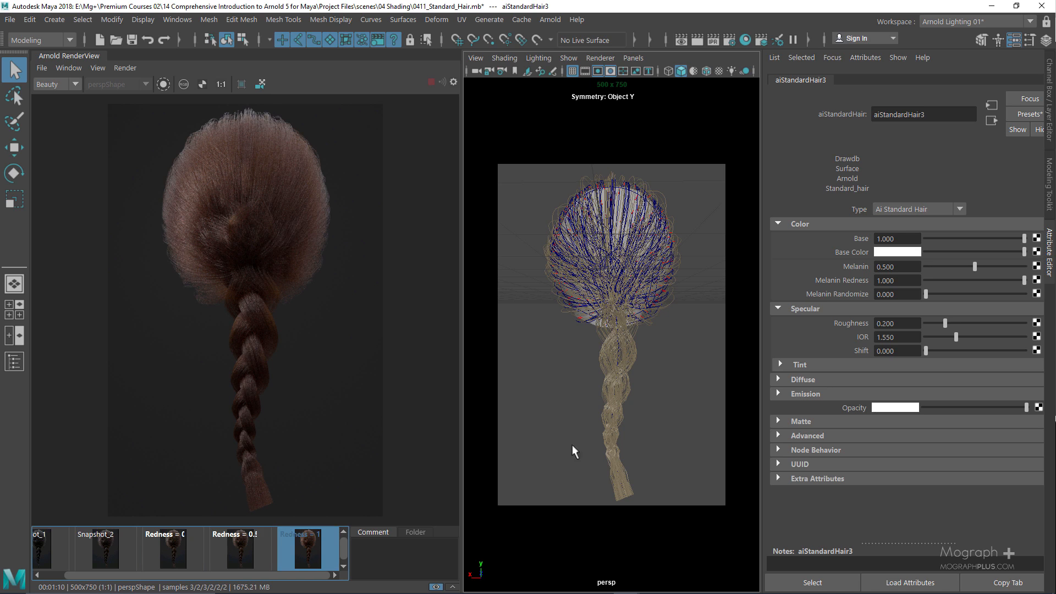
Set Melanin Redness back to 0.5
click(902, 280)
text(0.5)
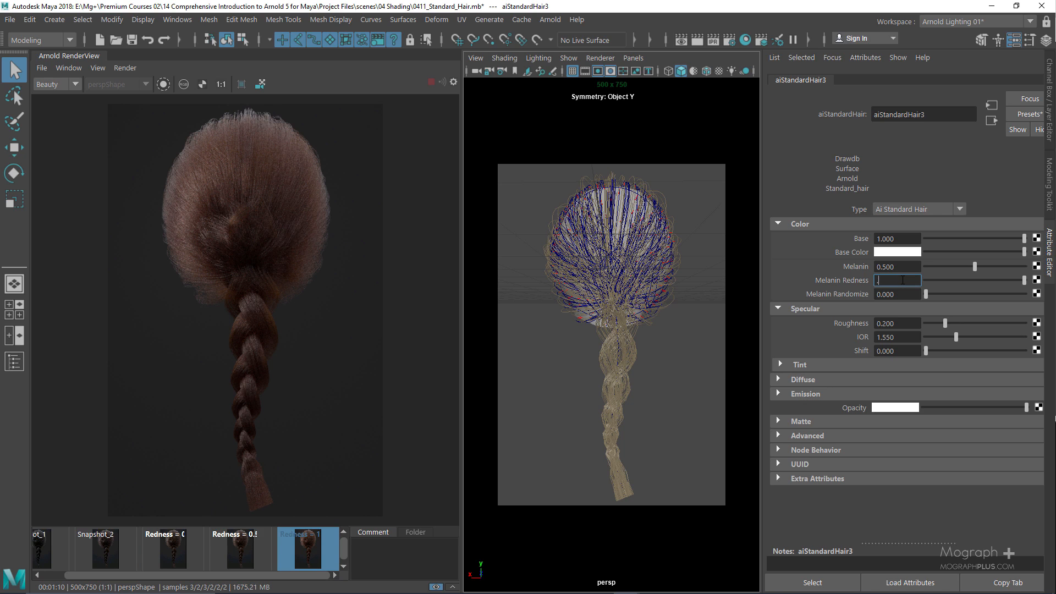
key(Return)
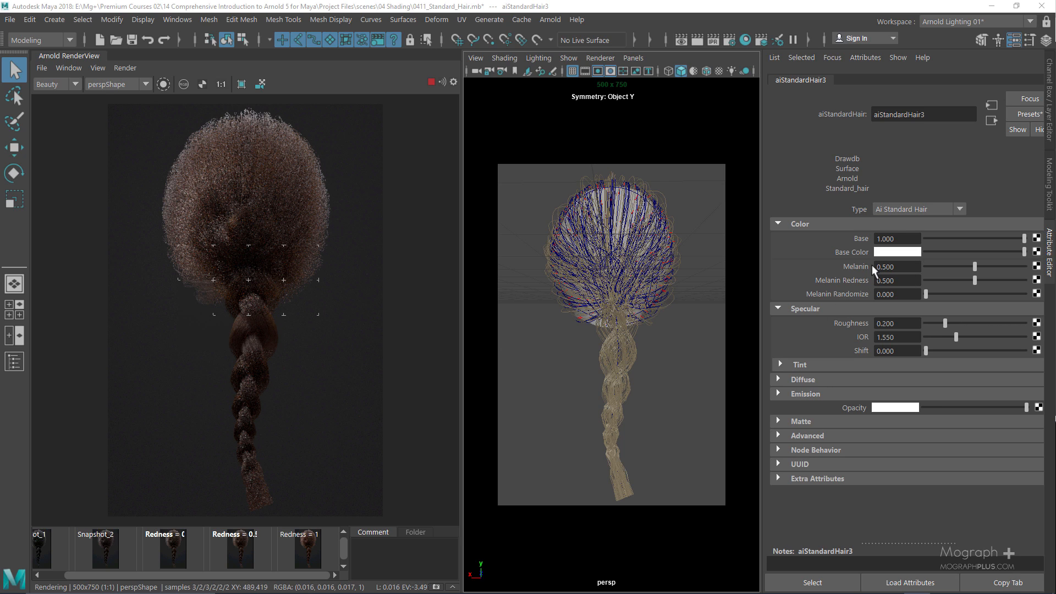
double_click(909, 292)
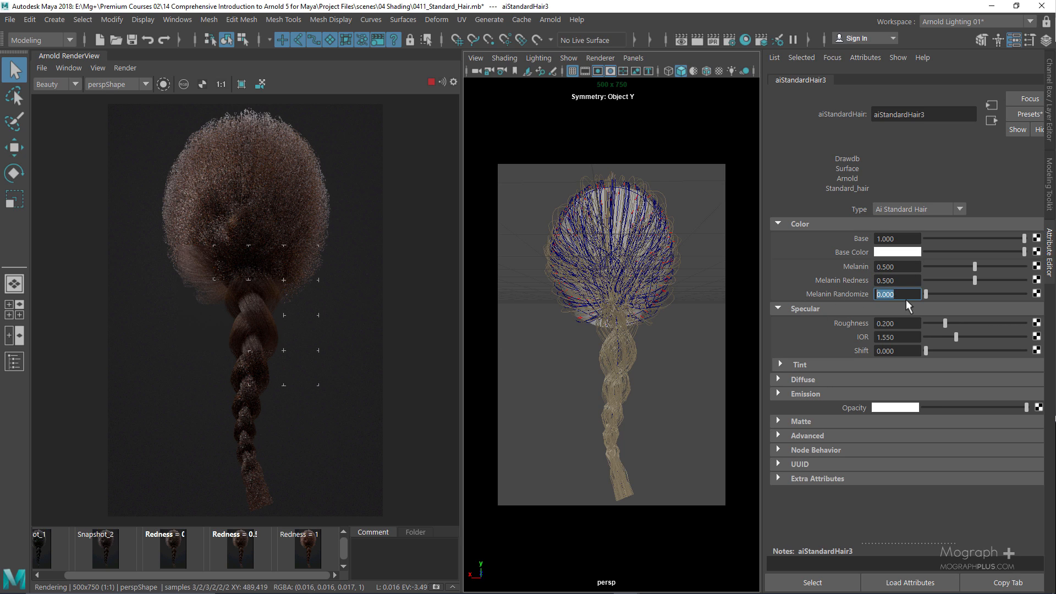
text(1)
key(Return)
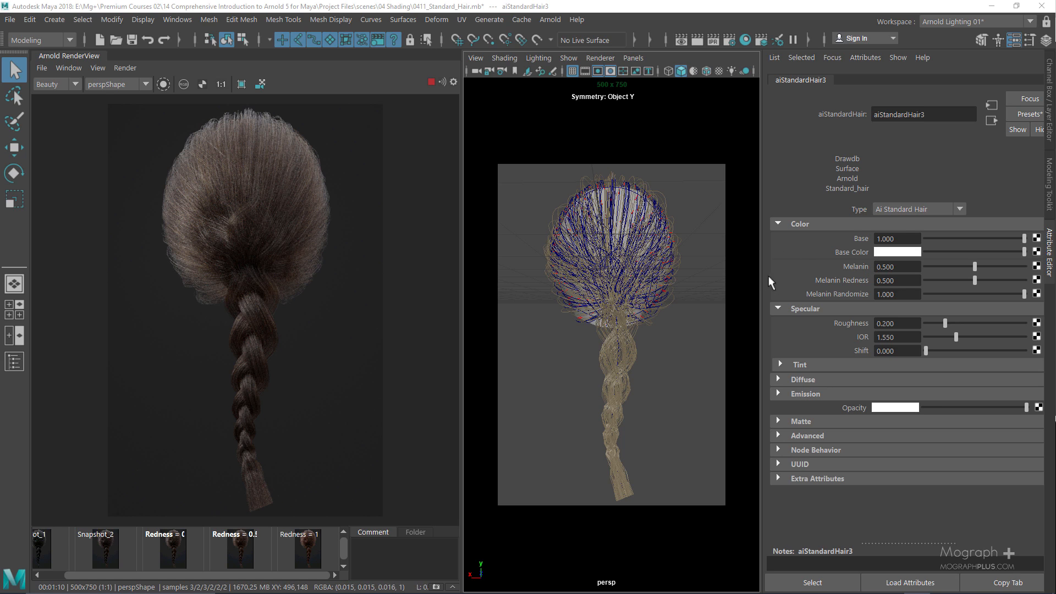
double_click(905, 294)
text(0)
key(Return)
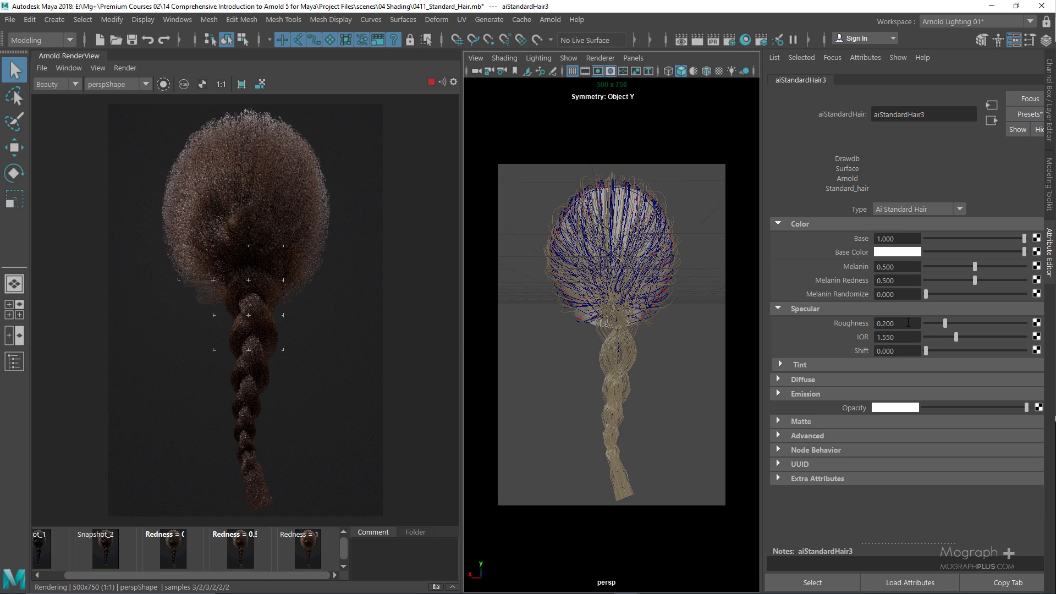
Set the hair shader's Specular Roughness to 0.05
click(906, 324)
key(BackSpace)
key(BackSpace)
key(BackSpace)
text(1)
key(BackSpace)
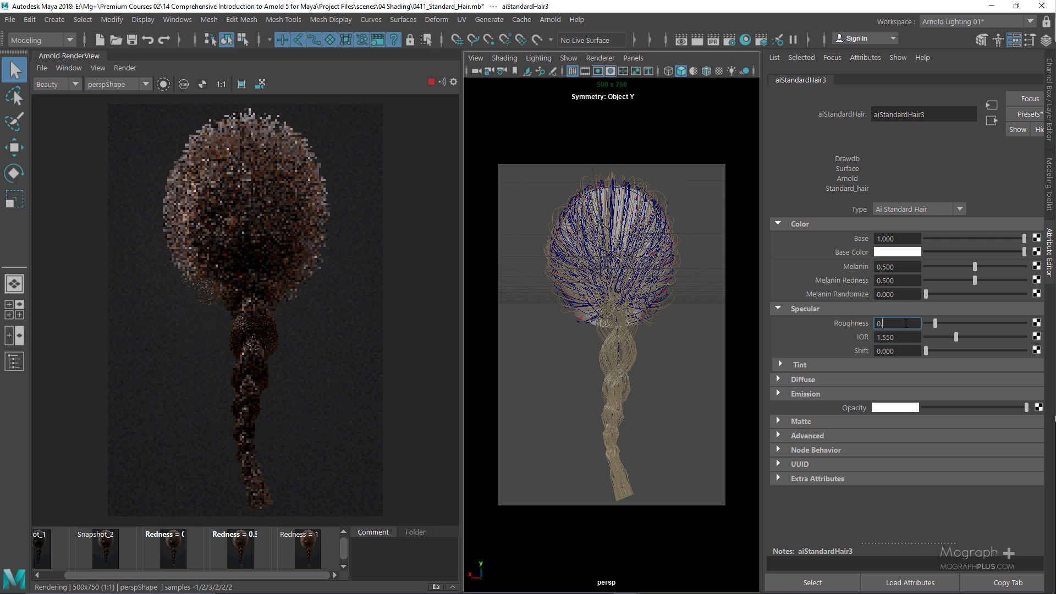
text(05)
key(Return)
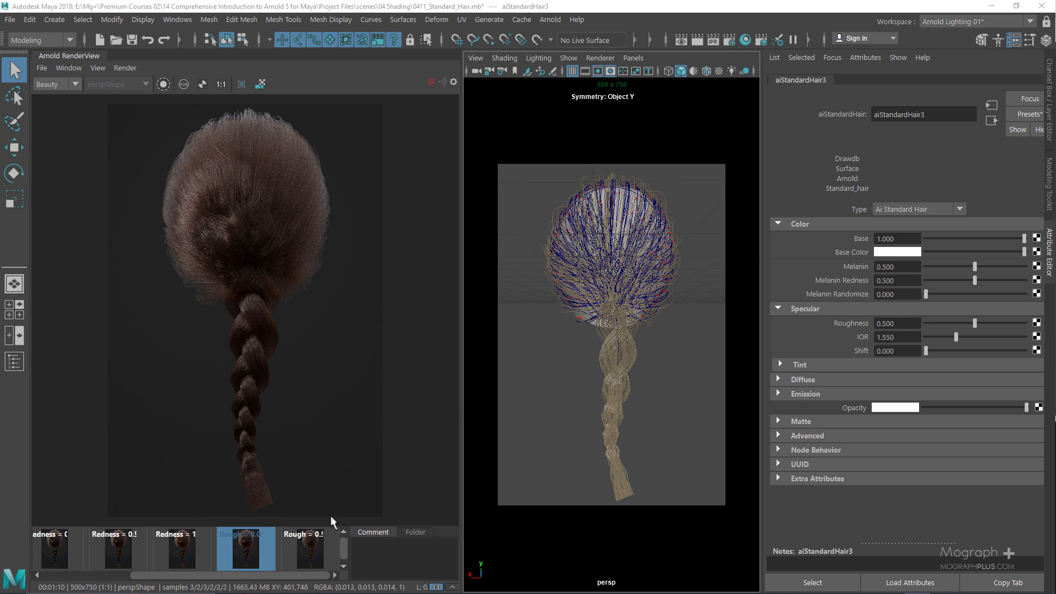
Compare the Rough = 0.5 and low-roughness snapshots in the render view
click(311, 542)
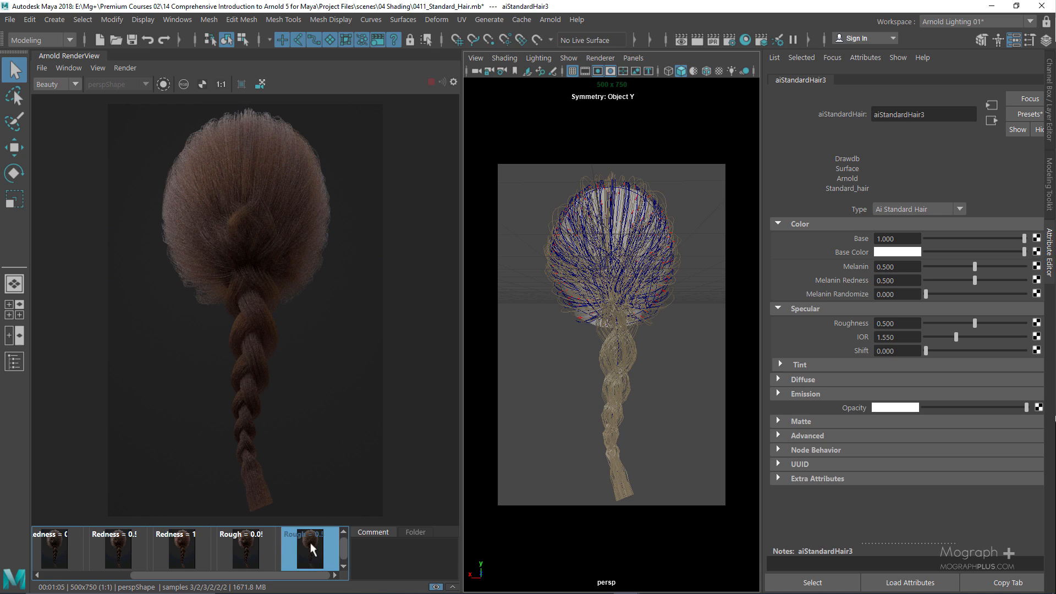
click(263, 549)
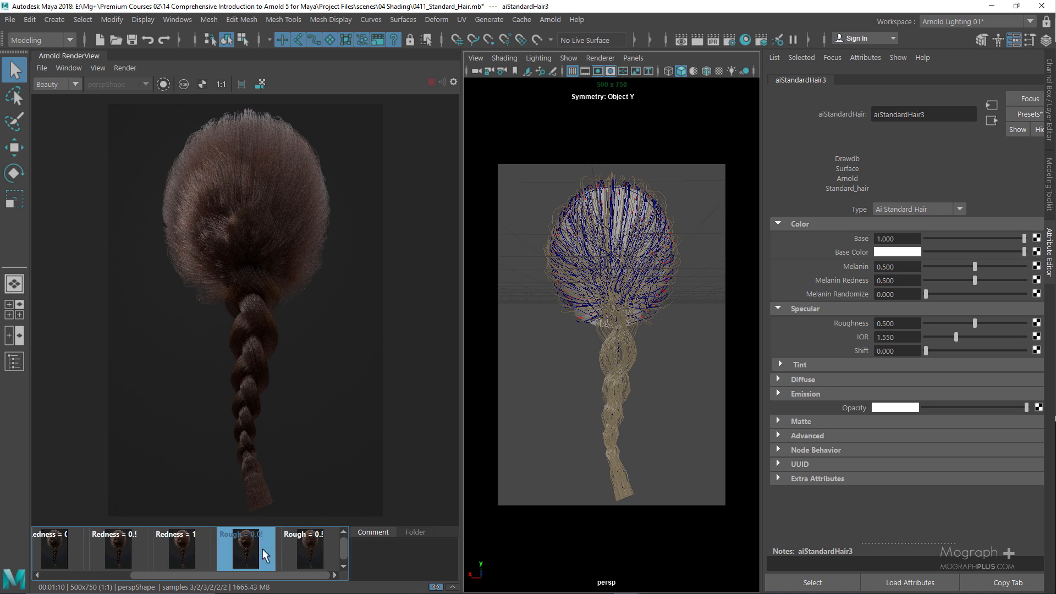
click(313, 544)
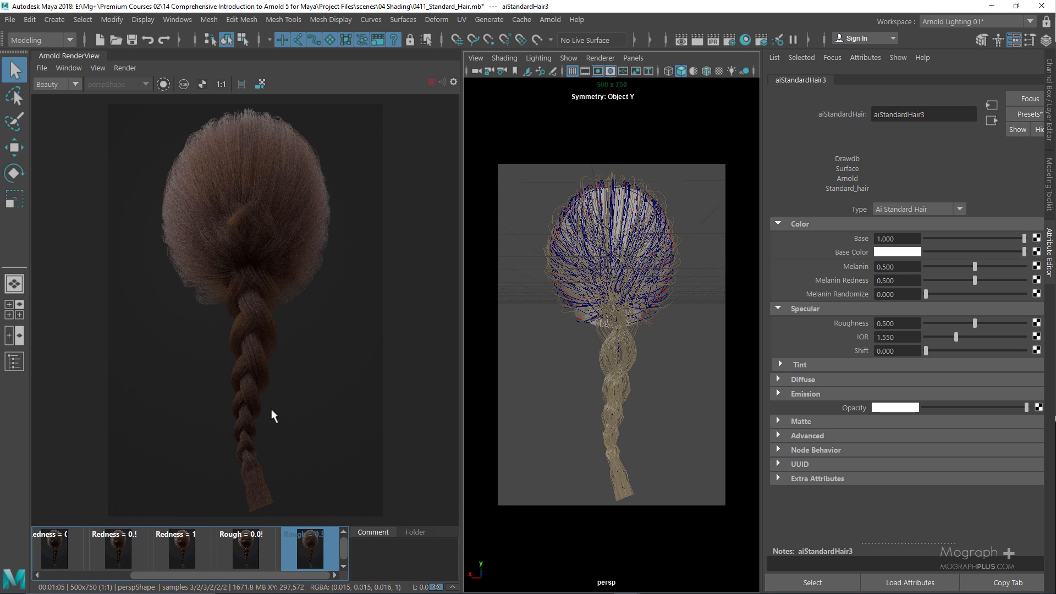
click(251, 546)
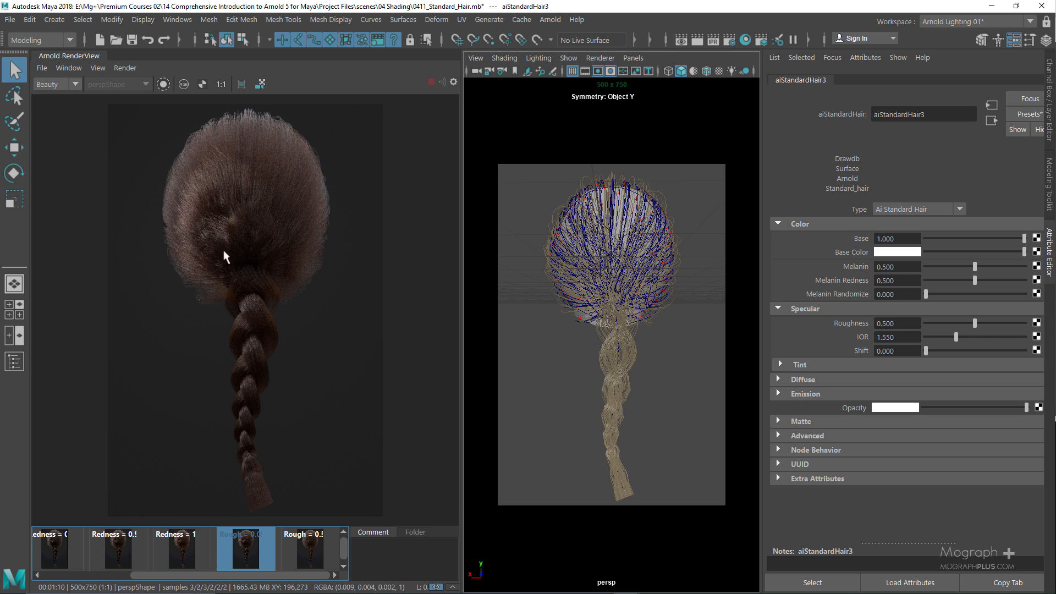
Try roughness 0.1, settle on 0.05, and return to the live render
click(913, 323)
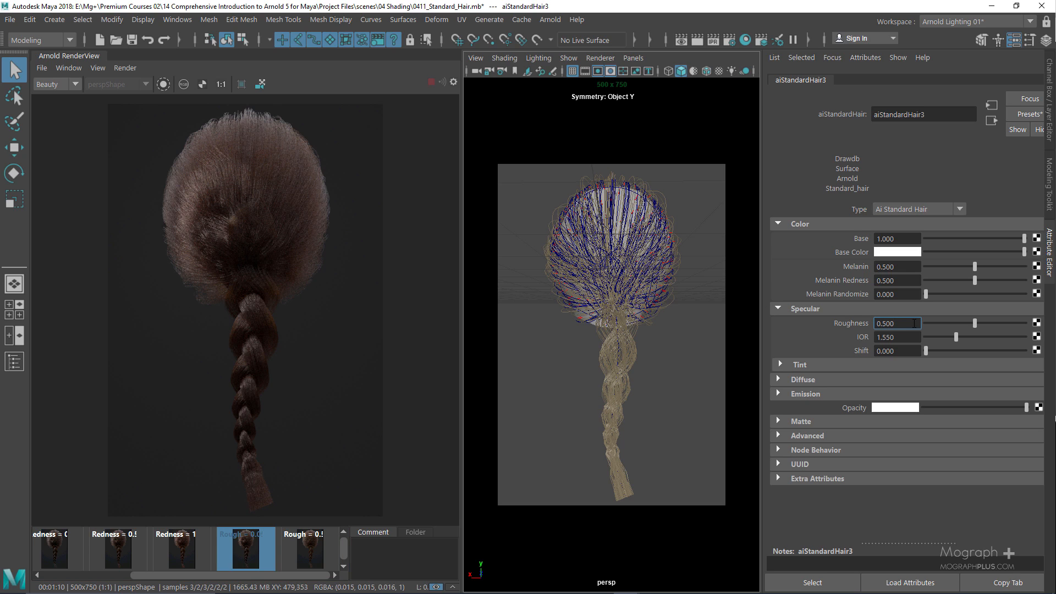
key(BackSpace)
key(BackSpace)
key(BackSpace)
text(1)
key(Return)
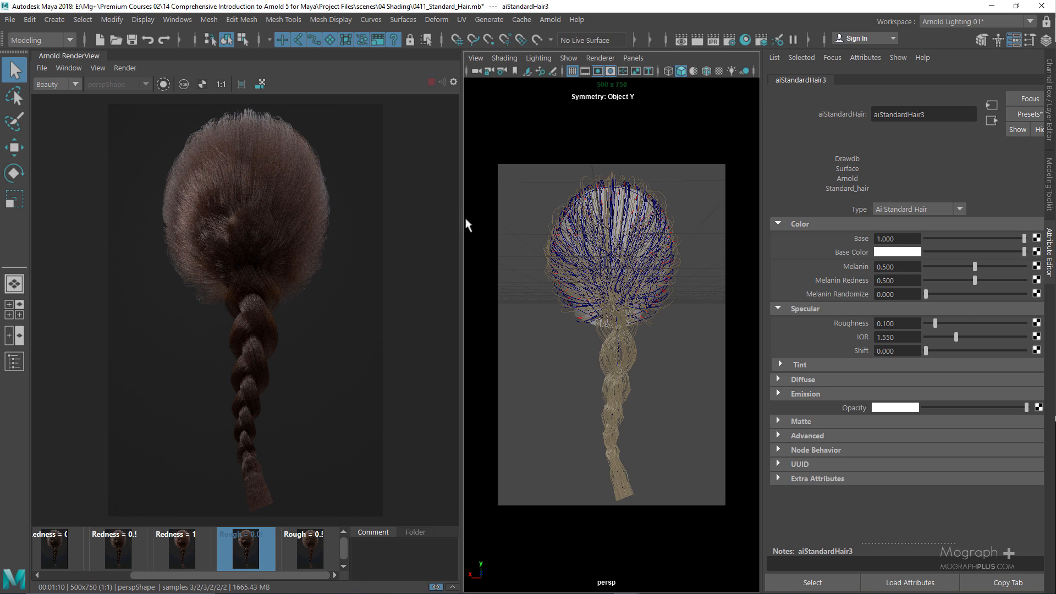
click(910, 324)
key(BackSpace)
key(BackSpace)
key(BackSpace)
text(05)
key(Return)
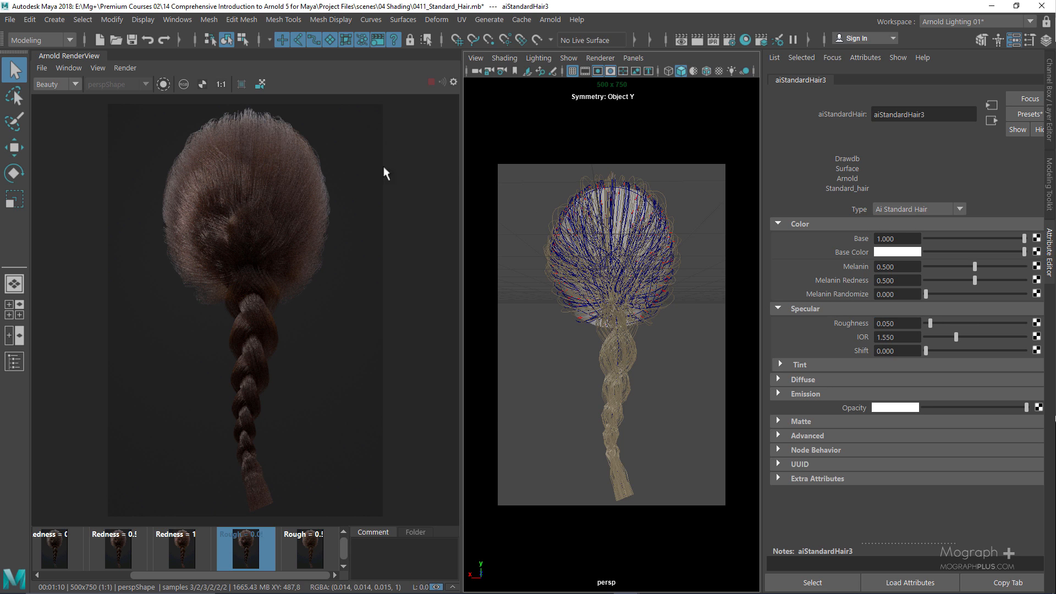
click(257, 550)
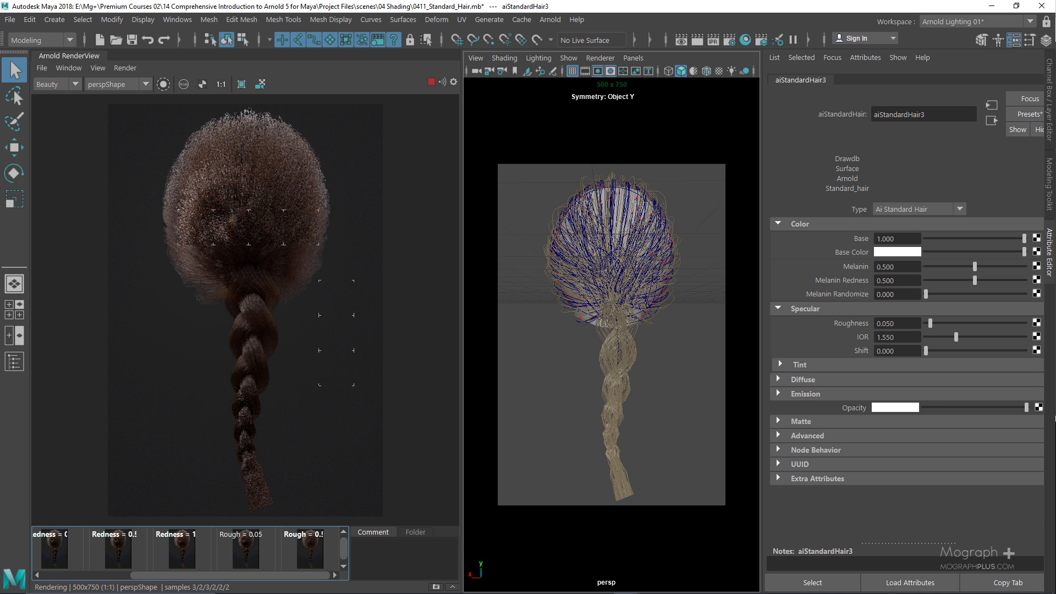
click(903, 337)
text(1.1)
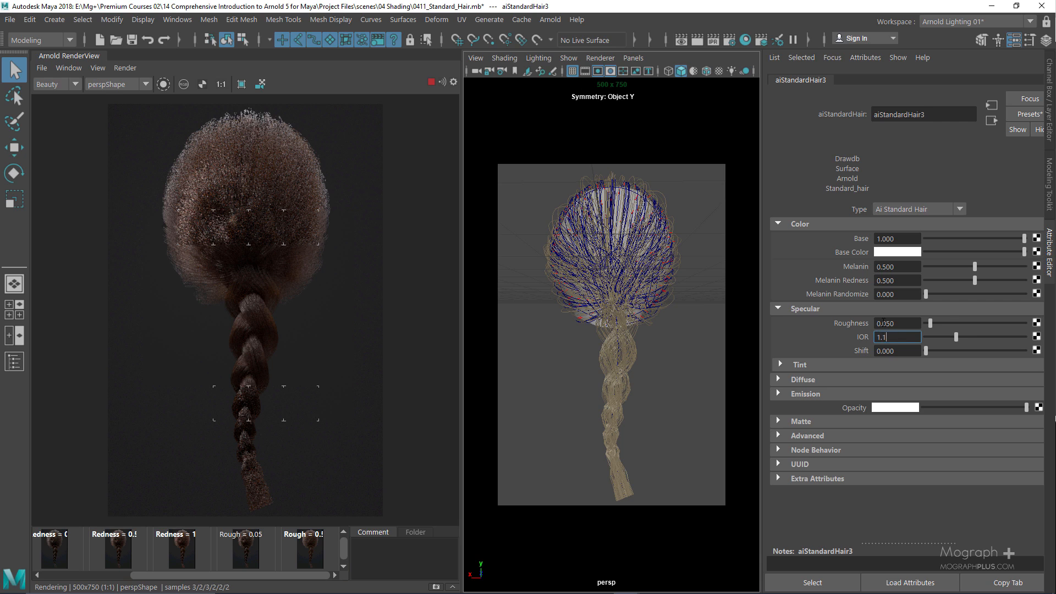
key(Return)
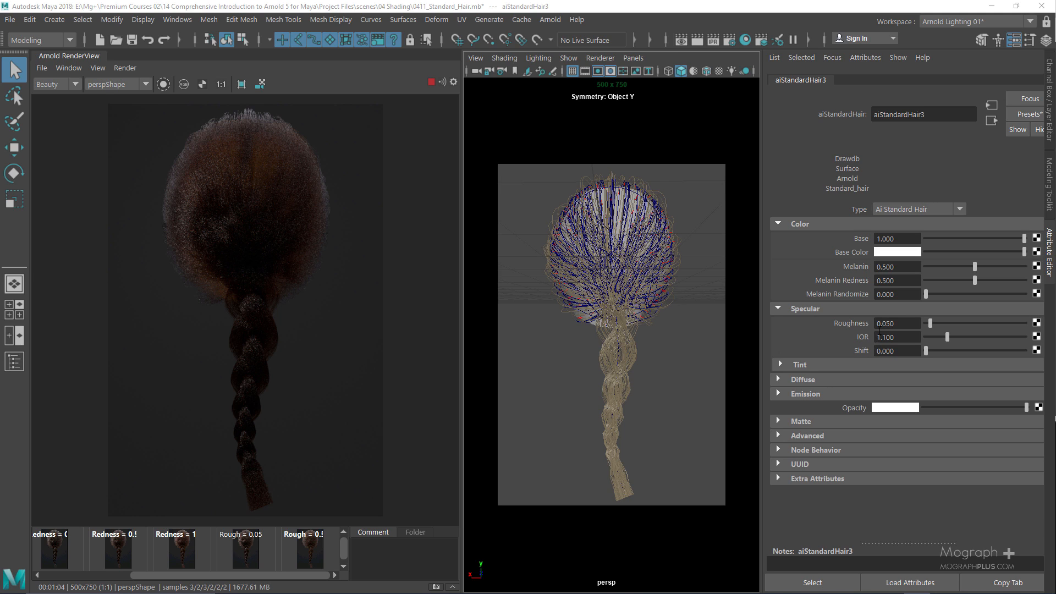
click(902, 337)
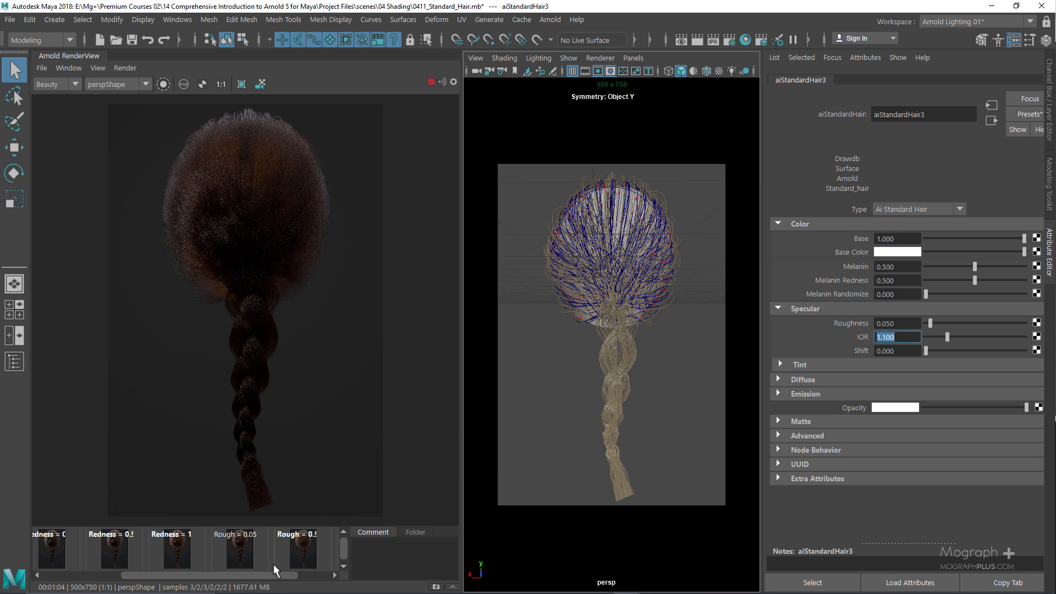
drag(277, 575, 330, 579)
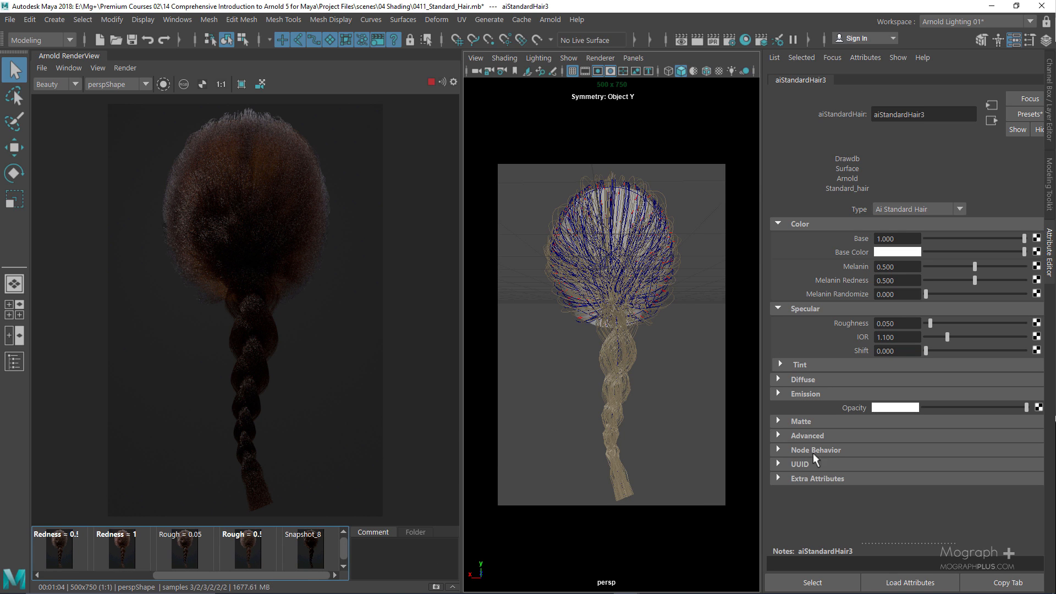
click(901, 337)
text(2)
key(Return)
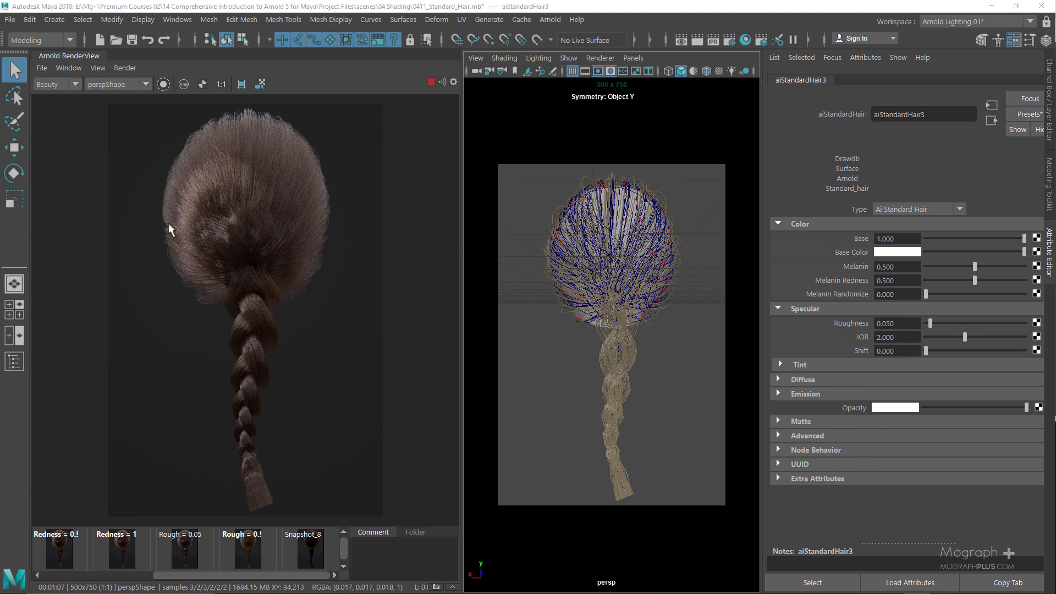
click(313, 540)
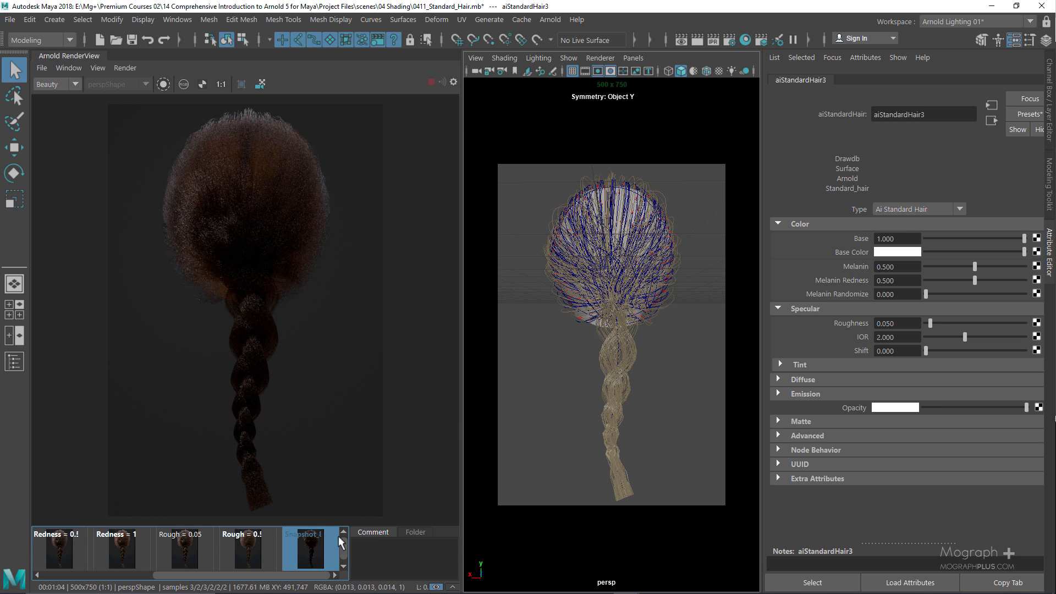
click(315, 541)
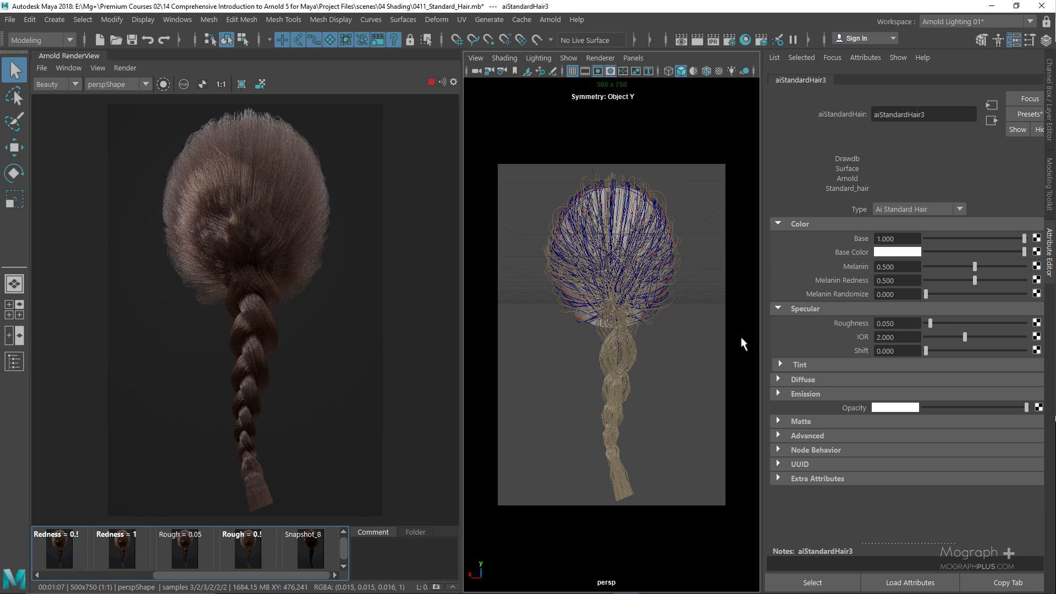
click(897, 337)
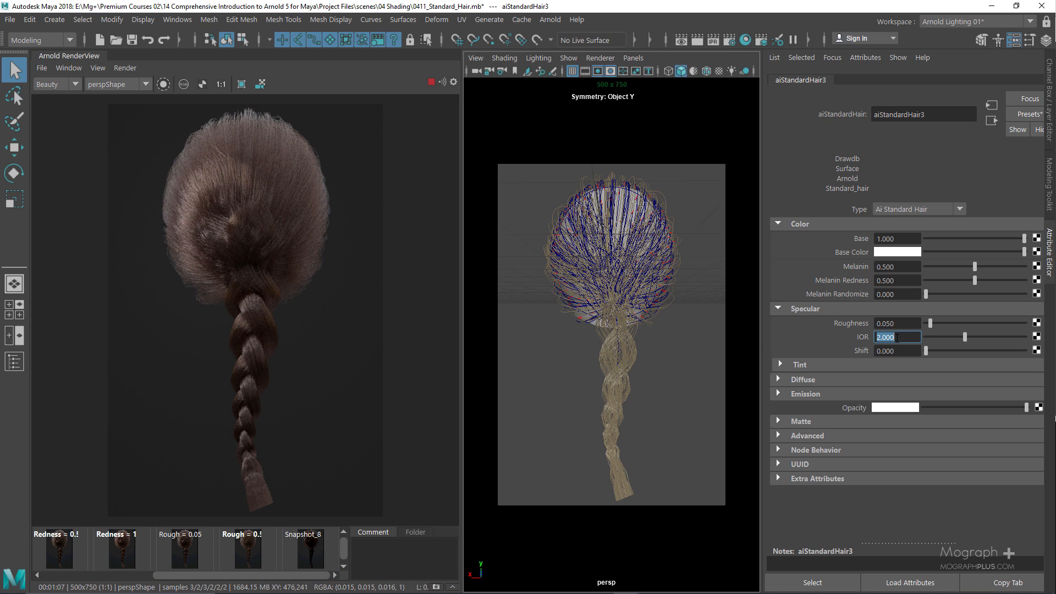
text(1.55)
key(Return)
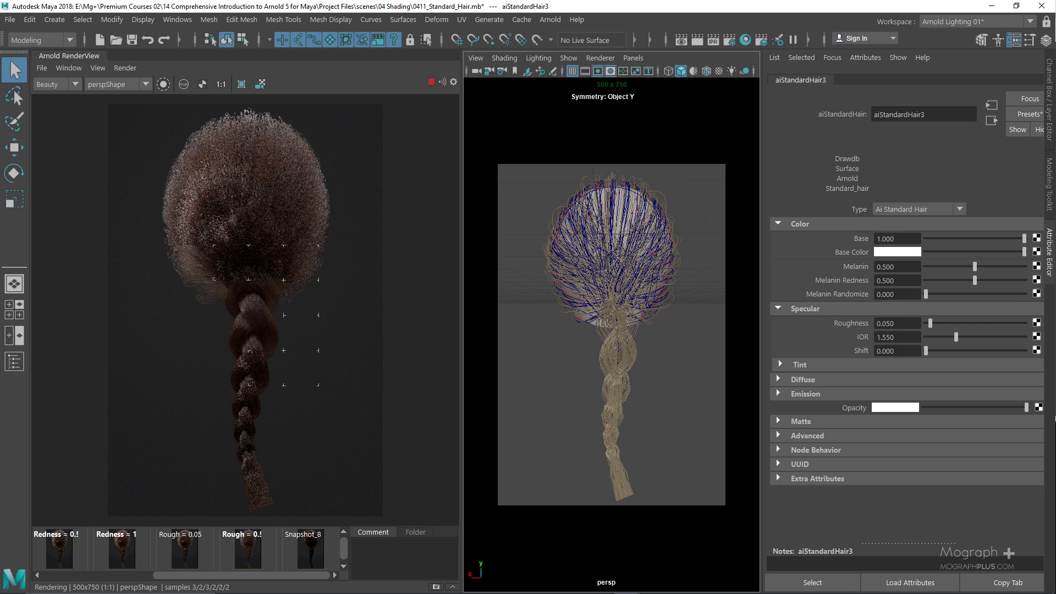
Try a specular Shift of 1 on the hair shader, then change Shift to 3
click(910, 353)
text(1)
key(Return)
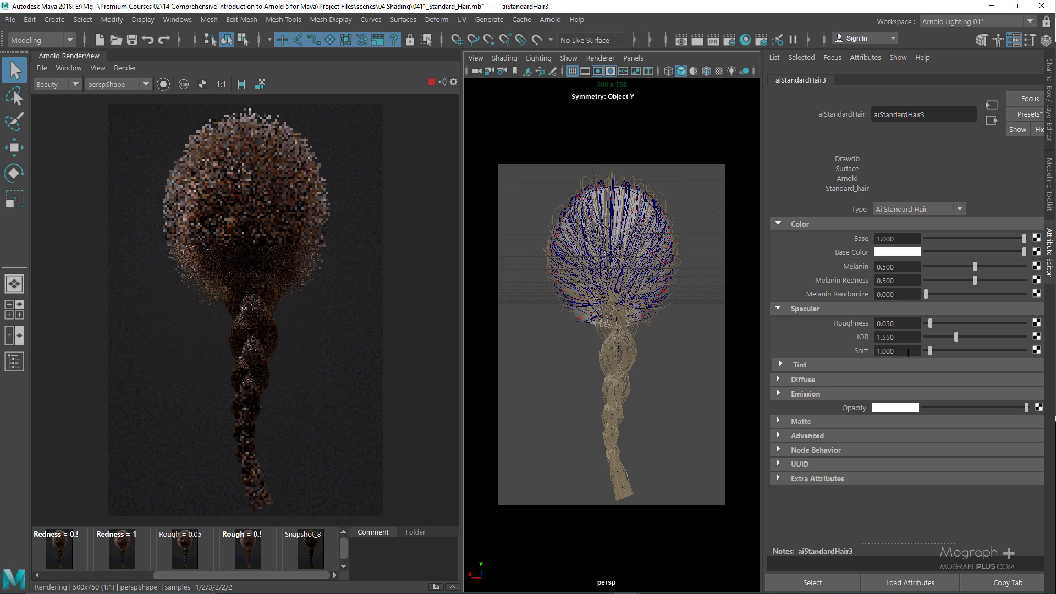
click(887, 351)
text(3)
key(Return)
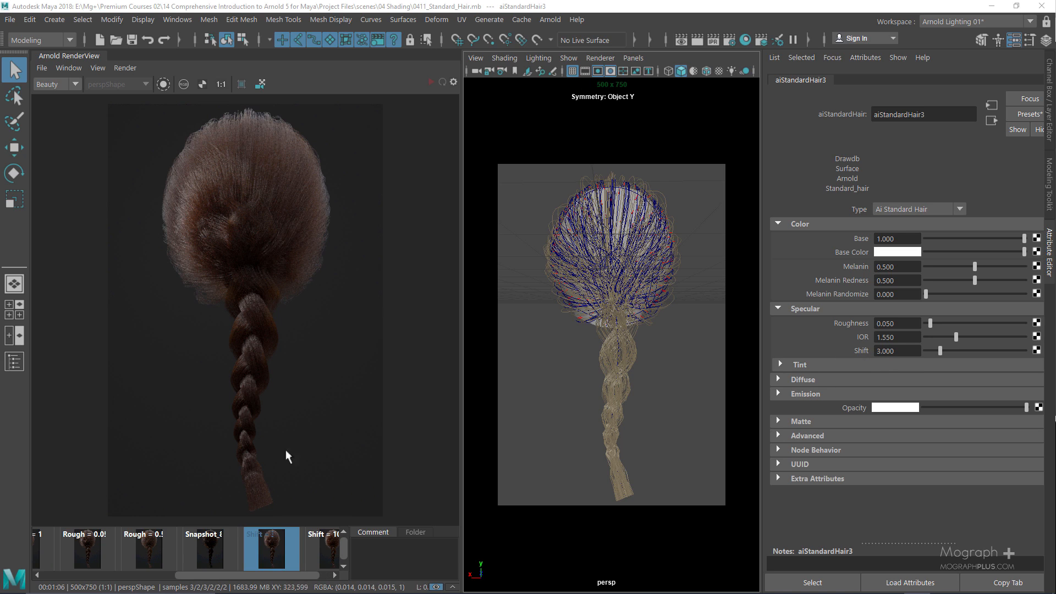
Compare the Shift 3 and Shift 10 snapshot renders, then expand the shader's Tint section
click(323, 544)
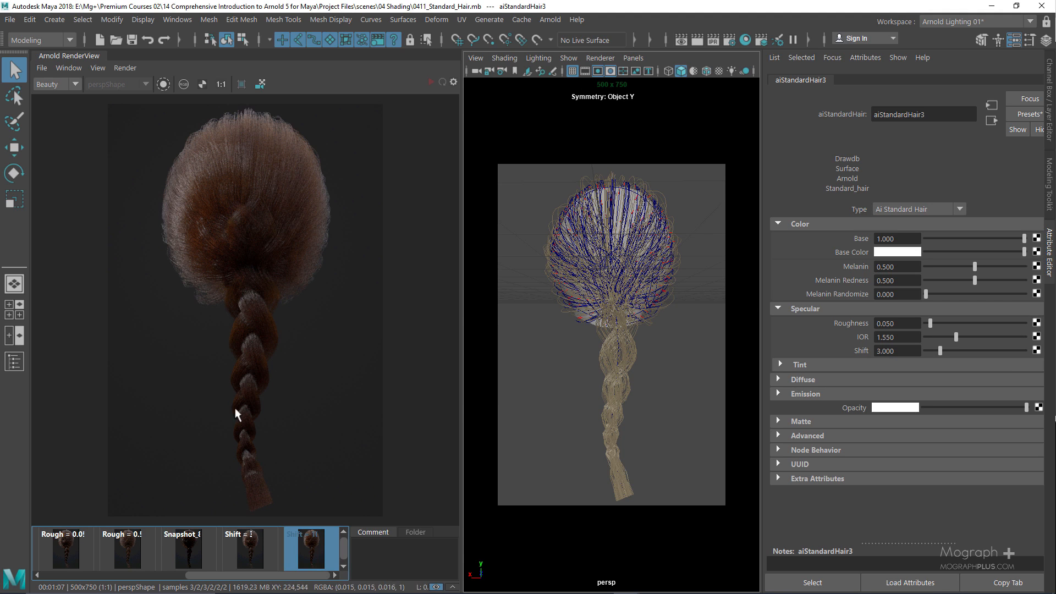
click(246, 540)
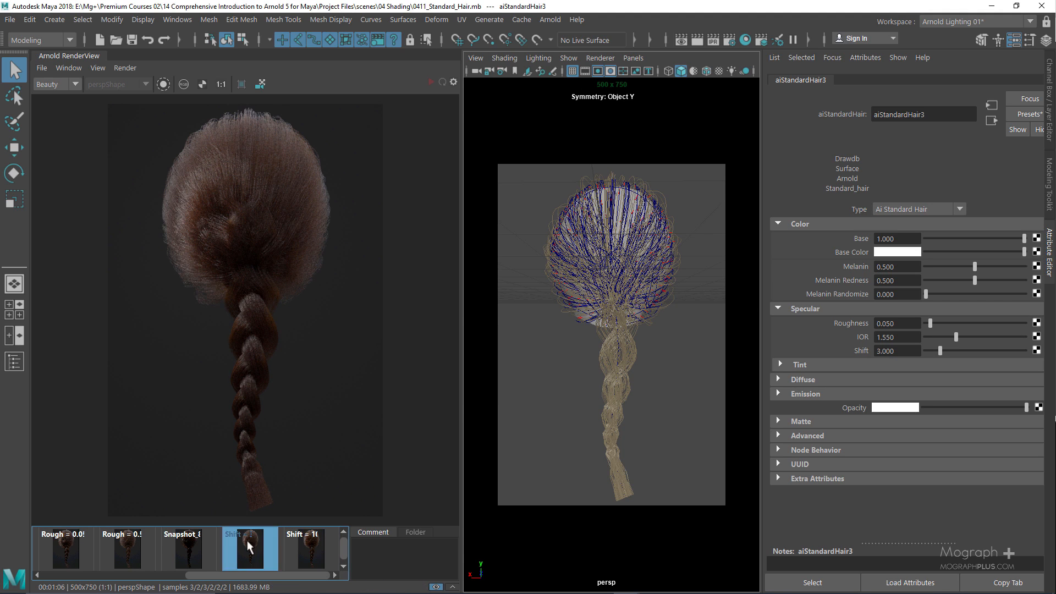
click(308, 549)
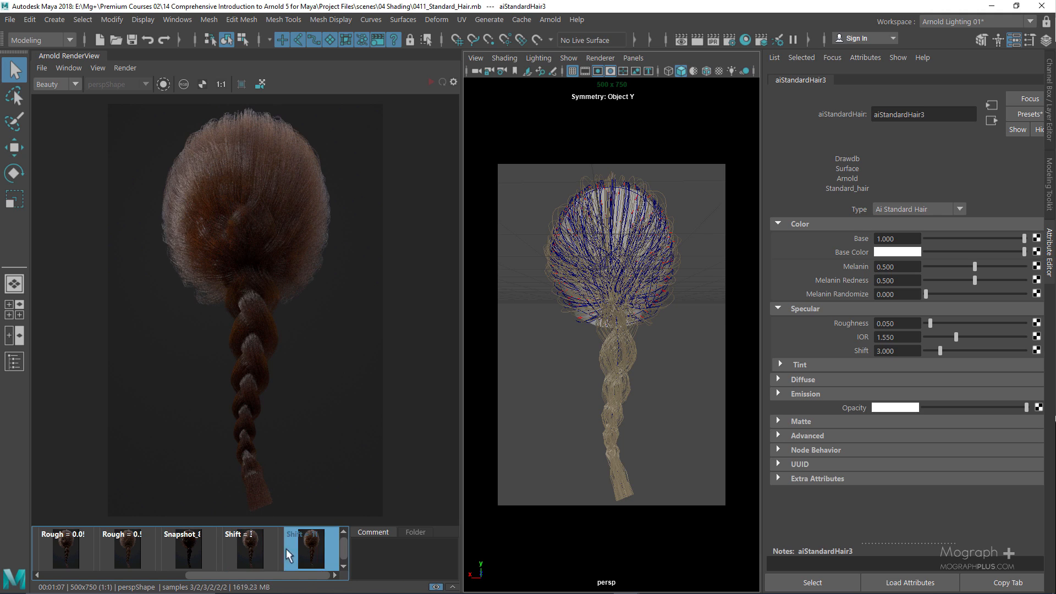
click(261, 548)
click(309, 545)
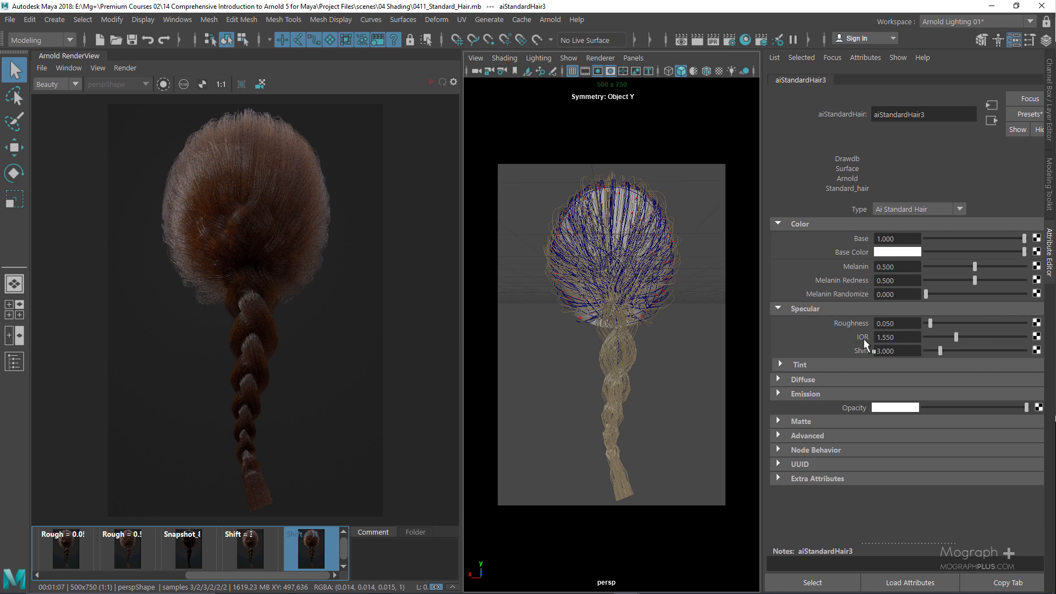
click(780, 363)
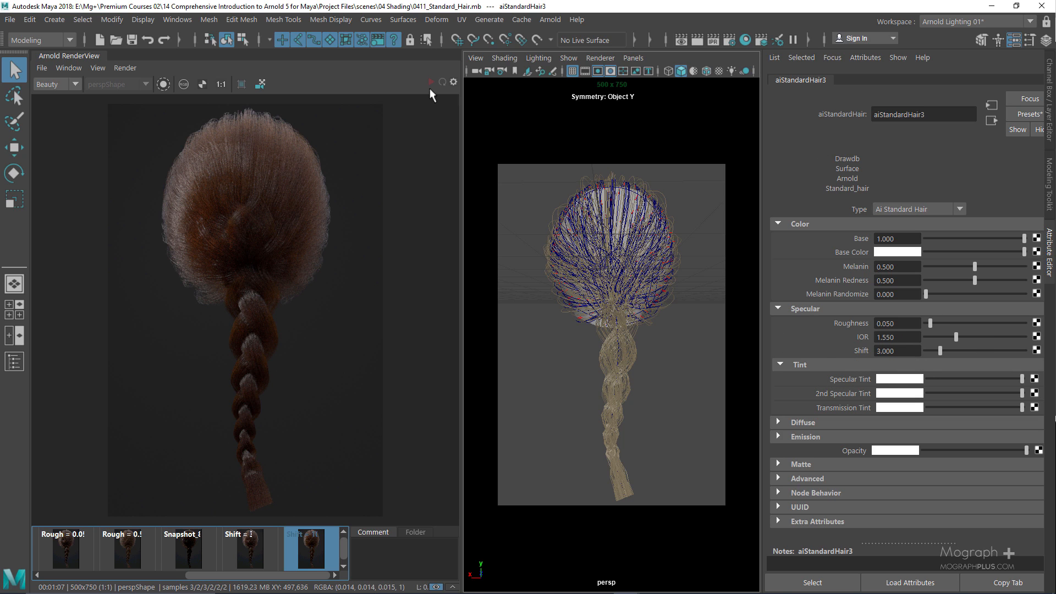
Return to the live render and replace aiStandardHair3's settings with the Black hair preset
click(308, 536)
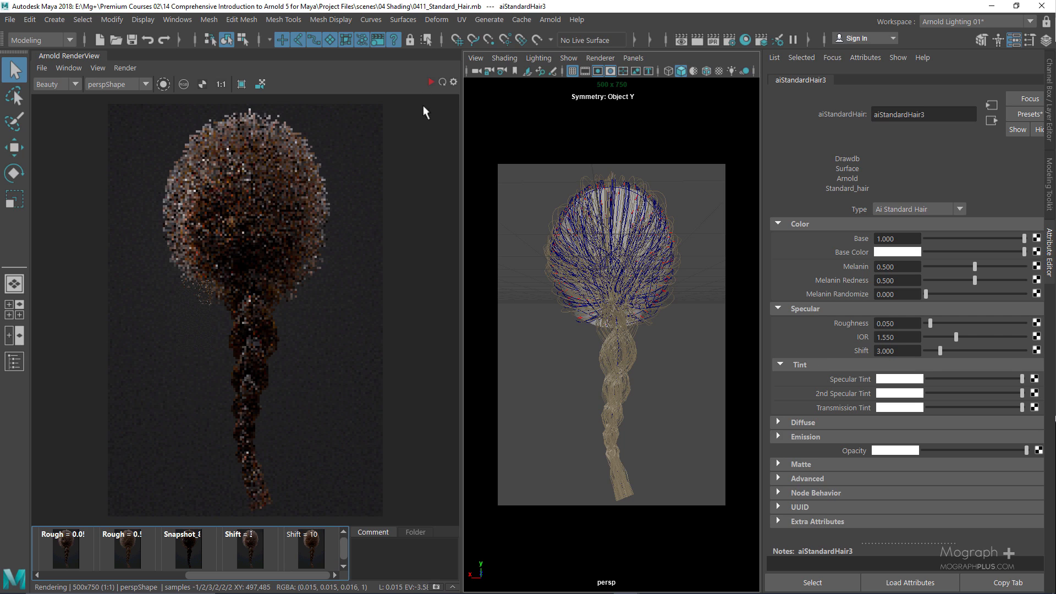
click(1037, 114)
mouse_move(944, 179)
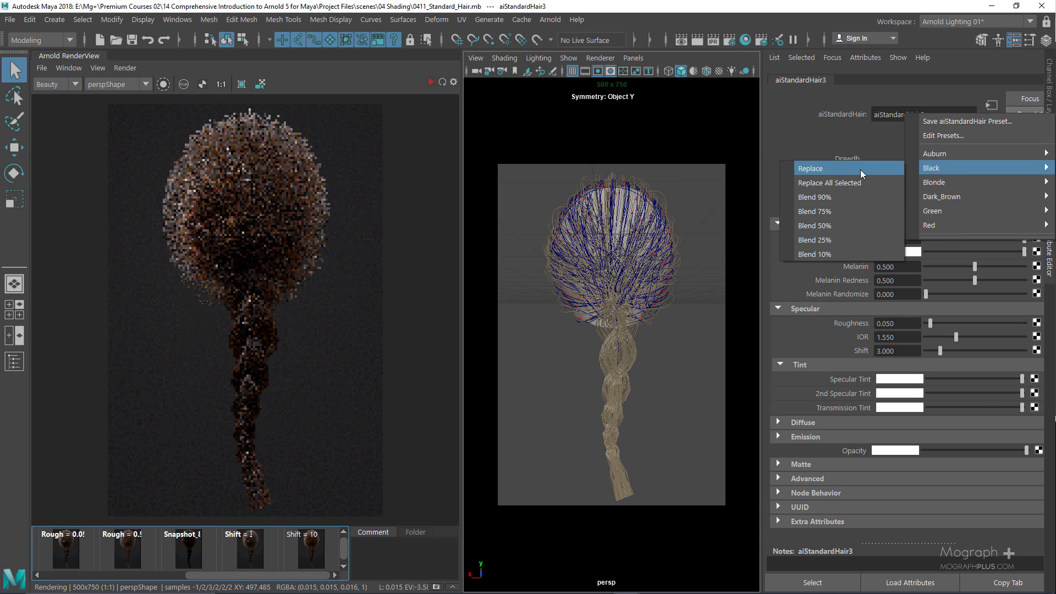
click(860, 169)
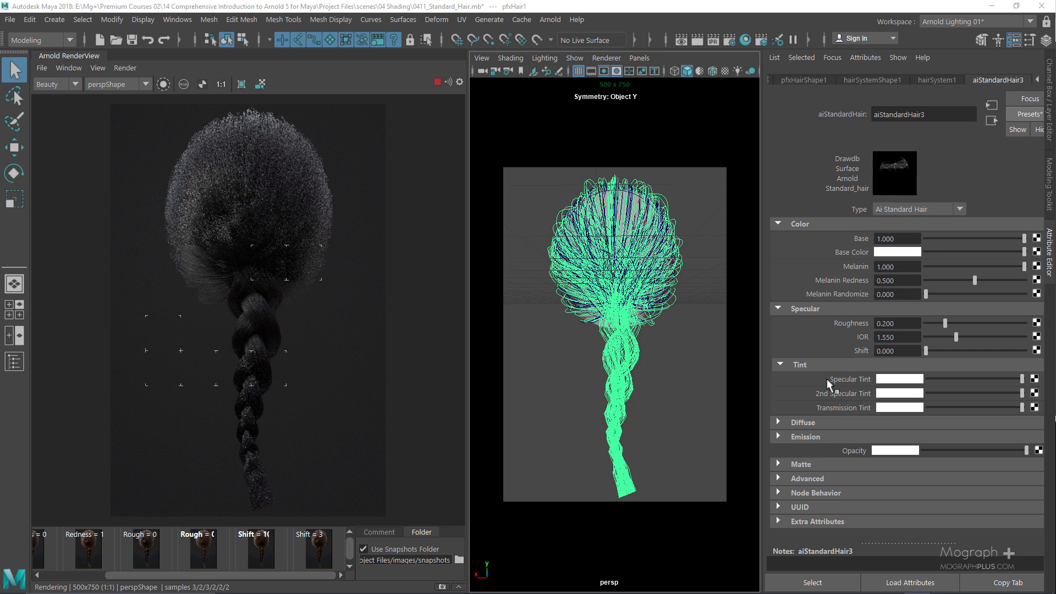
click(896, 380)
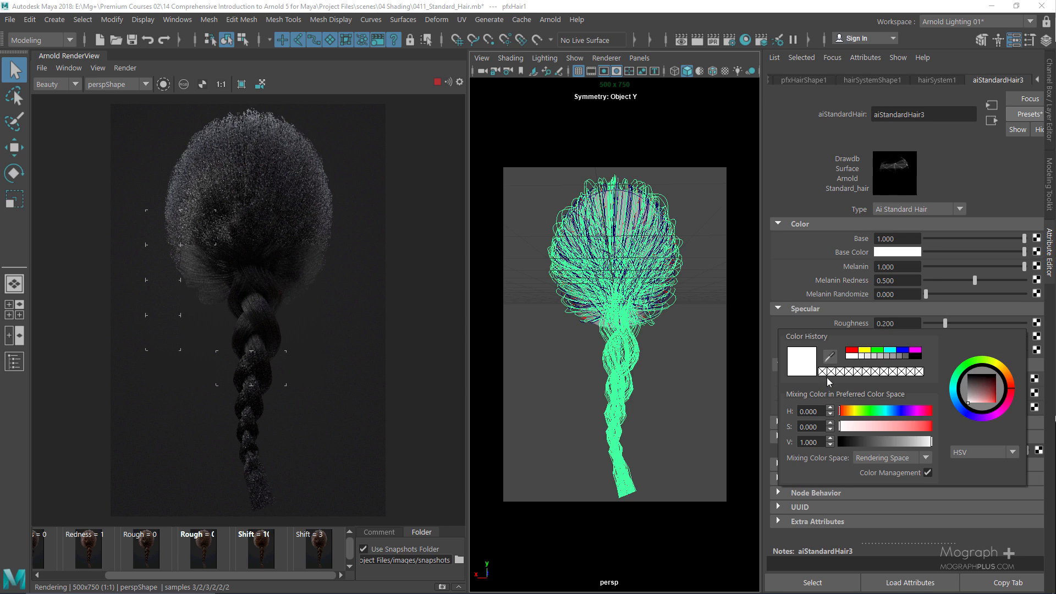
click(909, 412)
click(923, 426)
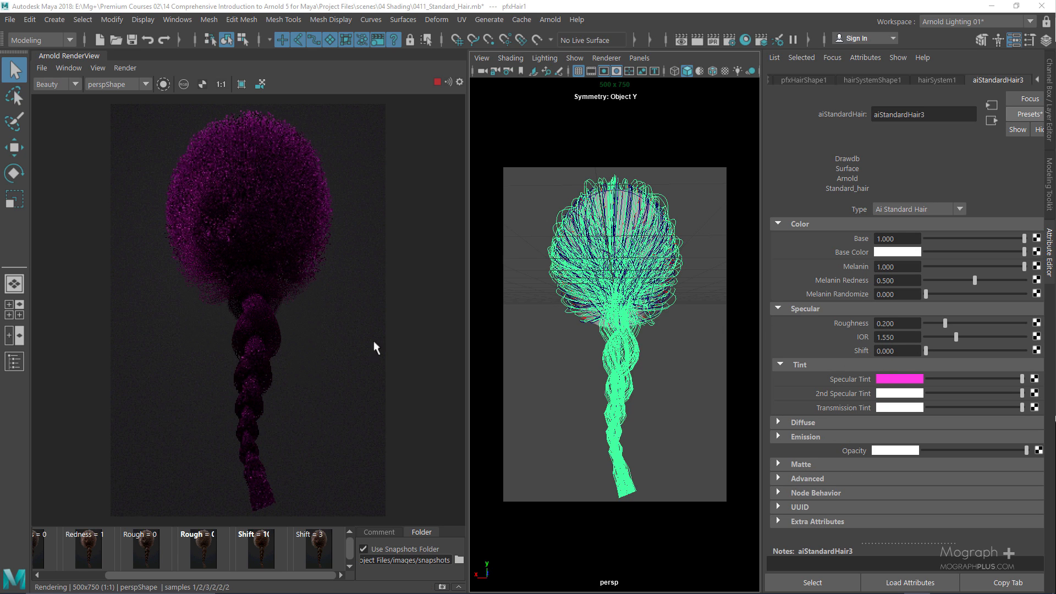
click(915, 380)
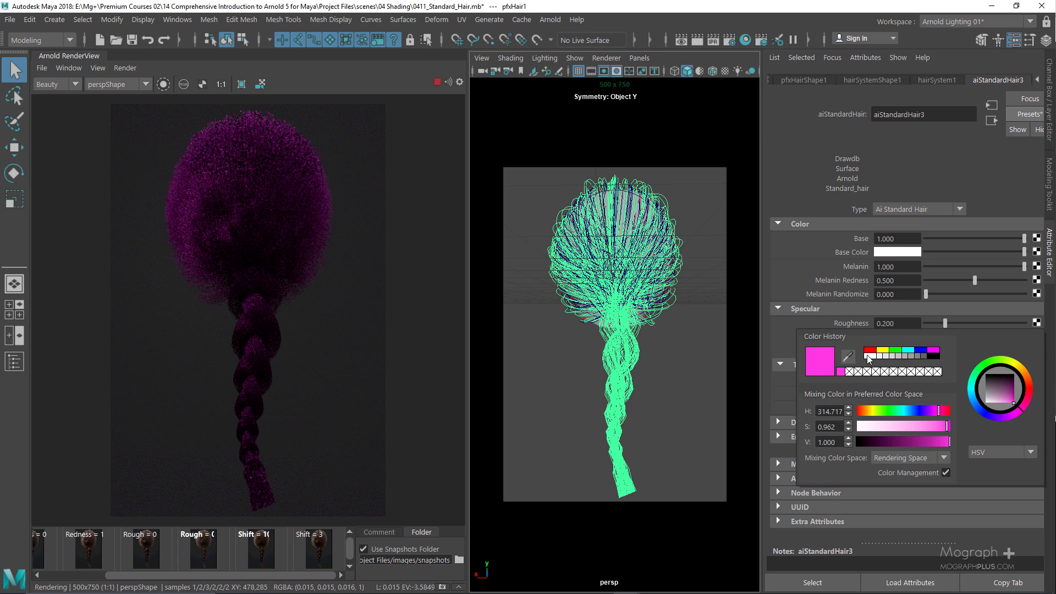
click(868, 358)
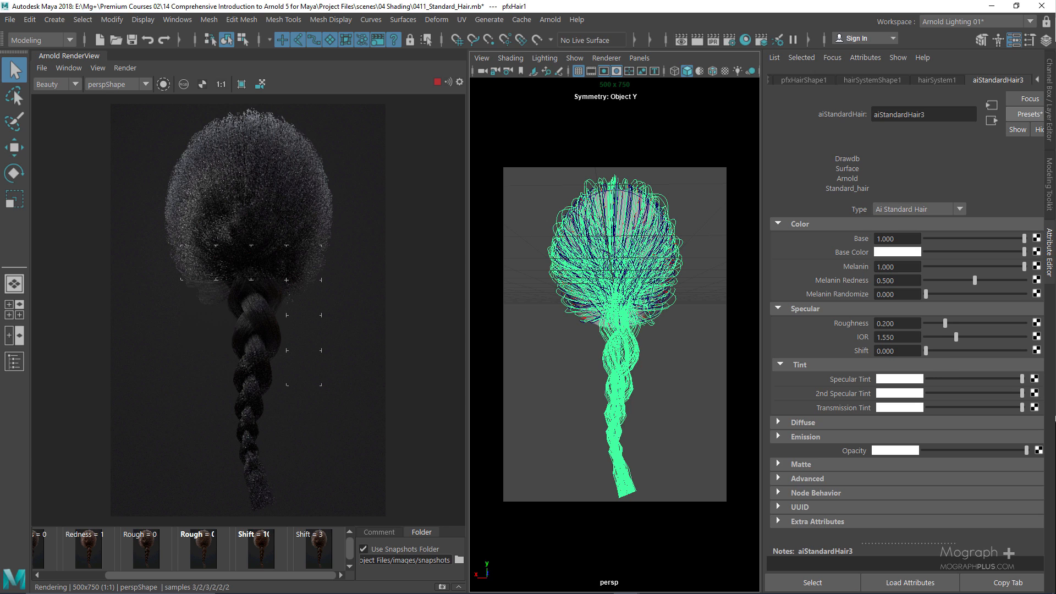
click(892, 410)
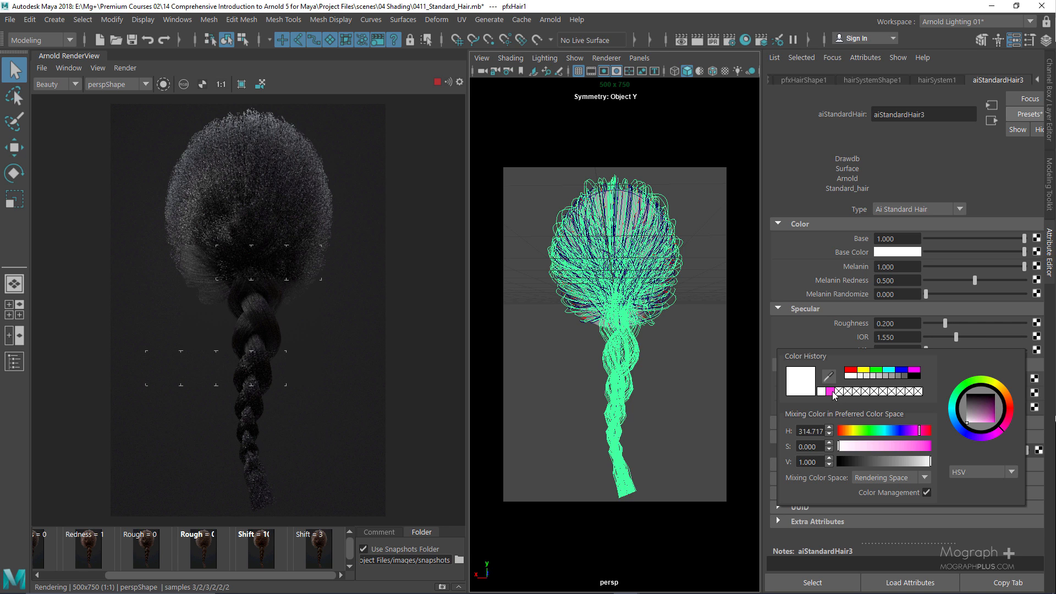
click(831, 392)
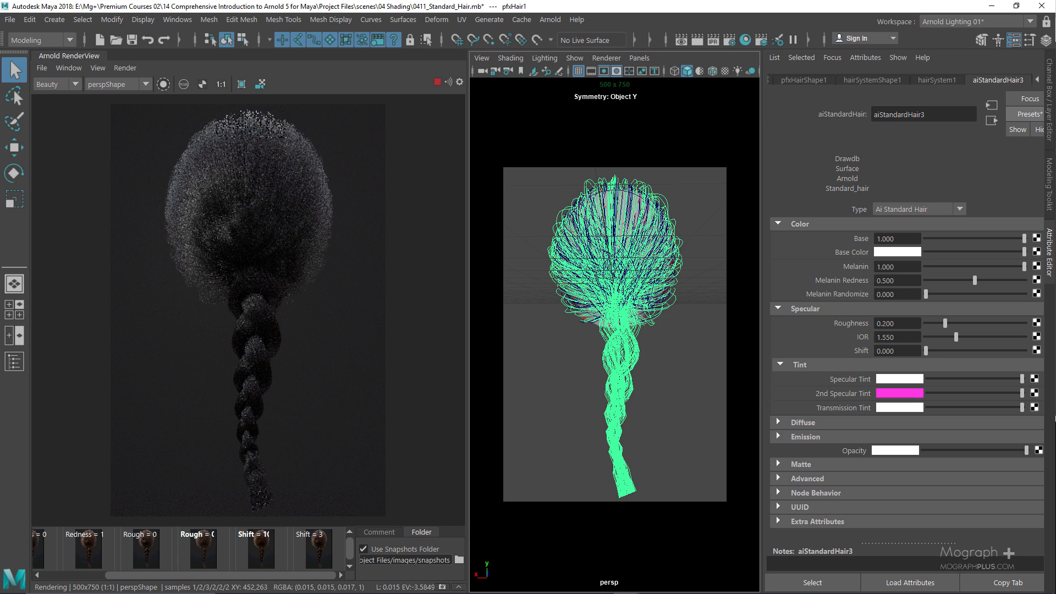
click(902, 395)
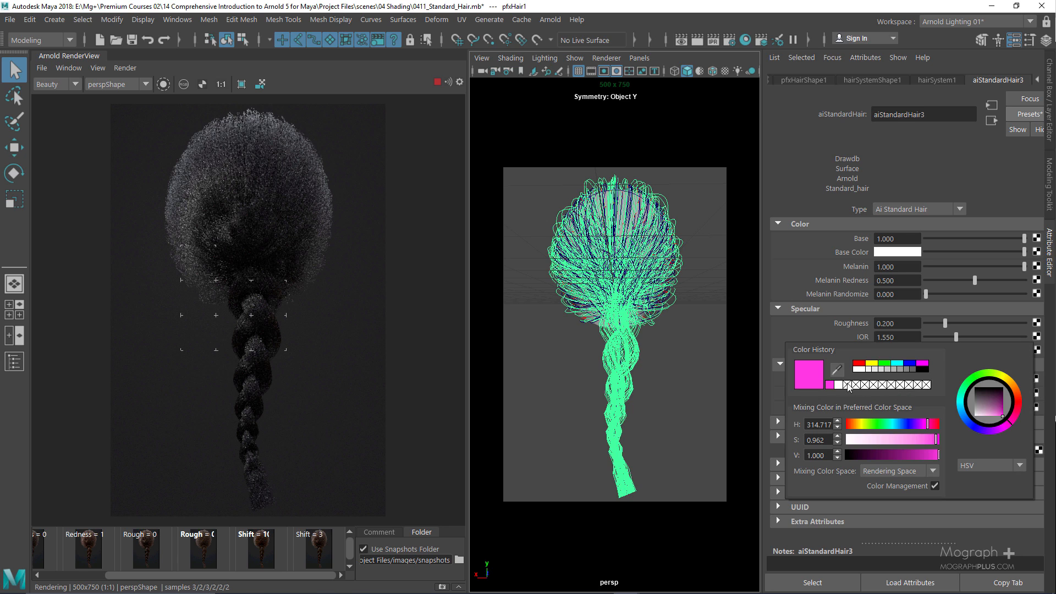
click(845, 388)
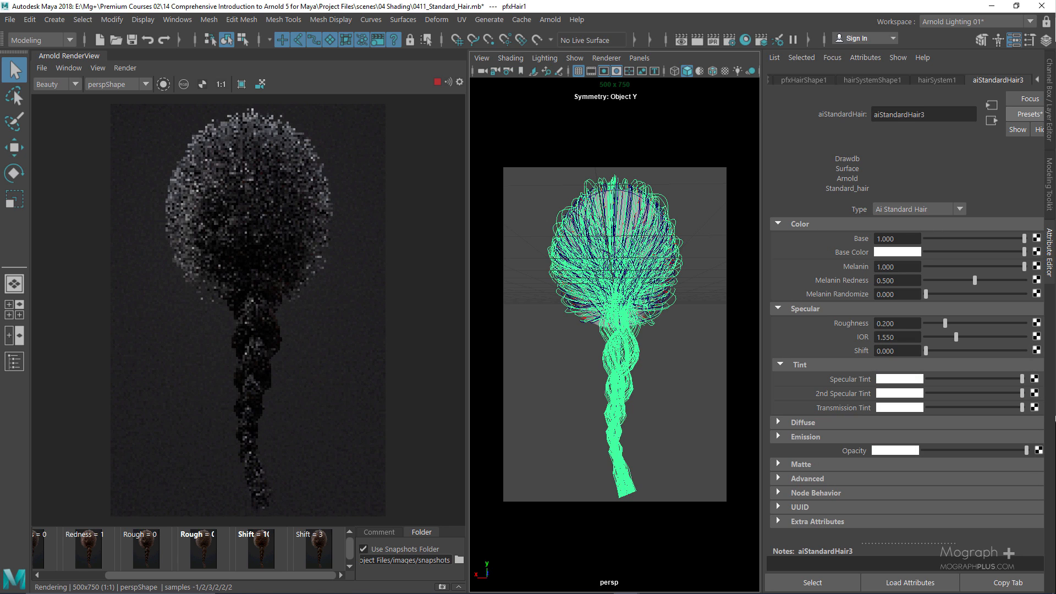
Expand the Diffuse section and raise the Diffuse weight to about 0.178
click(804, 422)
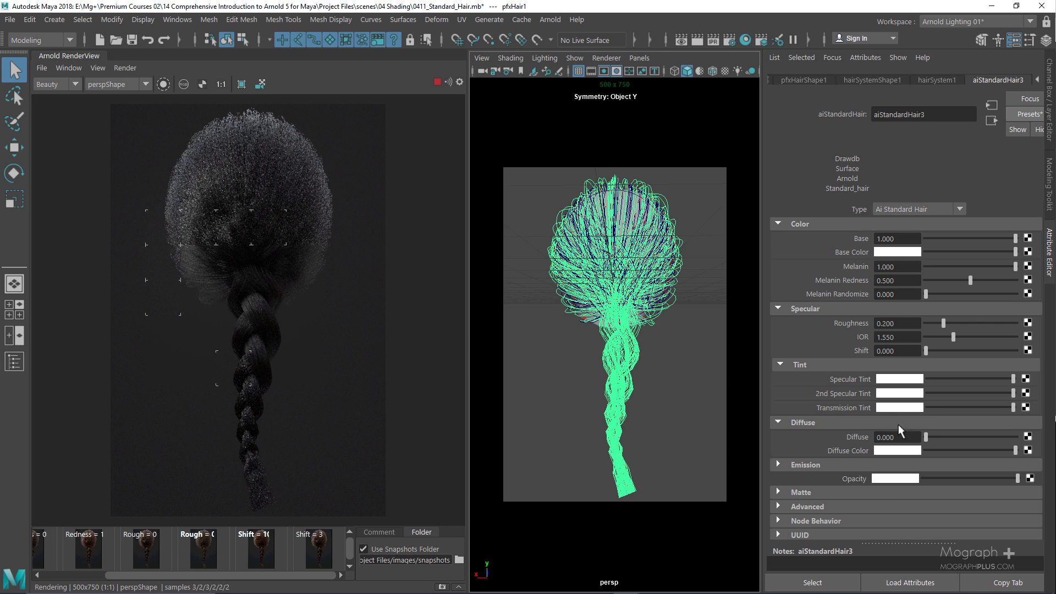
click(949, 437)
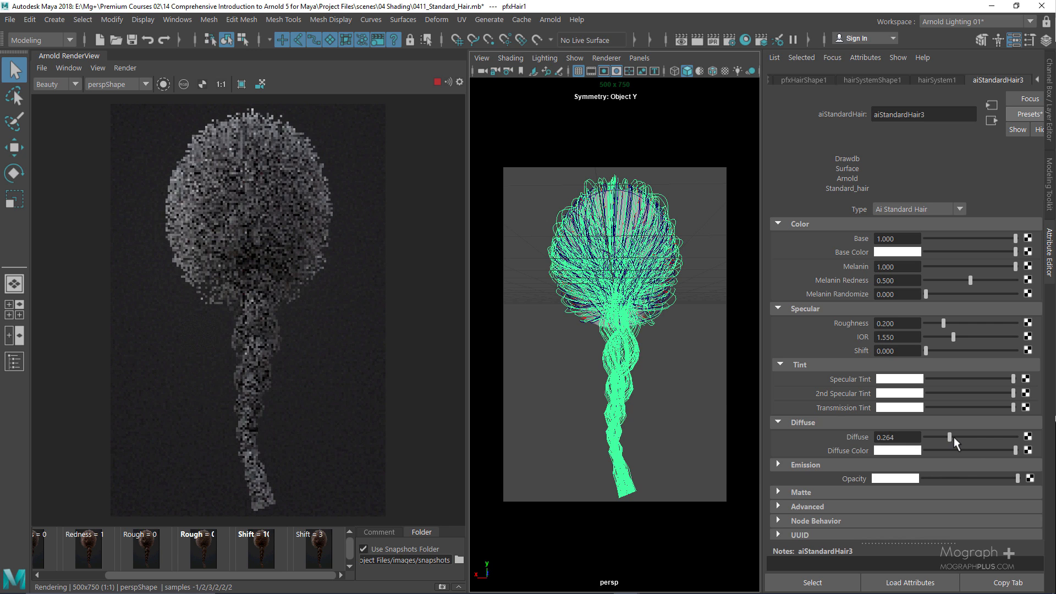
mouse_move(950, 437)
mouse_down()
mouse_move(930, 436)
mouse_move(942, 437)
mouse_up()
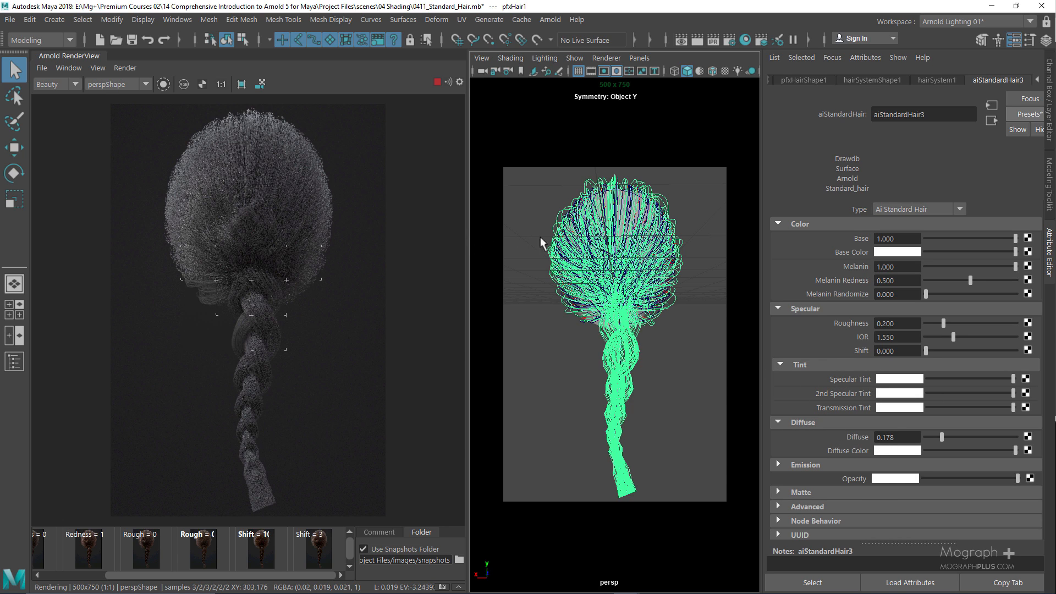
Connect a new Arnold aiNoise texture to Diffuse Color with Amplitude 10
click(1028, 450)
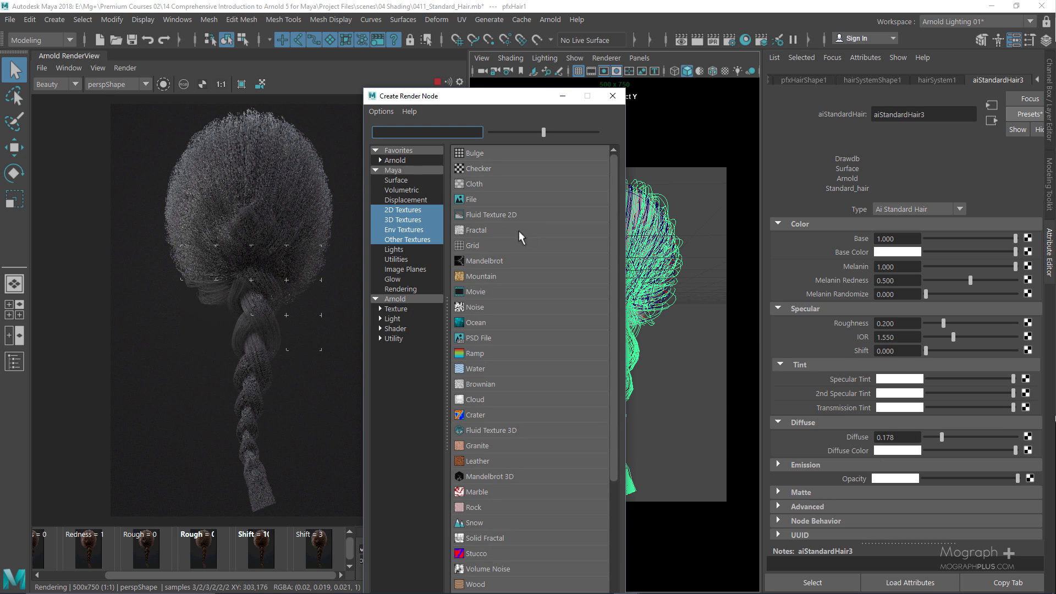
click(395, 309)
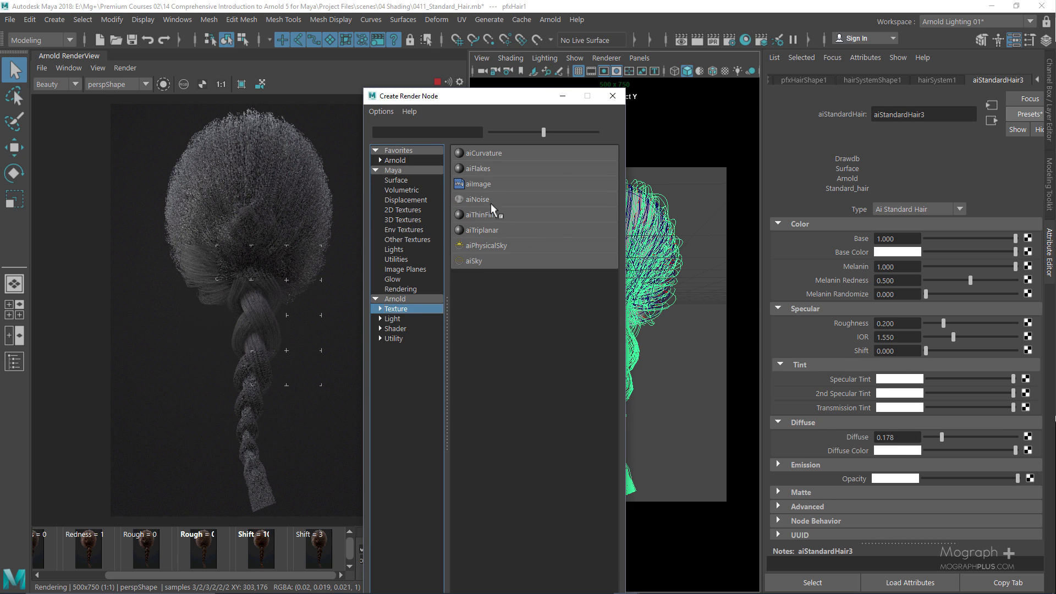
click(498, 196)
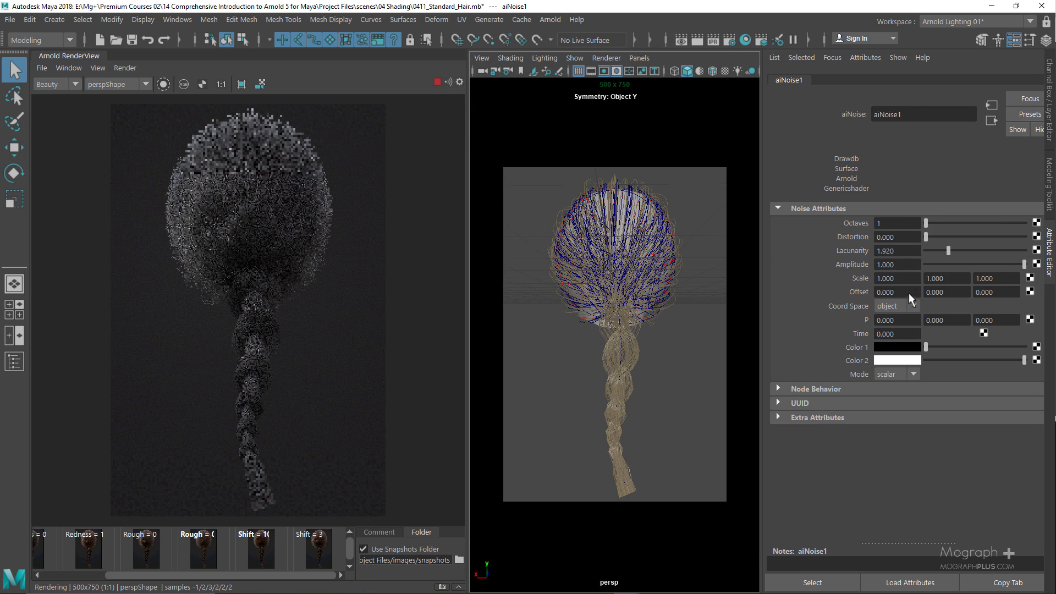
click(903, 265)
text(10)
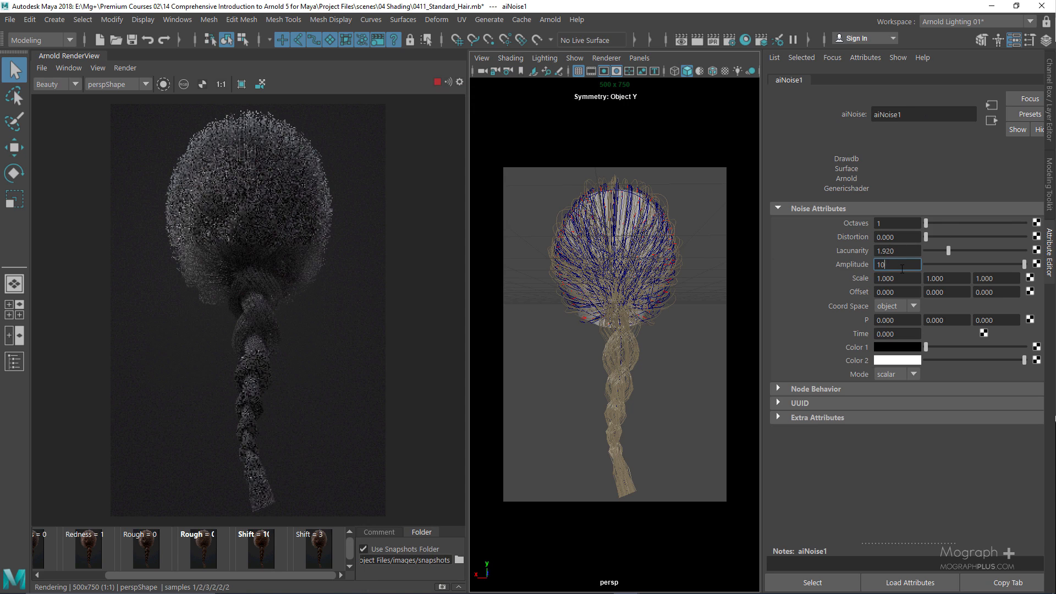
key(Return)
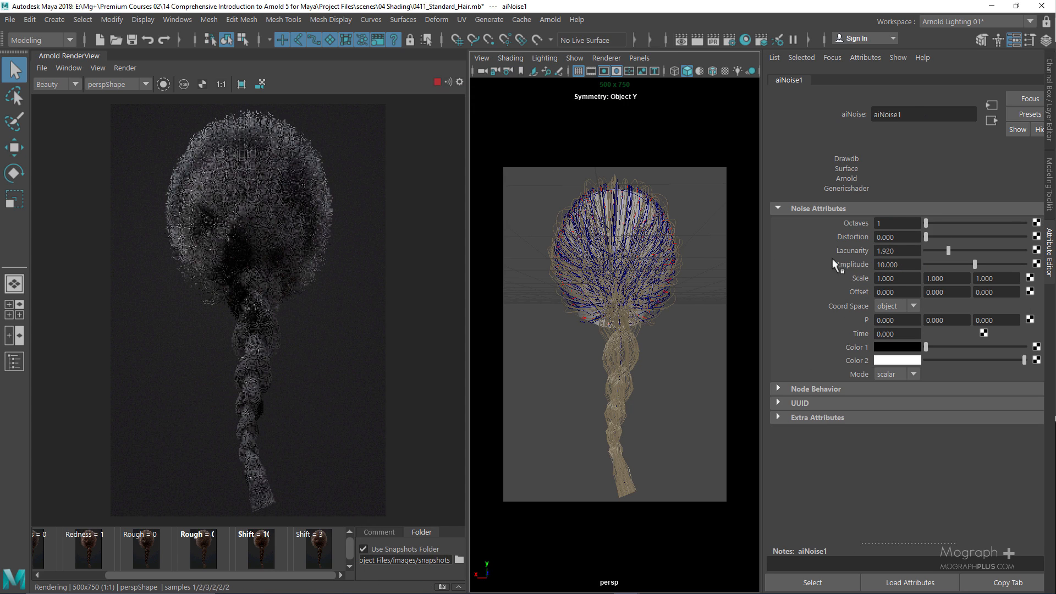
Set the aiNoise Scale to 2, 2, 2
click(887, 279)
text(2)
key(Tab)
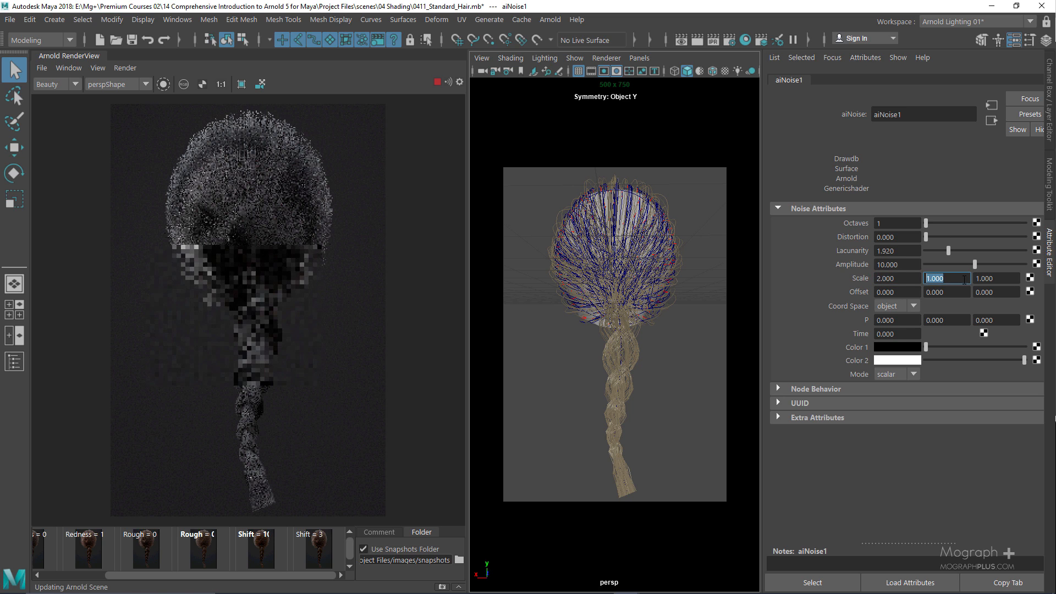
text(2)
key(Tab)
text(2)
key(Return)
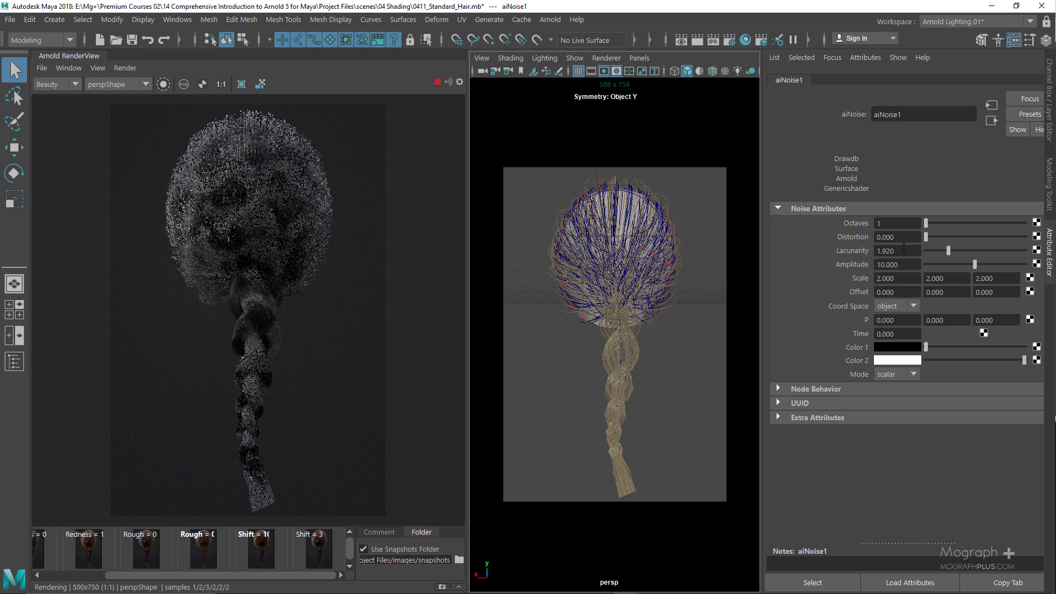
Lower the noise Amplitude to 5, then settle on 3
click(899, 264)
text(5)
key(Return)
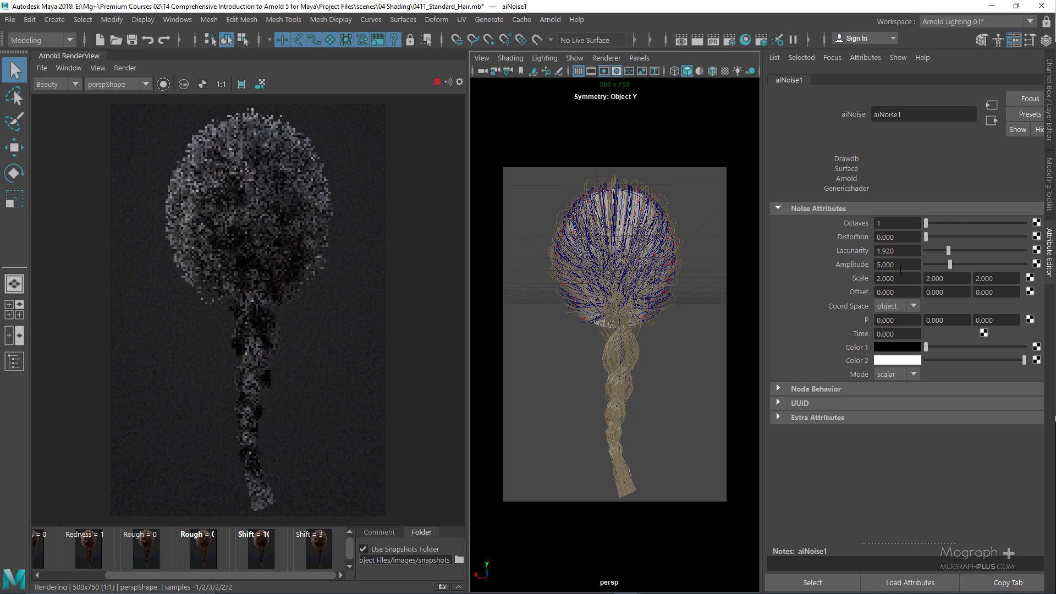
double_click(897, 265)
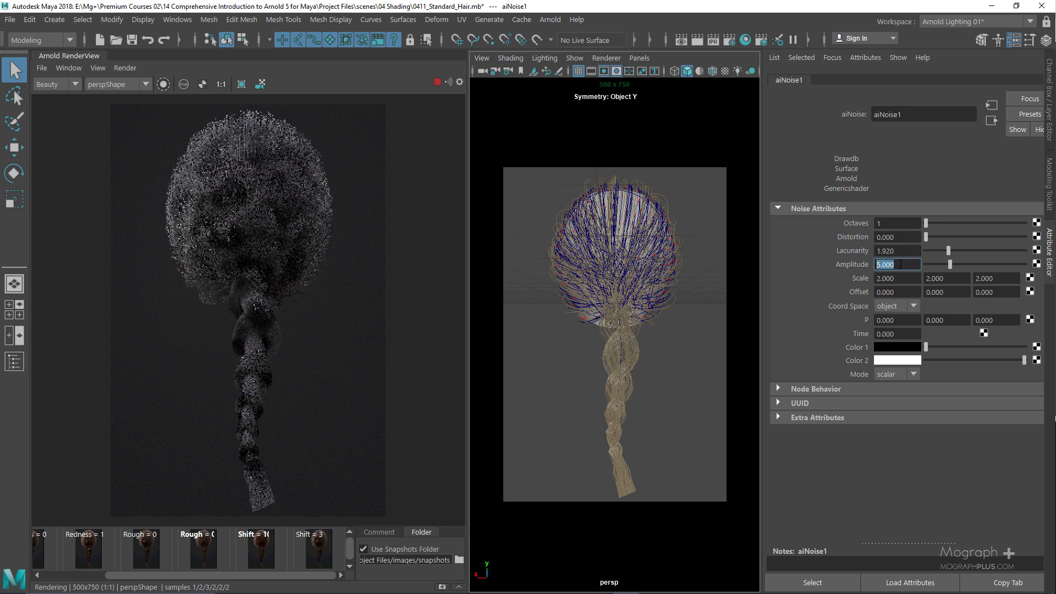
text(3)
key(Return)
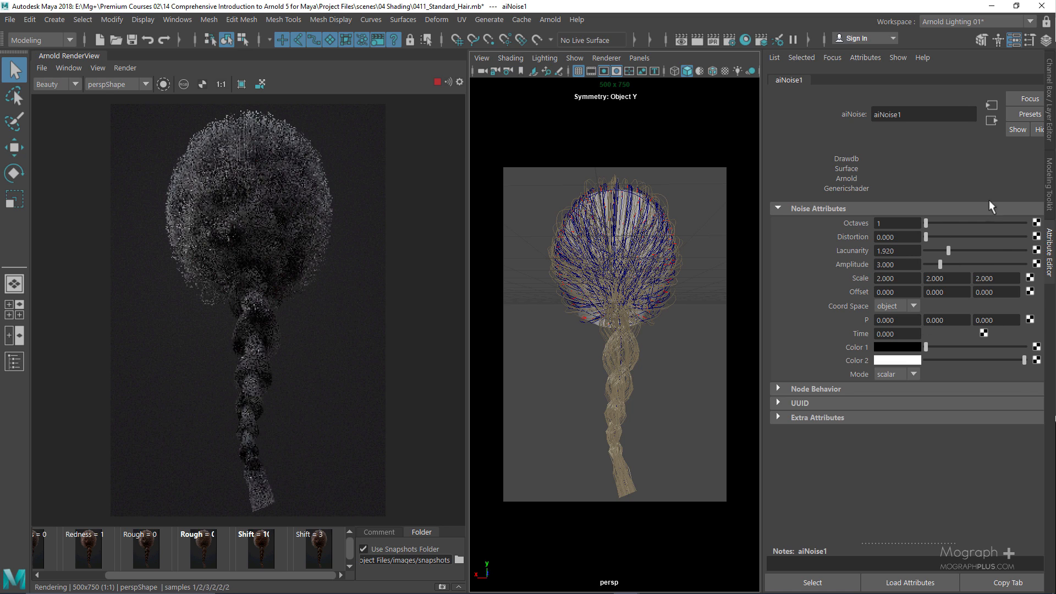
click(992, 121)
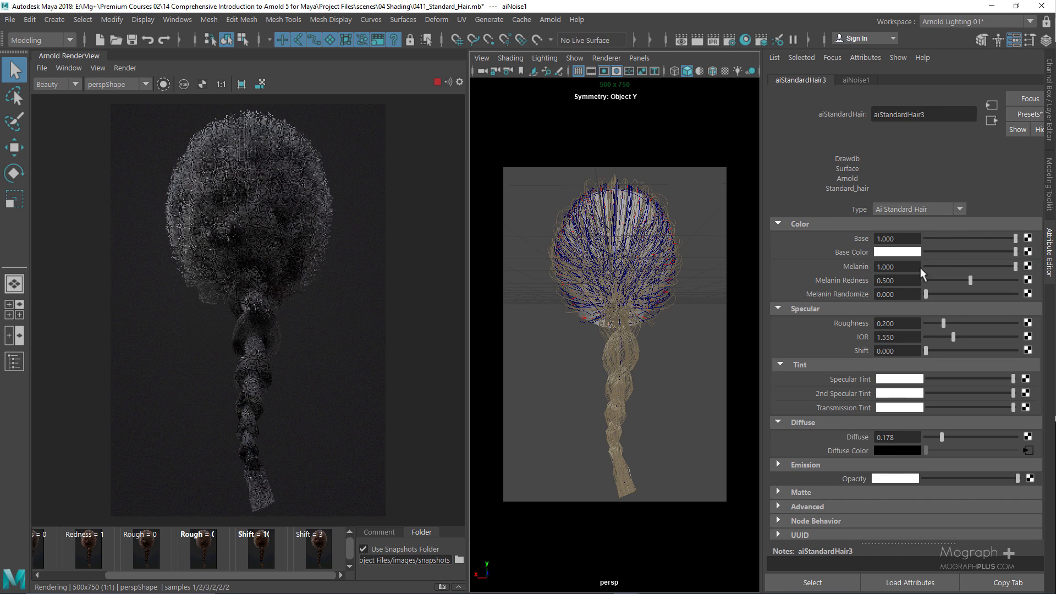
double_click(893, 438)
text(0.)
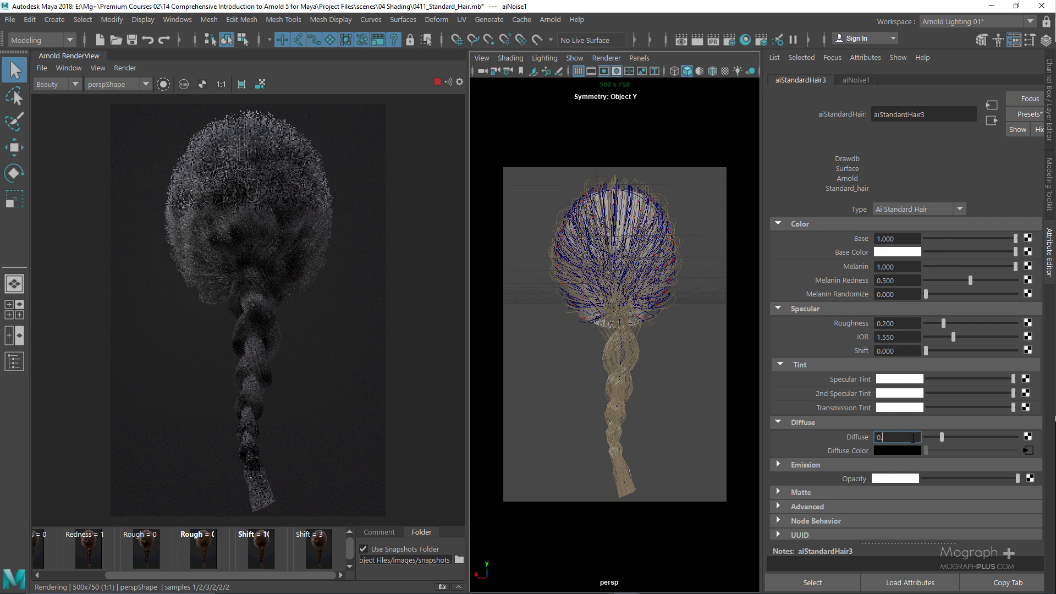
text(1)
key(Return)
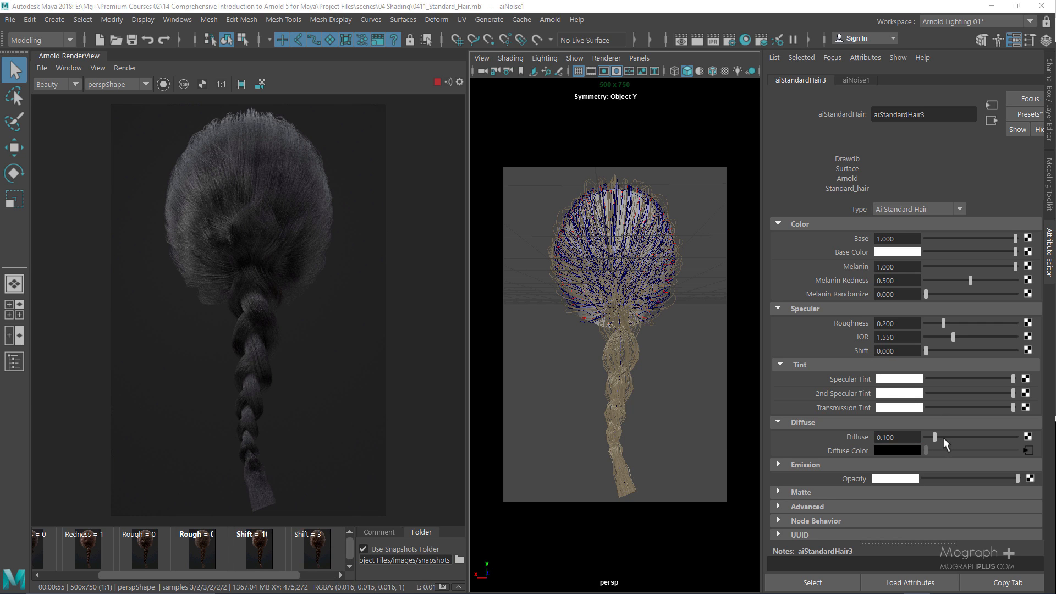
drag(935, 436, 864, 437)
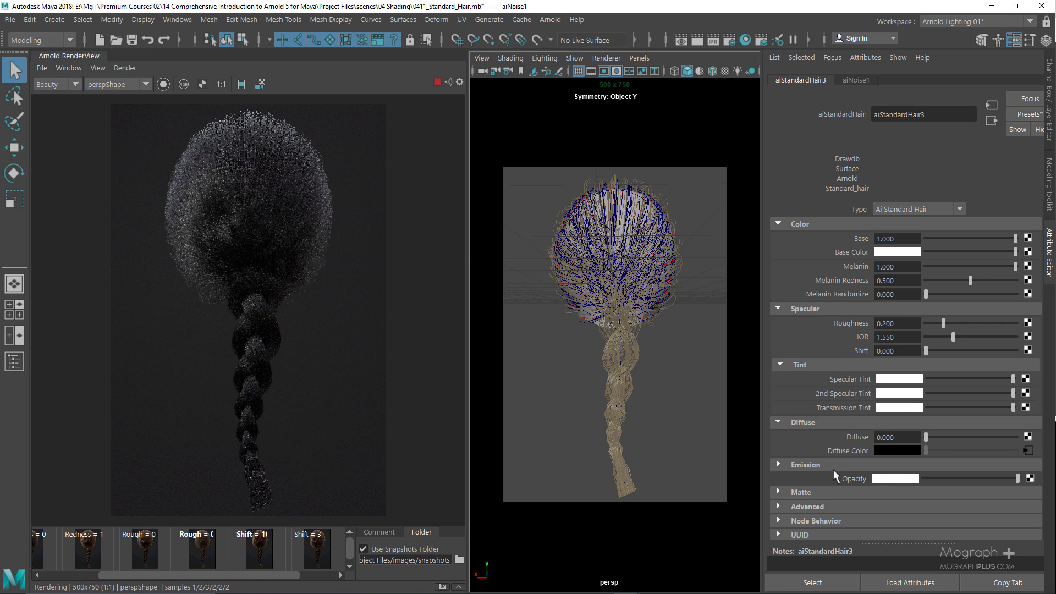
click(893, 478)
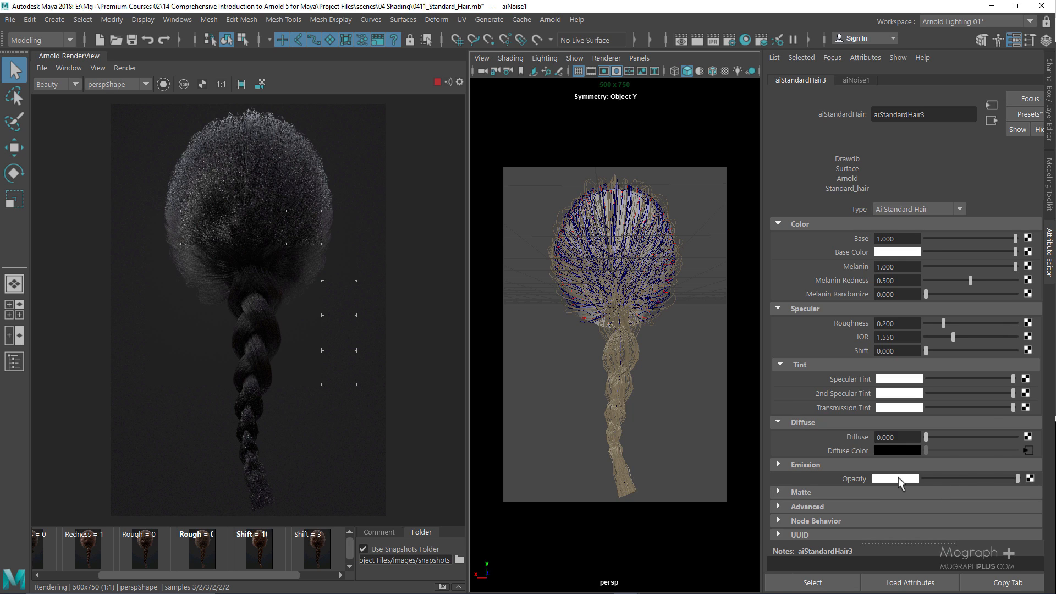
Darken the hair Opacity swatch and inspect hairSystemShape1's Arnold render options
click(895, 478)
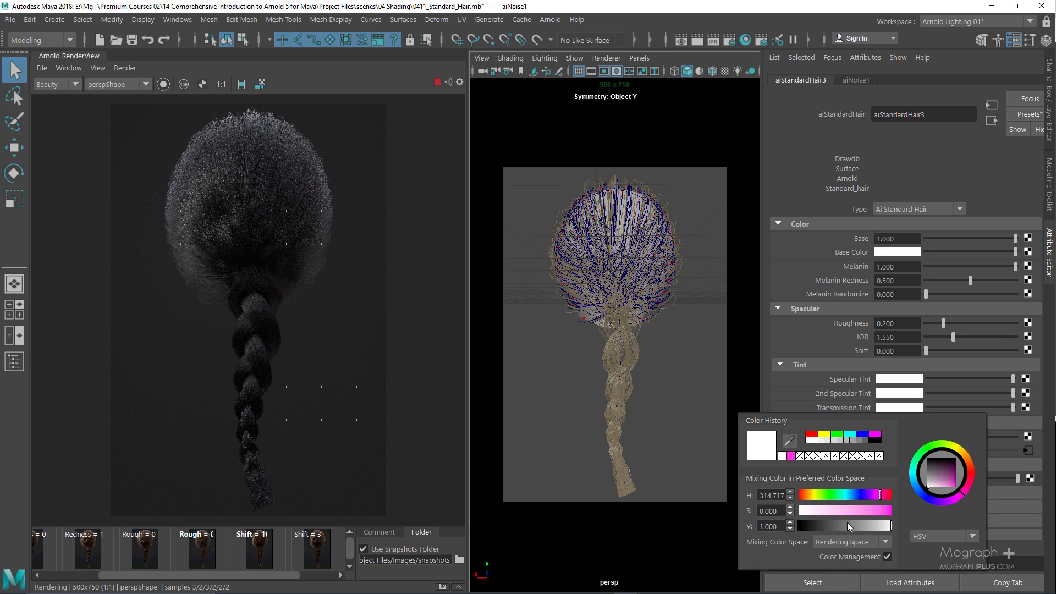
drag(853, 526, 877, 527)
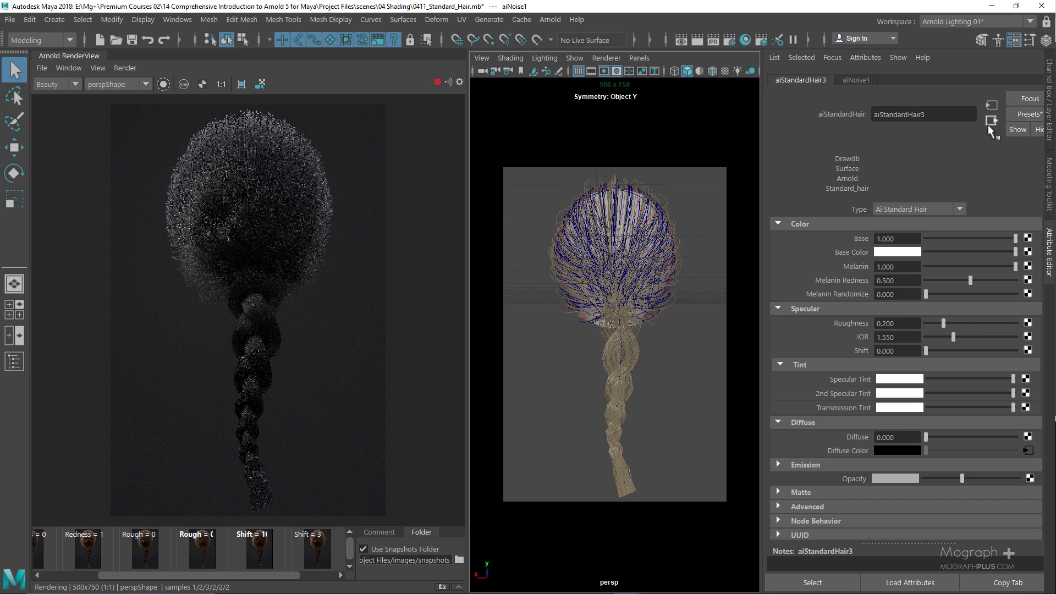
click(618, 365)
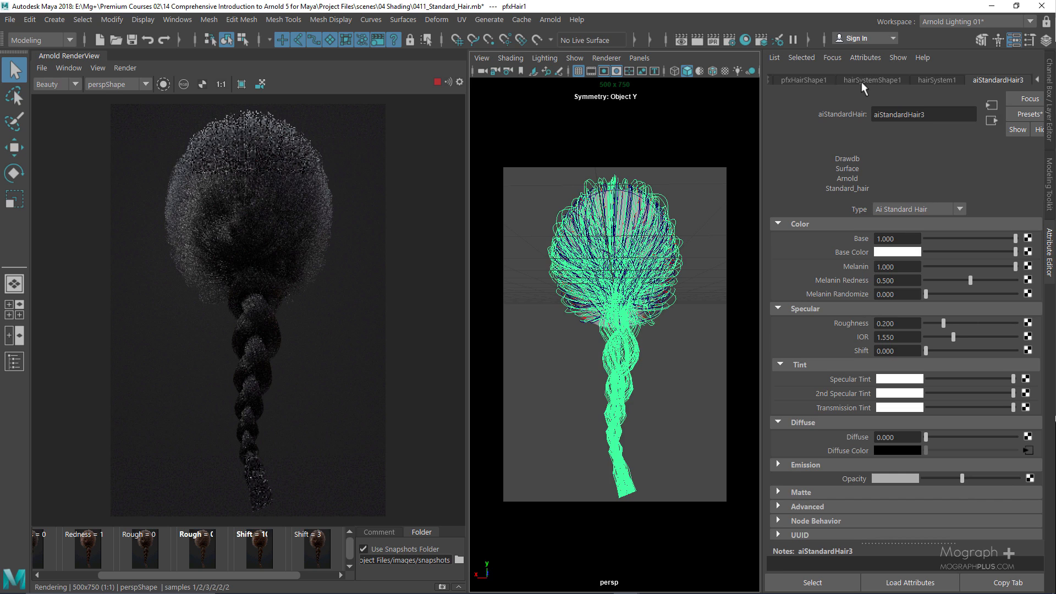
click(861, 81)
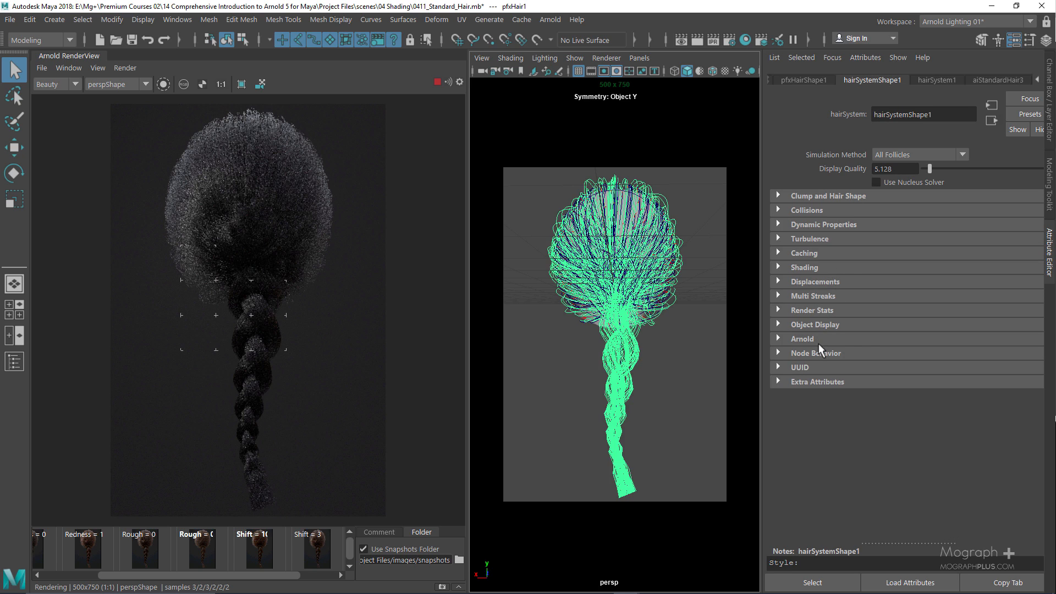
click(865, 341)
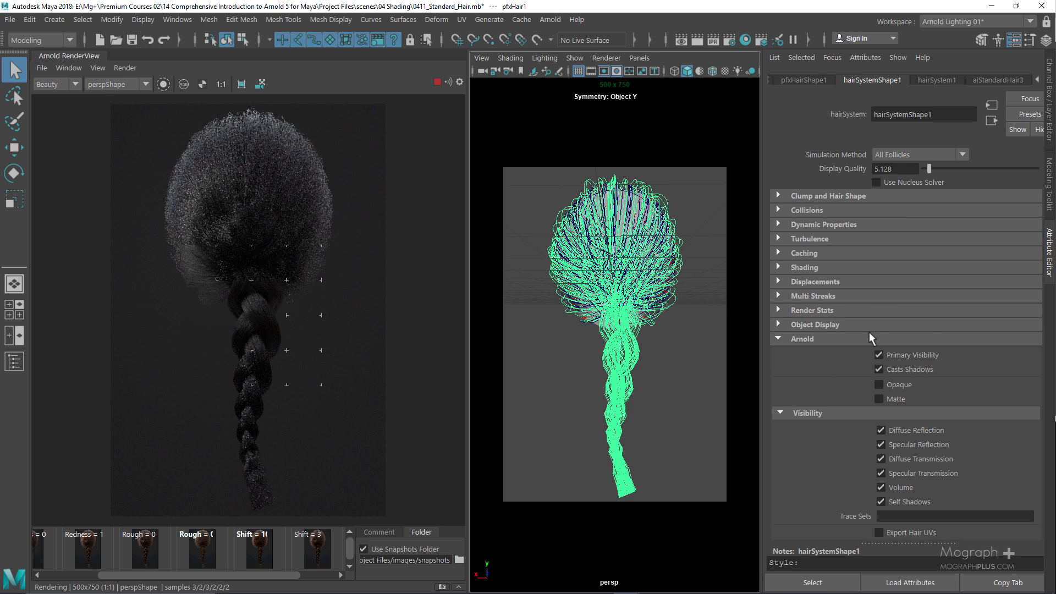
On aiStandardHair3, restore Opacity to full white and expand the Emission settings
click(1003, 80)
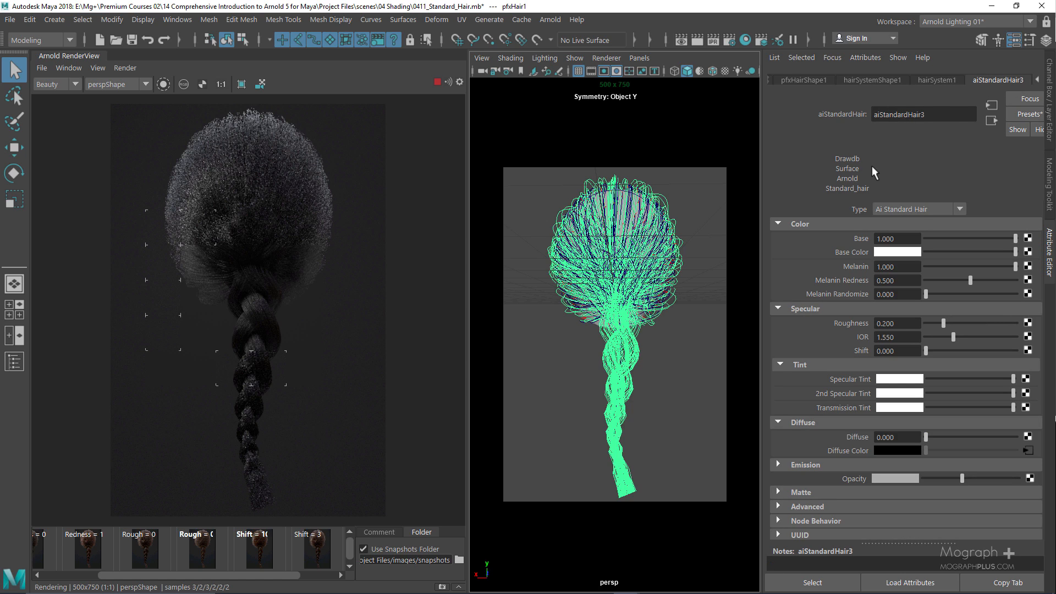
drag(962, 479, 930, 477)
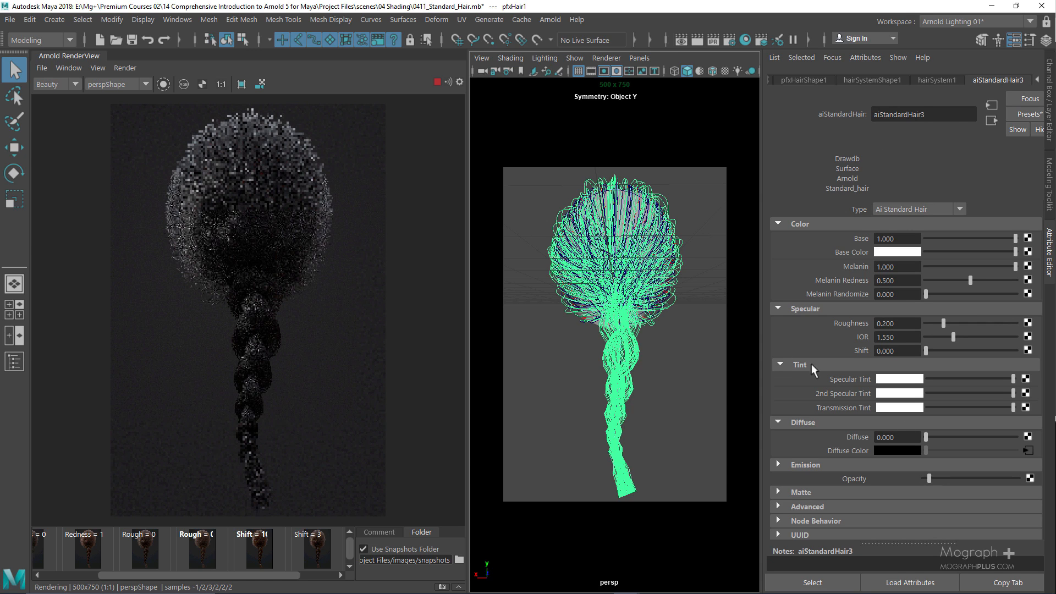
click(1017, 478)
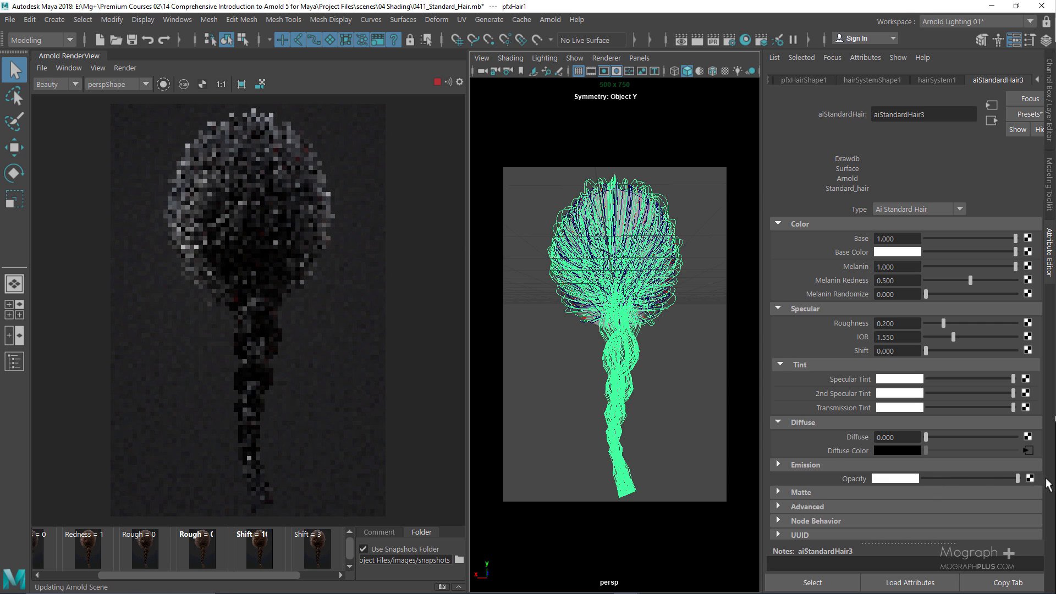
click(826, 461)
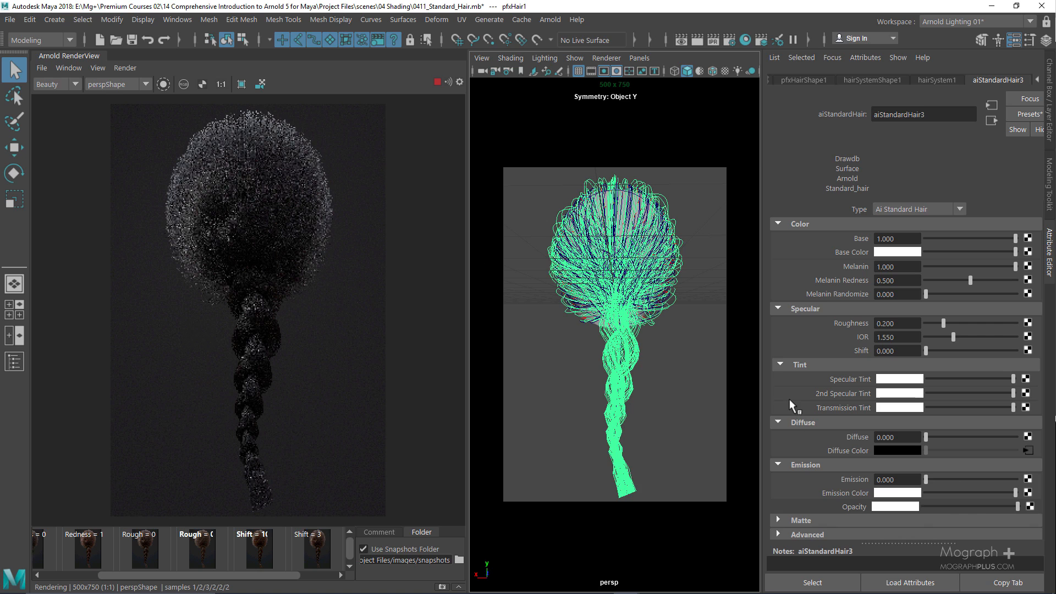
Test an Emission of about 0.724, step it back down to 0, and collapse Emission
click(982, 477)
key(ctrl+z)
click(992, 478)
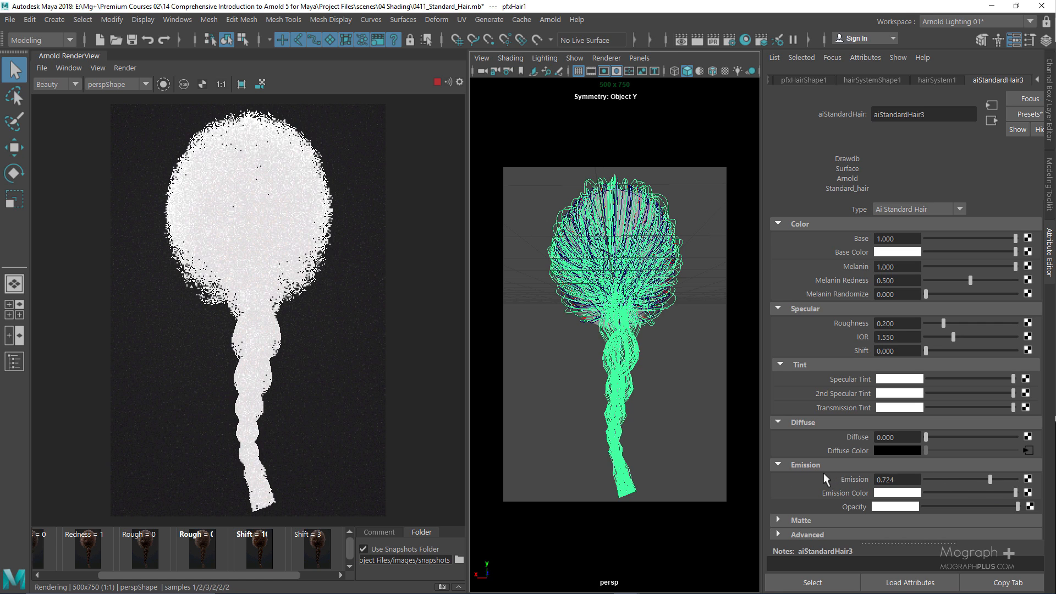
click(963, 478)
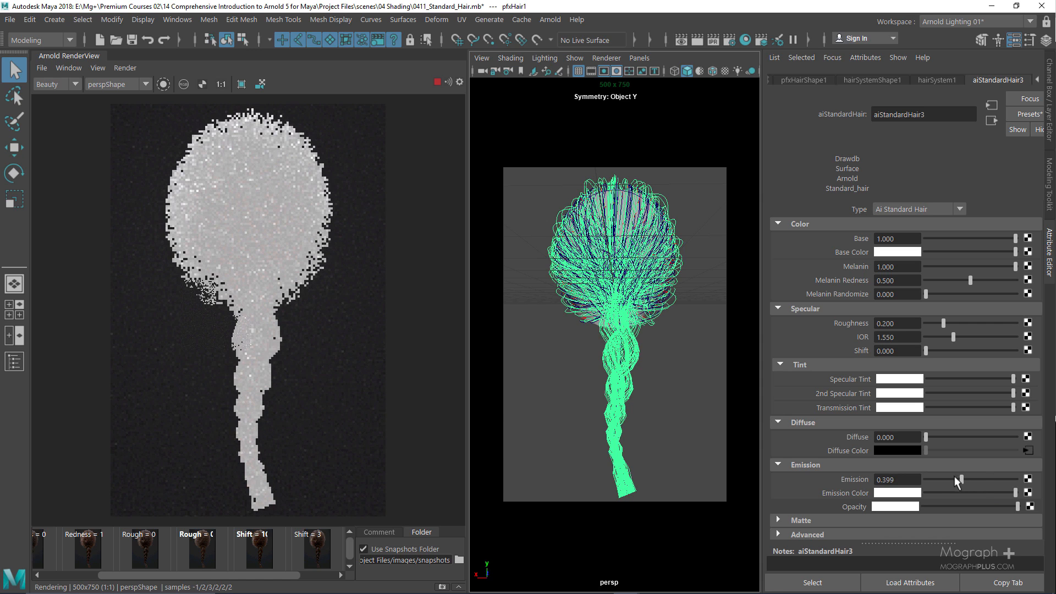
drag(955, 477, 939, 477)
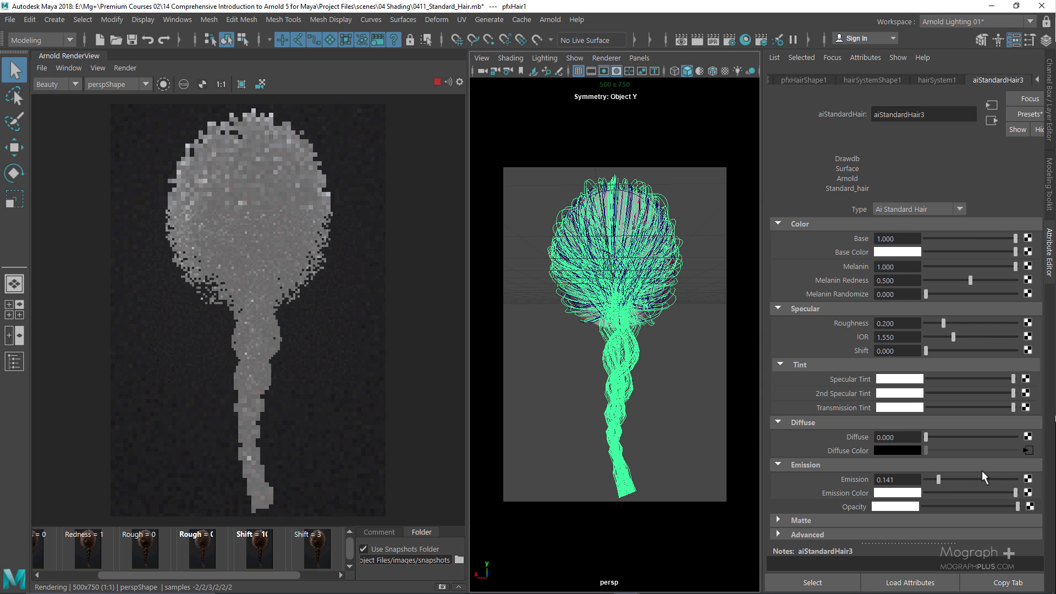
click(931, 478)
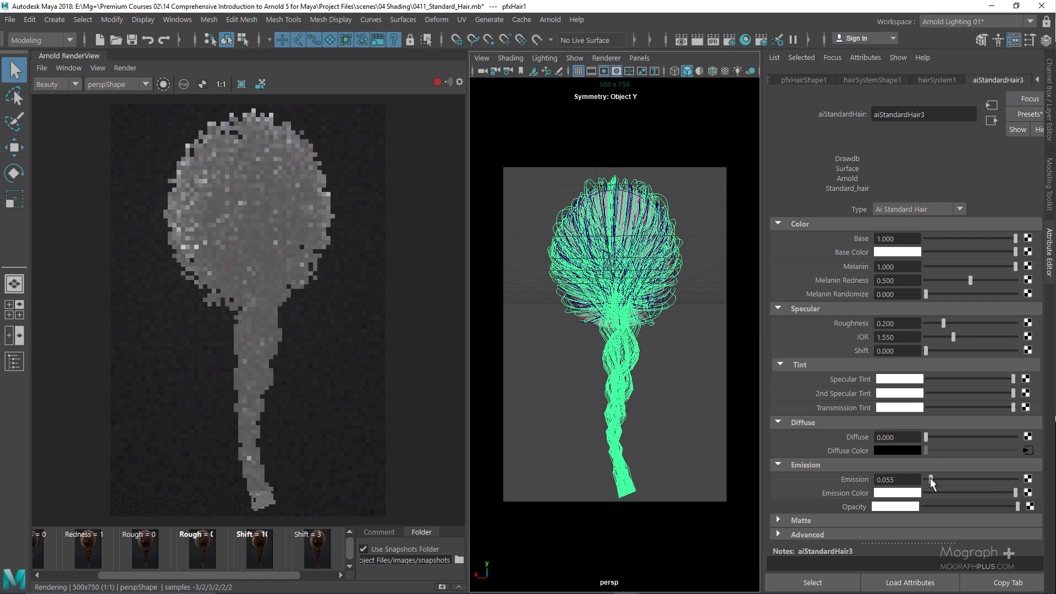
drag(931, 479, 834, 478)
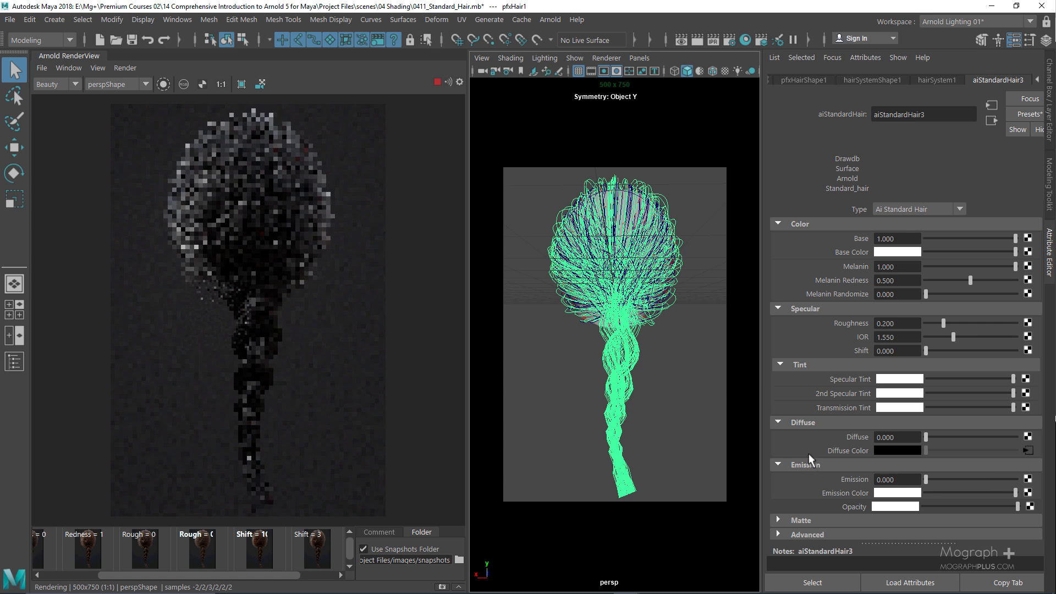
click(804, 467)
scroll(796, 380, down, 2)
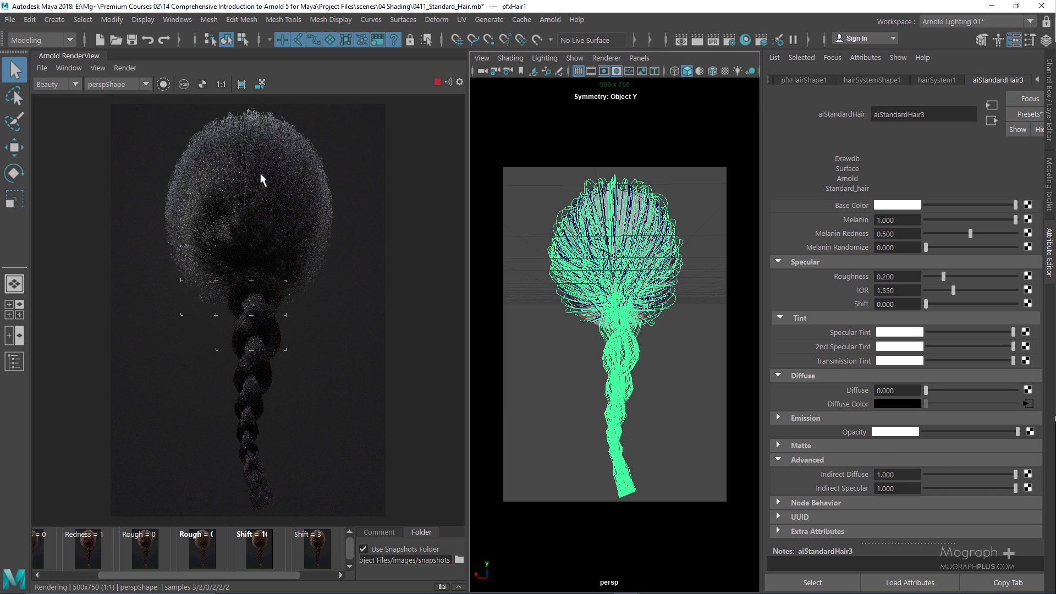
drag(958, 487, 893, 485)
drag(965, 487, 1019, 486)
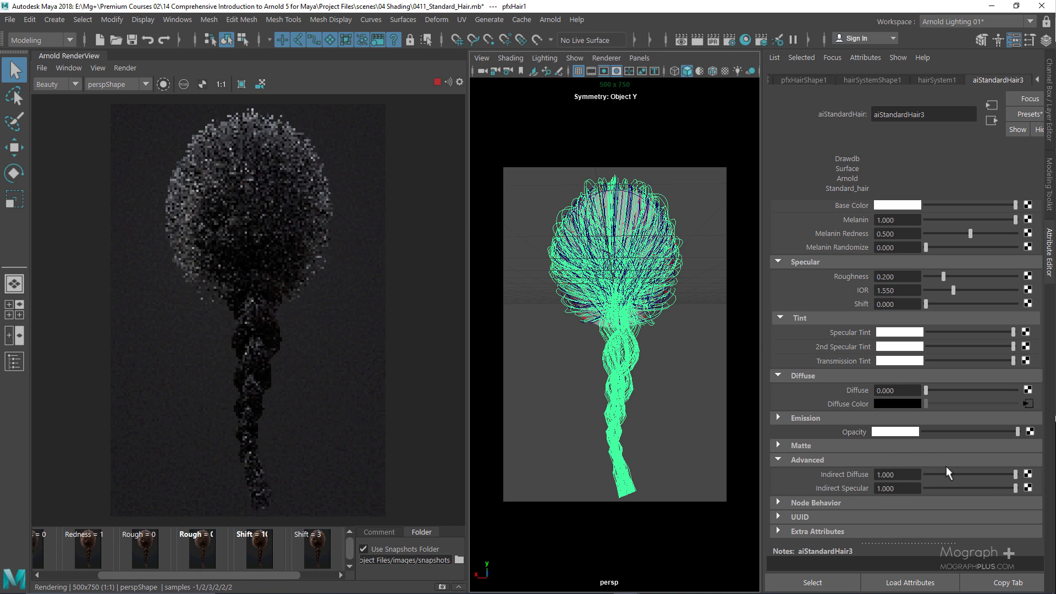
drag(929, 473, 901, 470)
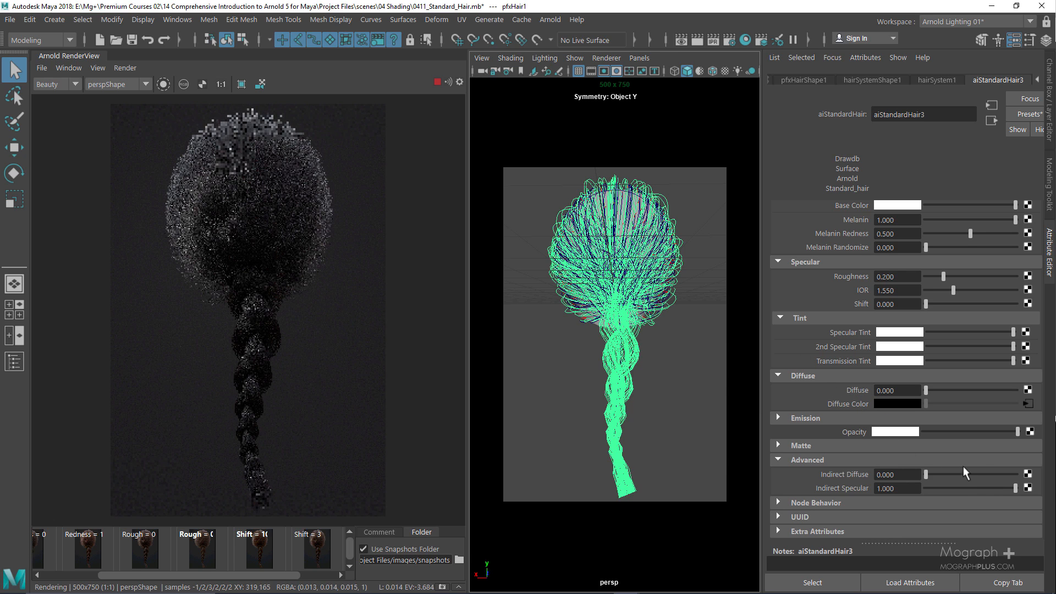
drag(991, 473, 1018, 474)
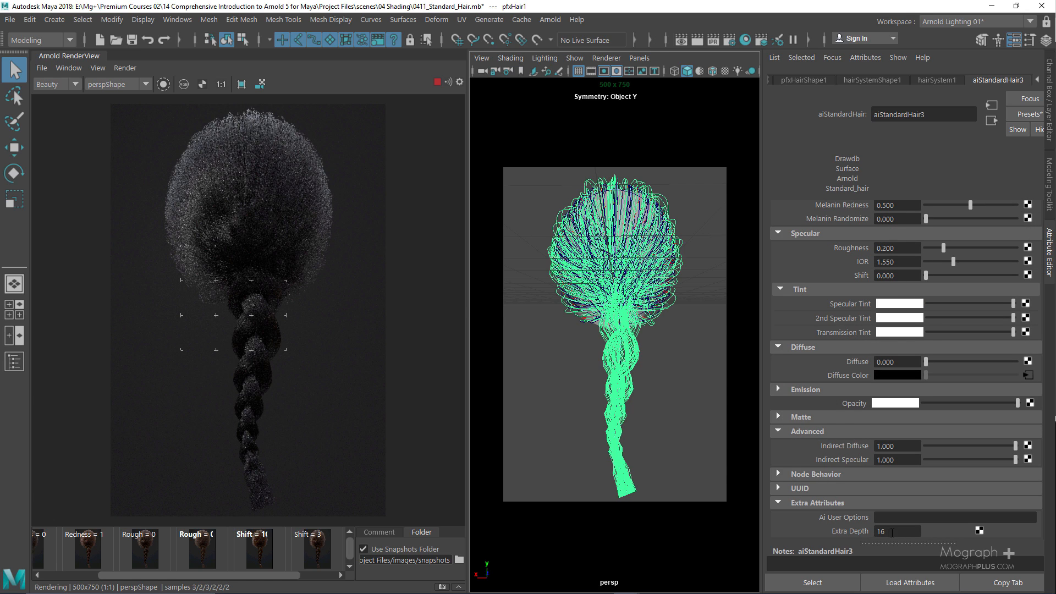
scroll(807, 275, up, 3)
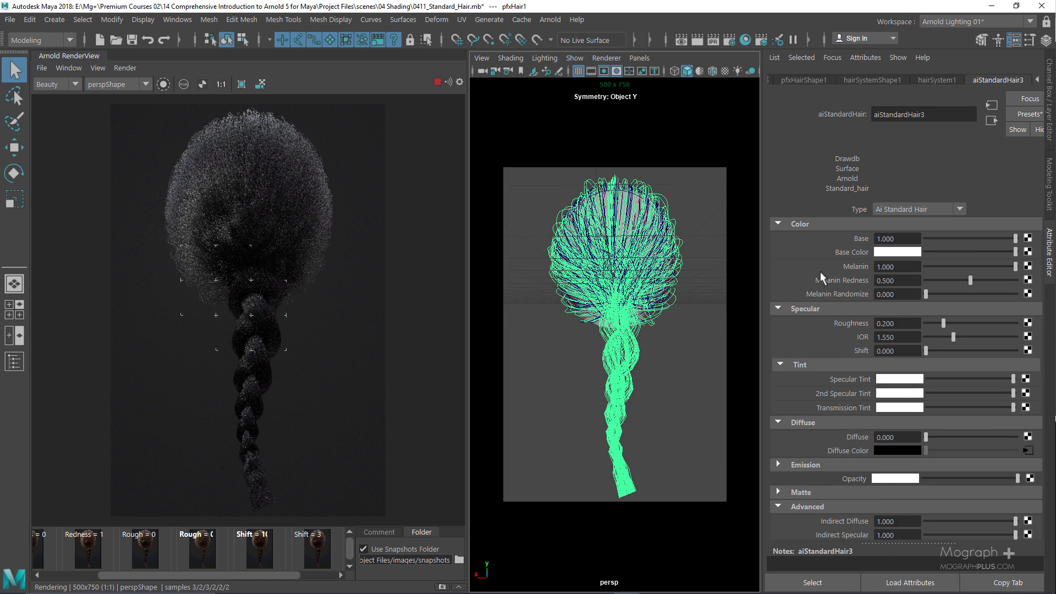
Change the hair shader's Melanin to 0.25 for a light brown braid
drag(907, 266, 876, 269)
text(.25)
key(Return)
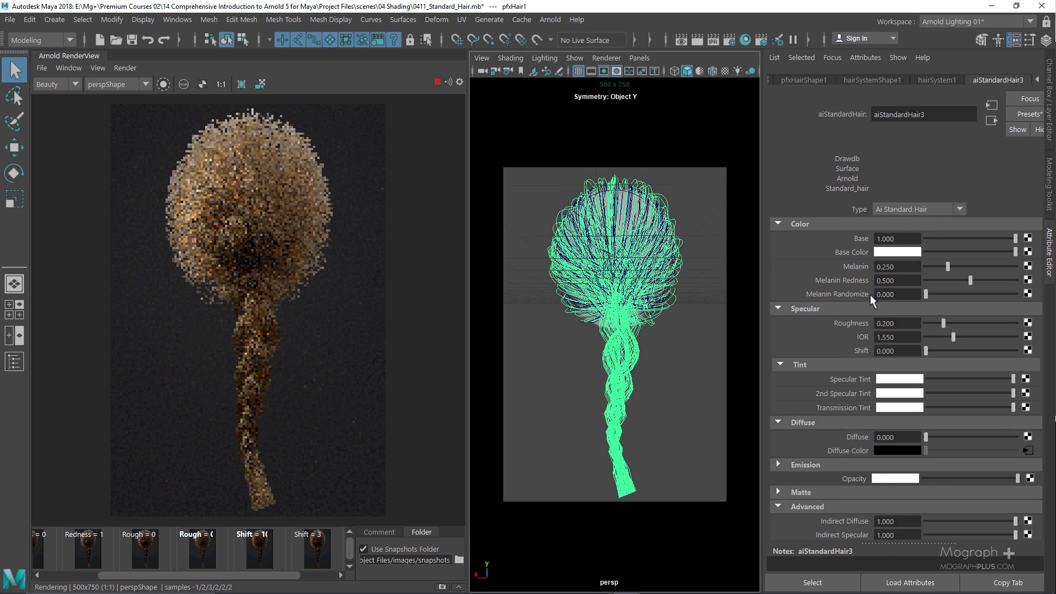
scroll(811, 295, down, 3)
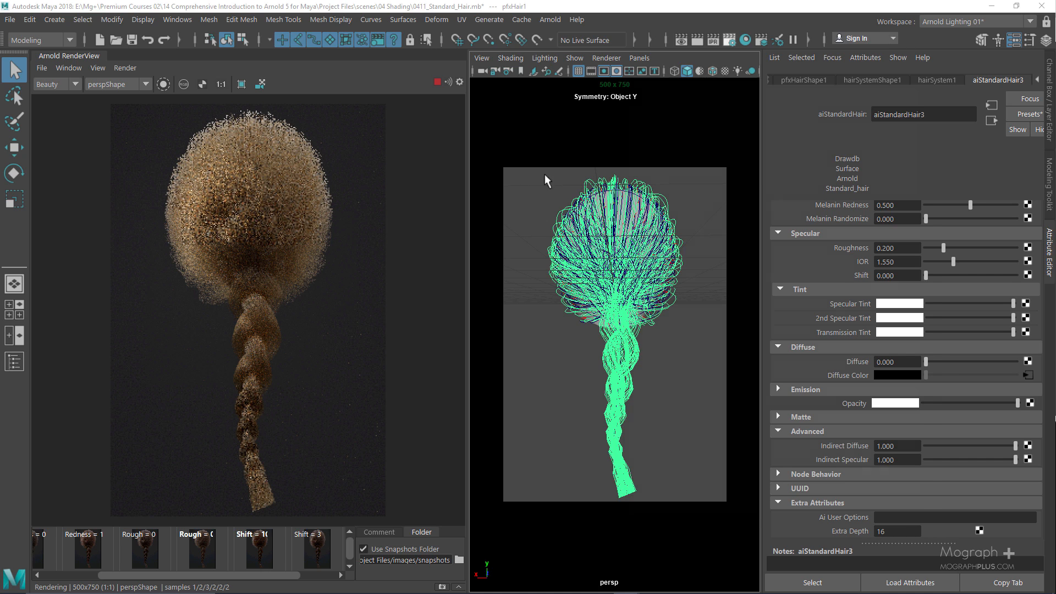
click(692, 147)
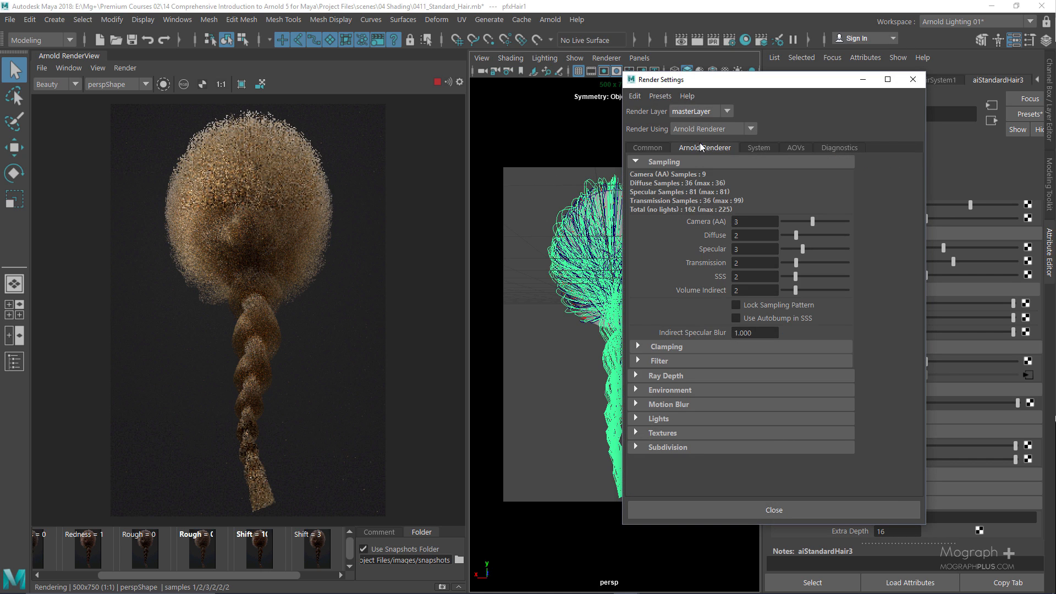
click(688, 376)
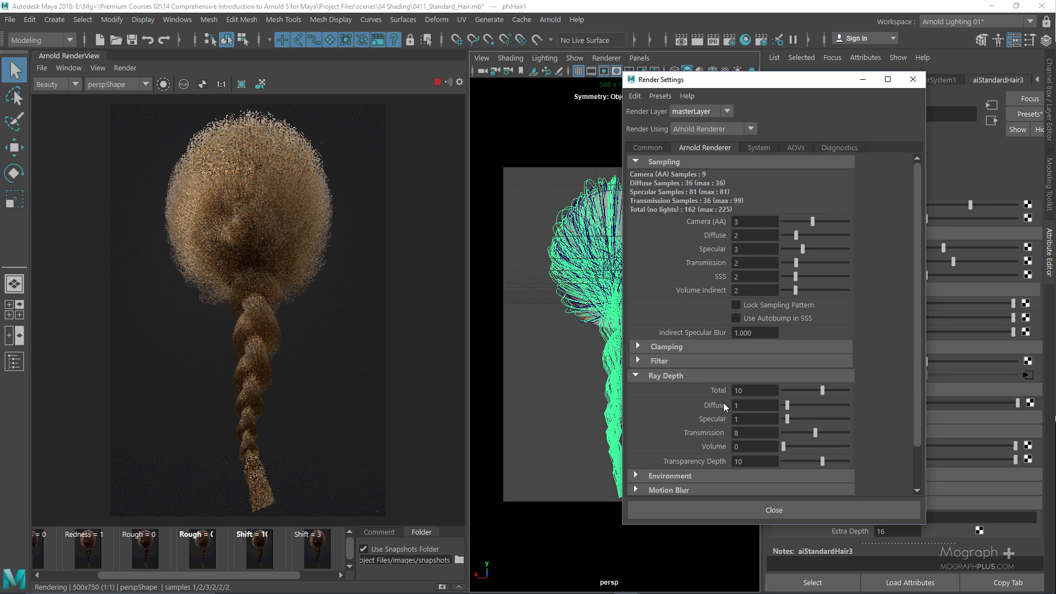
click(913, 79)
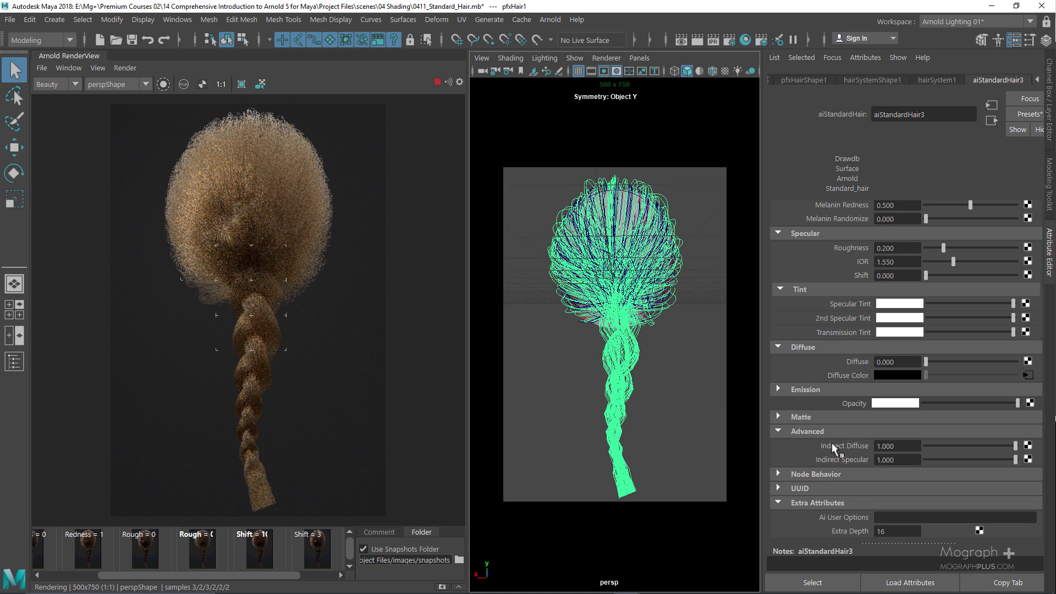
click(887, 530)
key(Return)
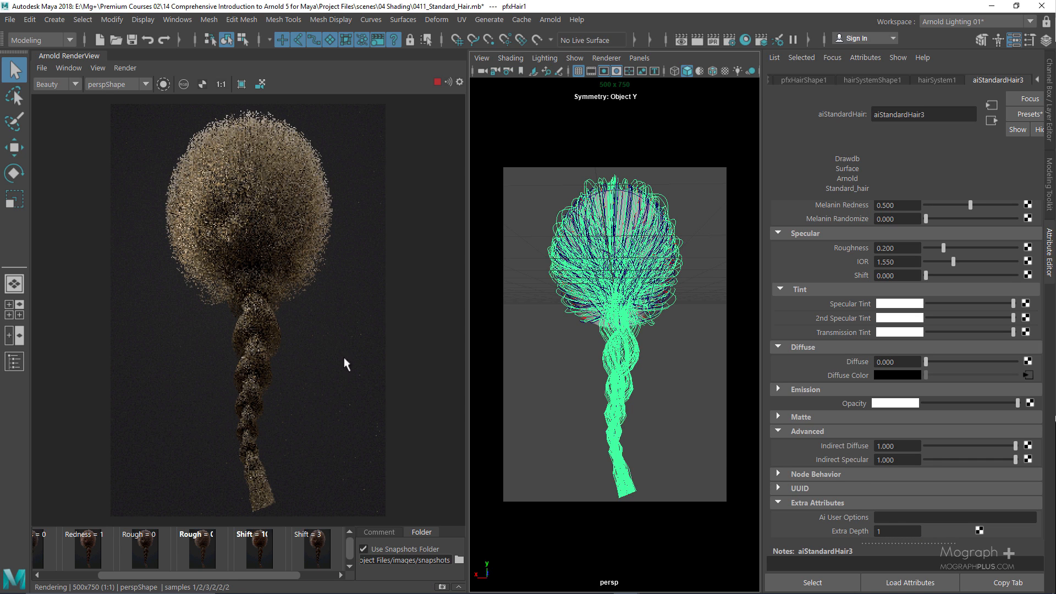
click(892, 531)
text(6)
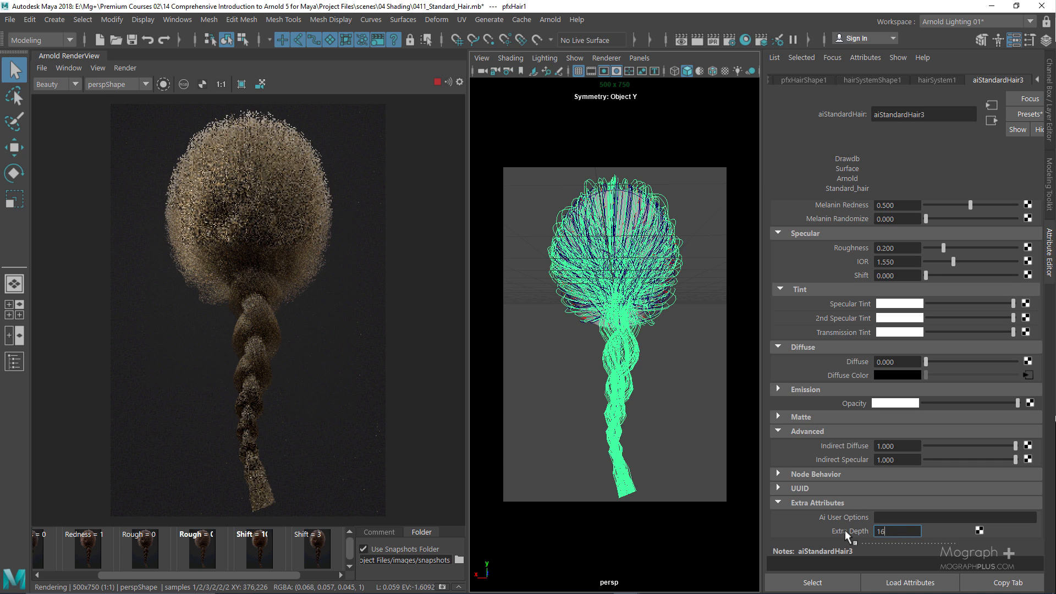
key(Return)
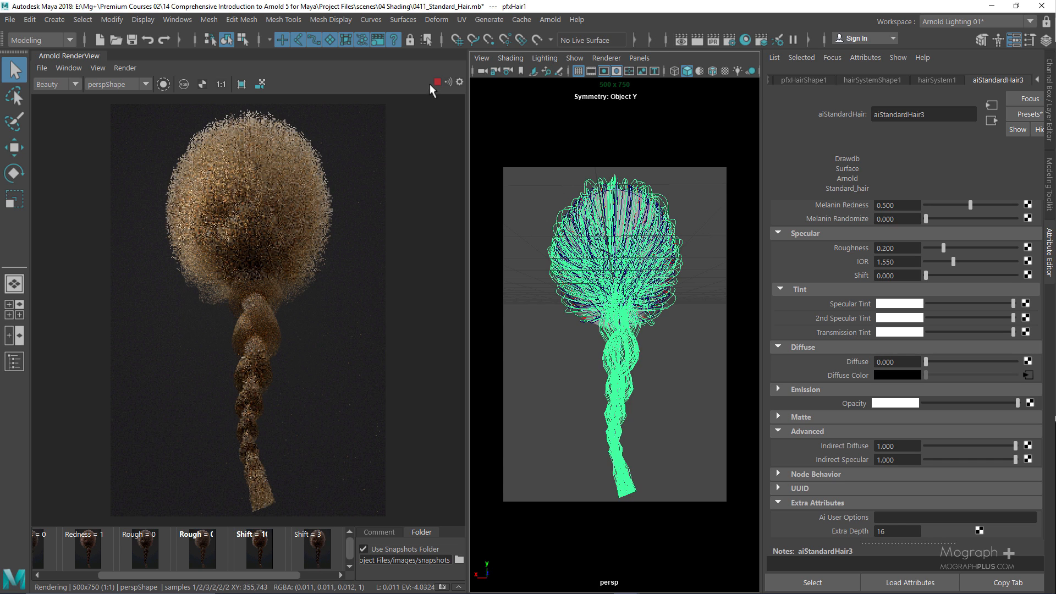
Show the Shift 3 snapshot, then zoom out and pan to frame the whole braid
click(311, 539)
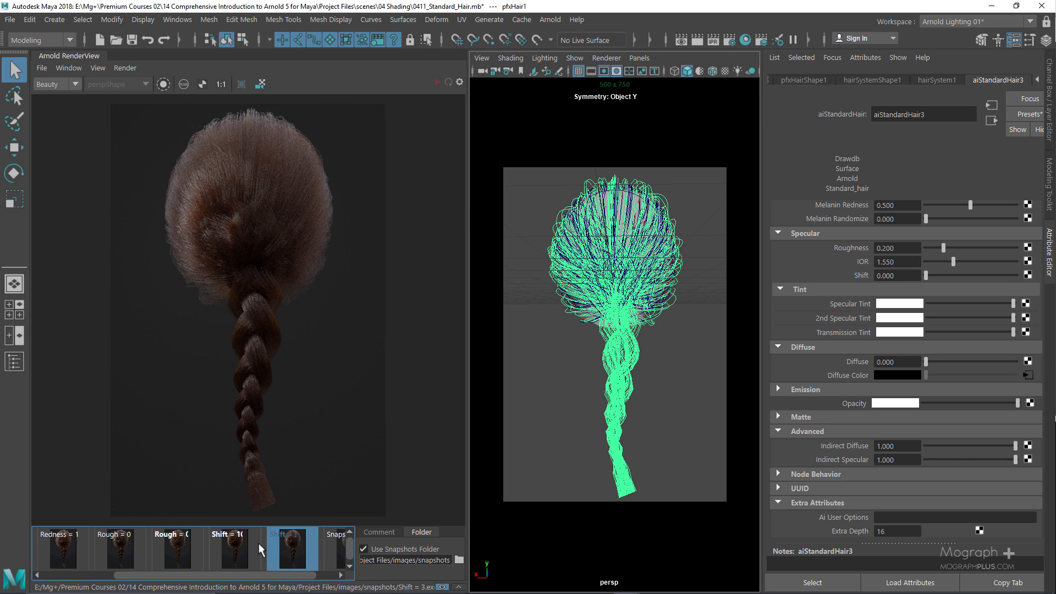
scroll(251, 365, up, 3)
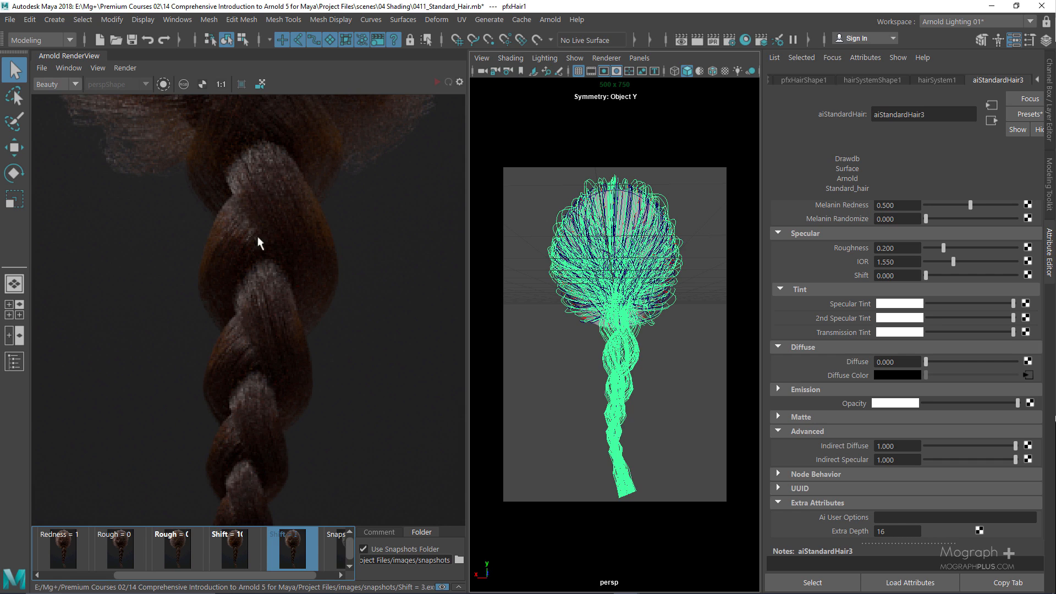
scroll(290, 230, down, 2)
scroll(283, 265, down, 2)
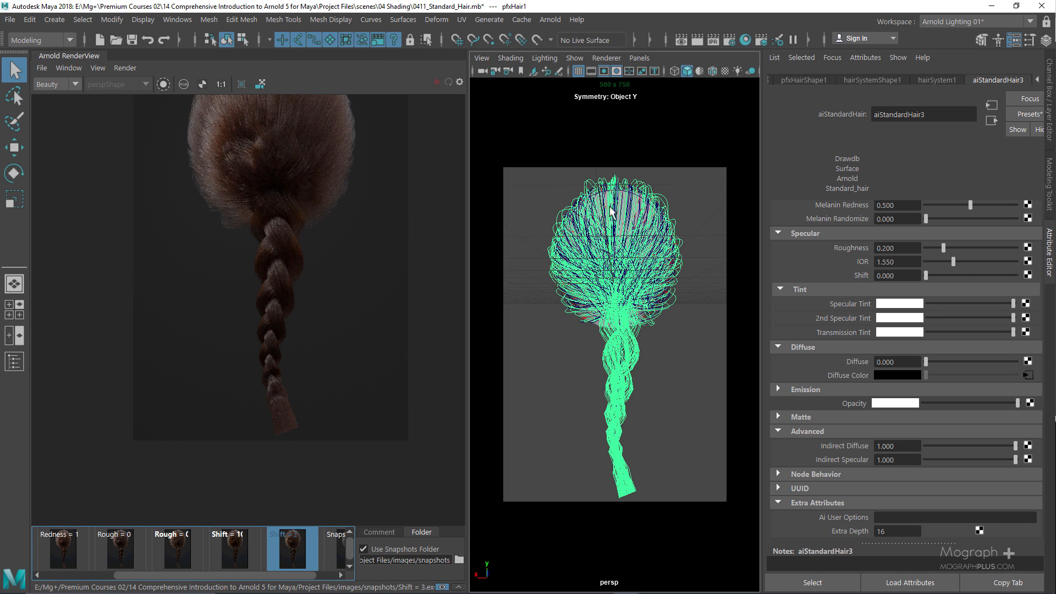
middle_drag(303, 284, 285, 348)
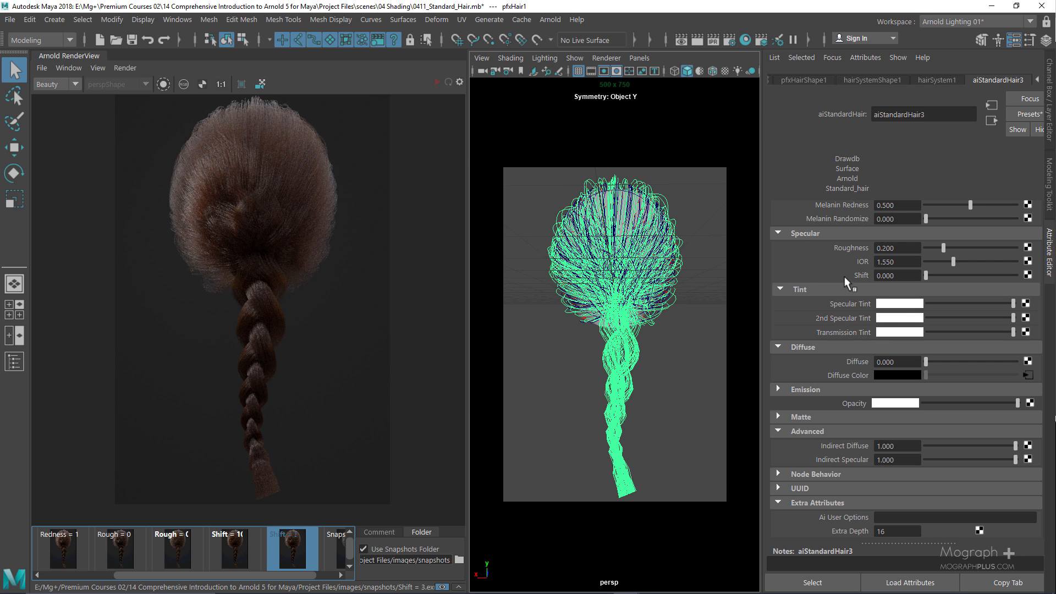
In Arnold Render Settings, set Camera (AA) samples to 5, Diffuse to 4 and Specular to 5
click(727, 43)
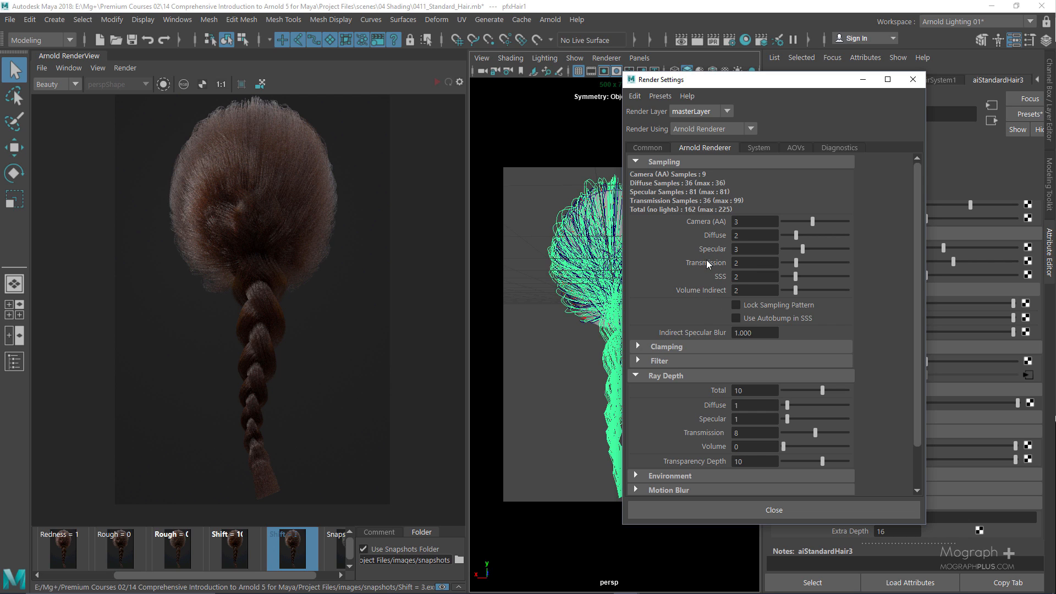
click(755, 223)
text(5)
key(Return)
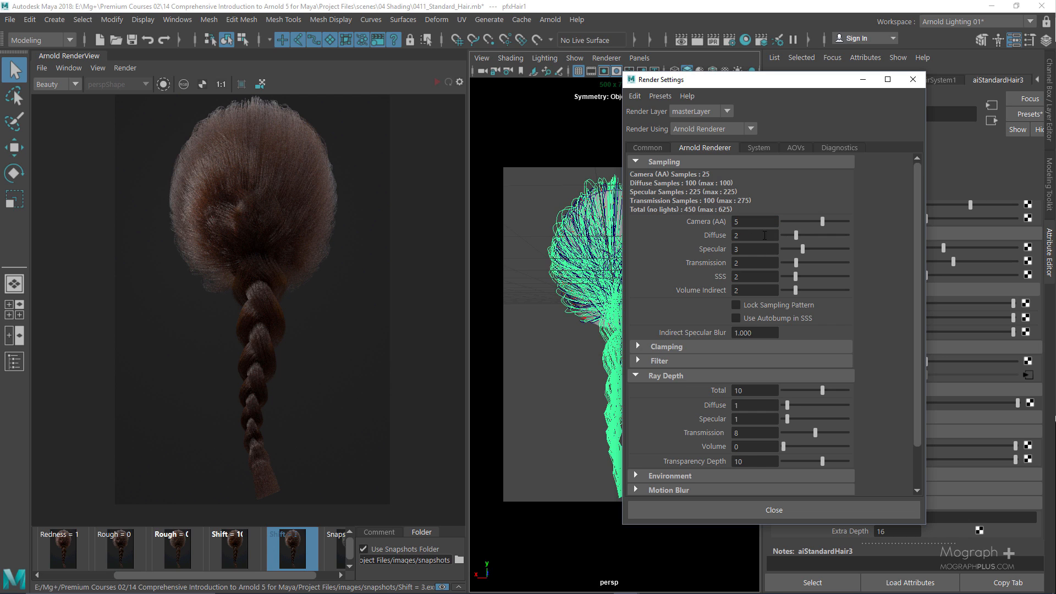
drag(762, 235, 670, 264)
text(4)
key(Return)
drag(751, 250, 719, 257)
text(5)
key(Return)
click(913, 80)
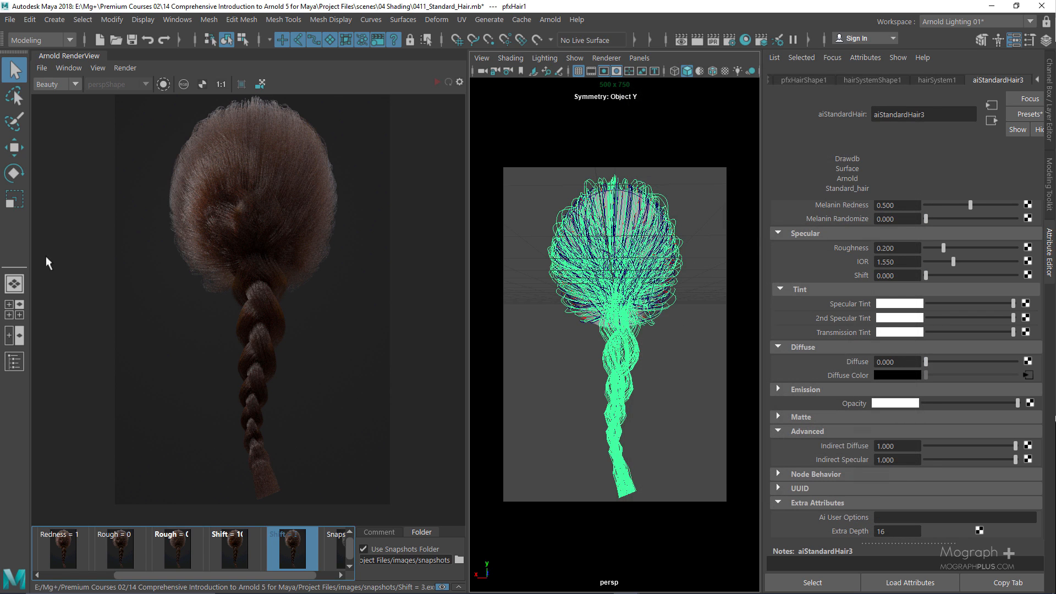
Check aiAreaLight1, 2, 3 and aiSkyDomeLight1 in the Outliner (Samples 4 each), then reselect the hair
click(14, 362)
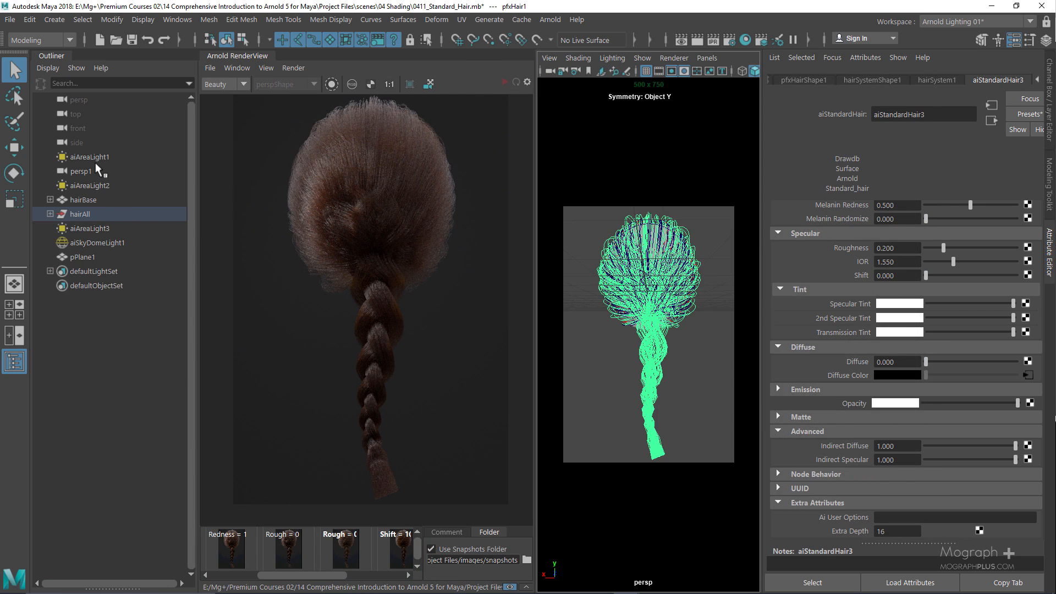
click(93, 158)
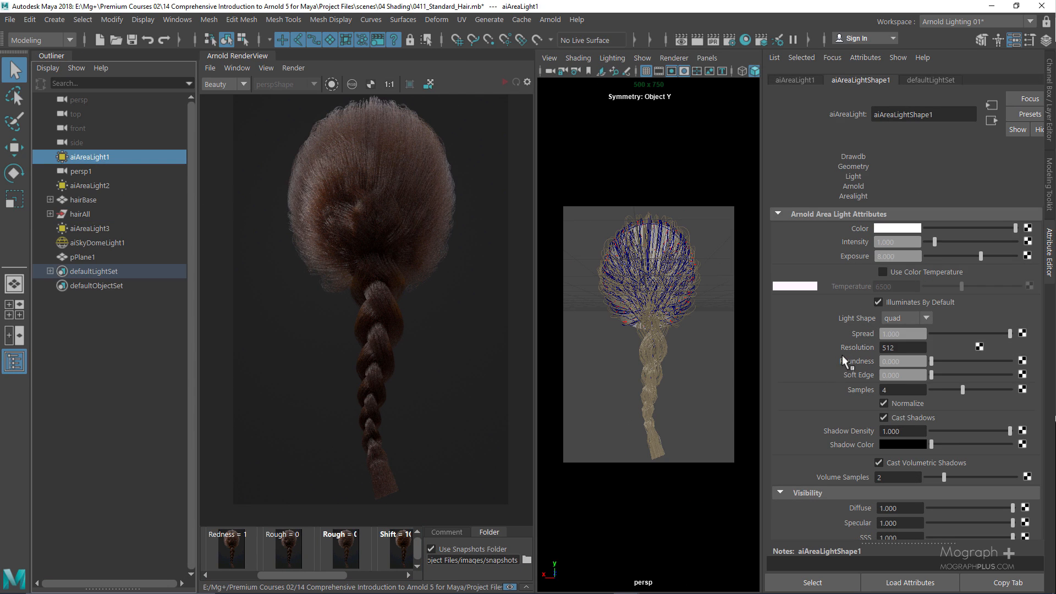
click(88, 186)
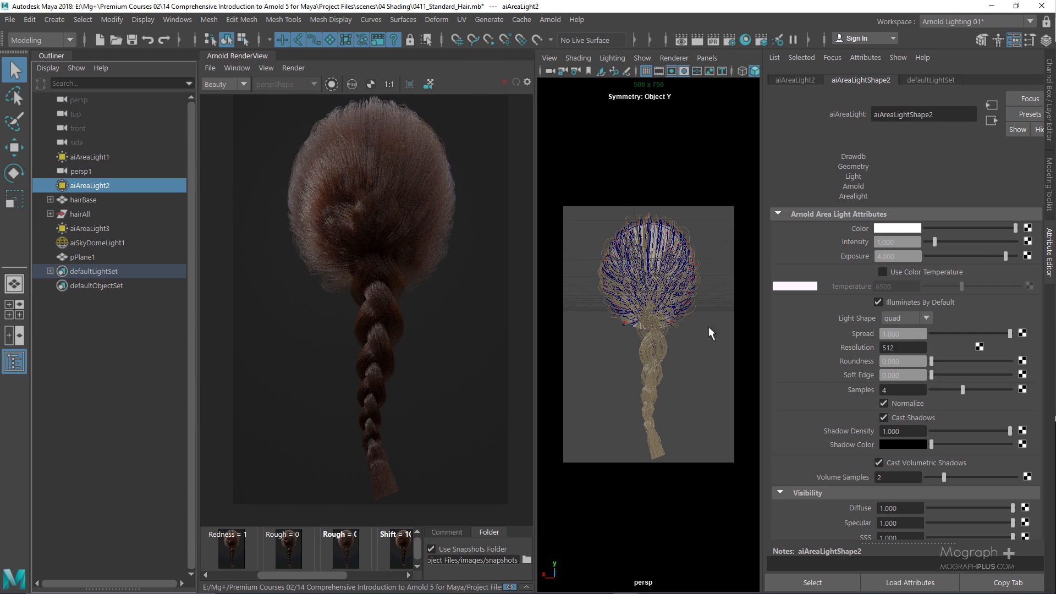
click(104, 229)
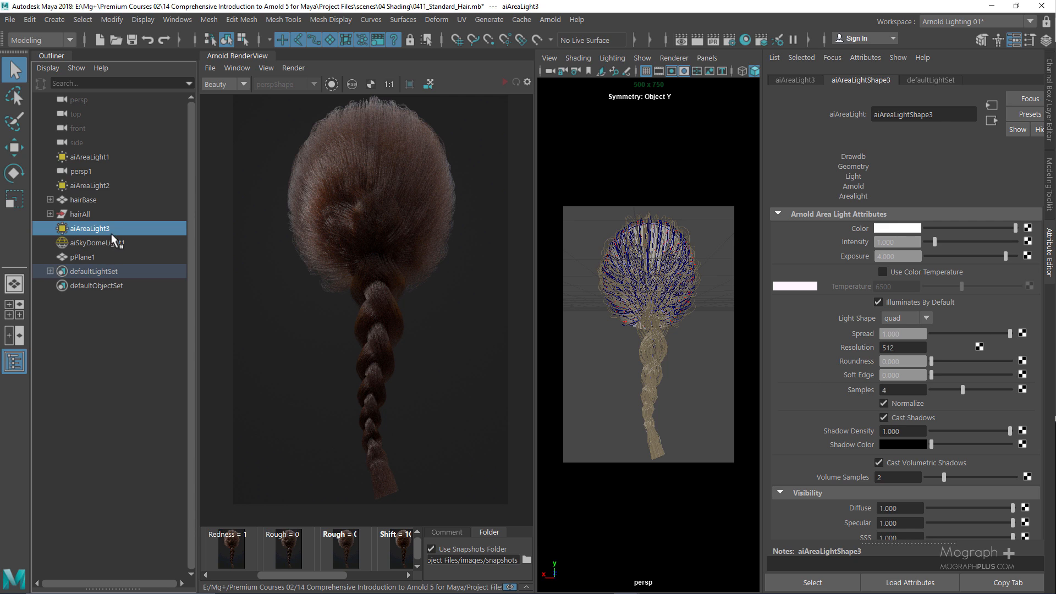
click(113, 242)
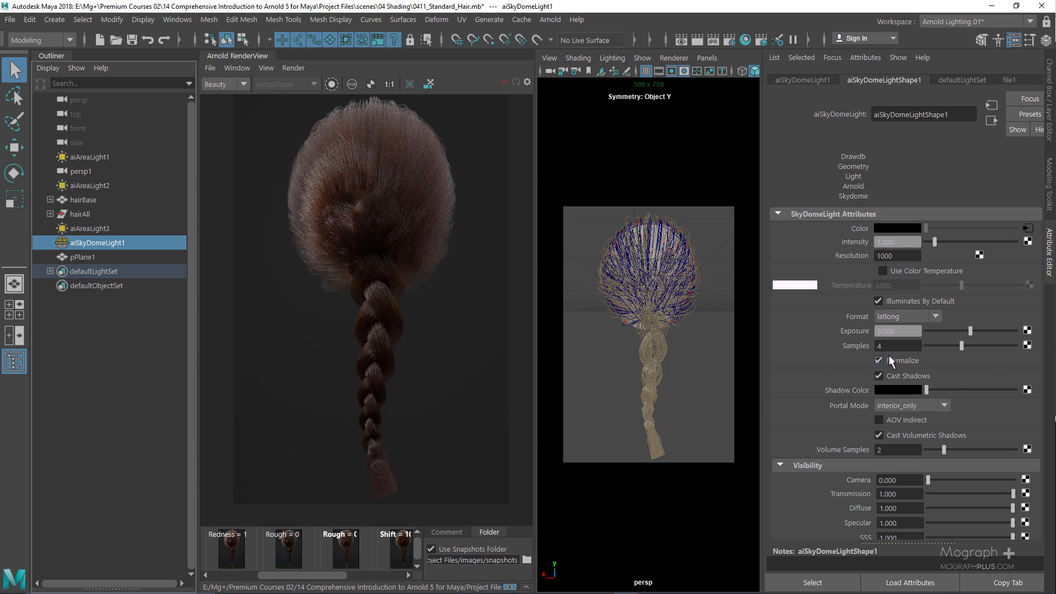
click(14, 362)
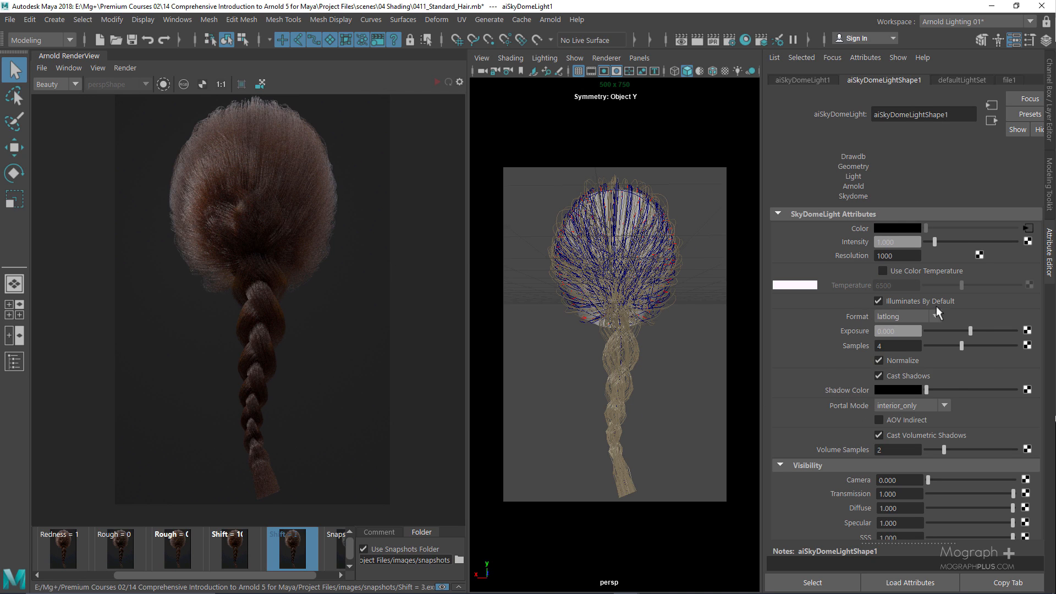
click(629, 362)
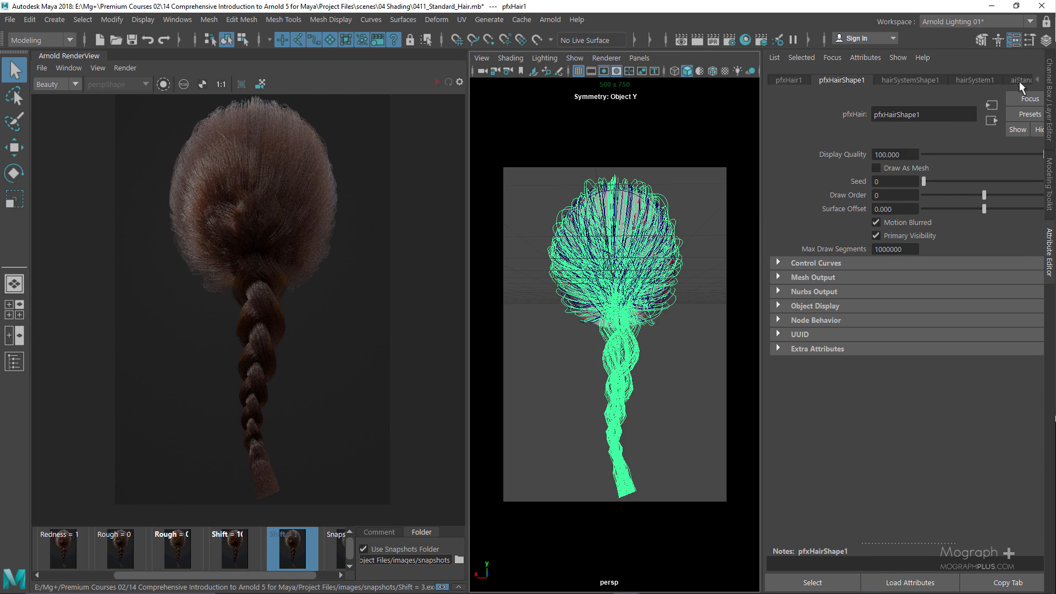
Replace aiStandardHair3's settings with the Auburn preset, giving Melanin 0.700 and Melanin Redness 1.000
click(1019, 81)
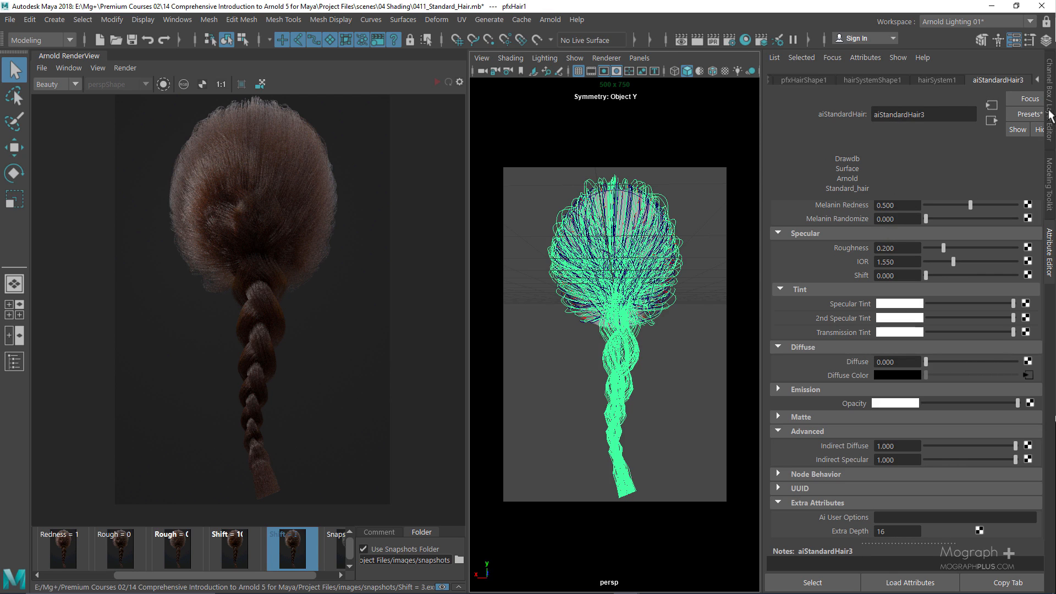
click(1026, 113)
mouse_move(983, 156)
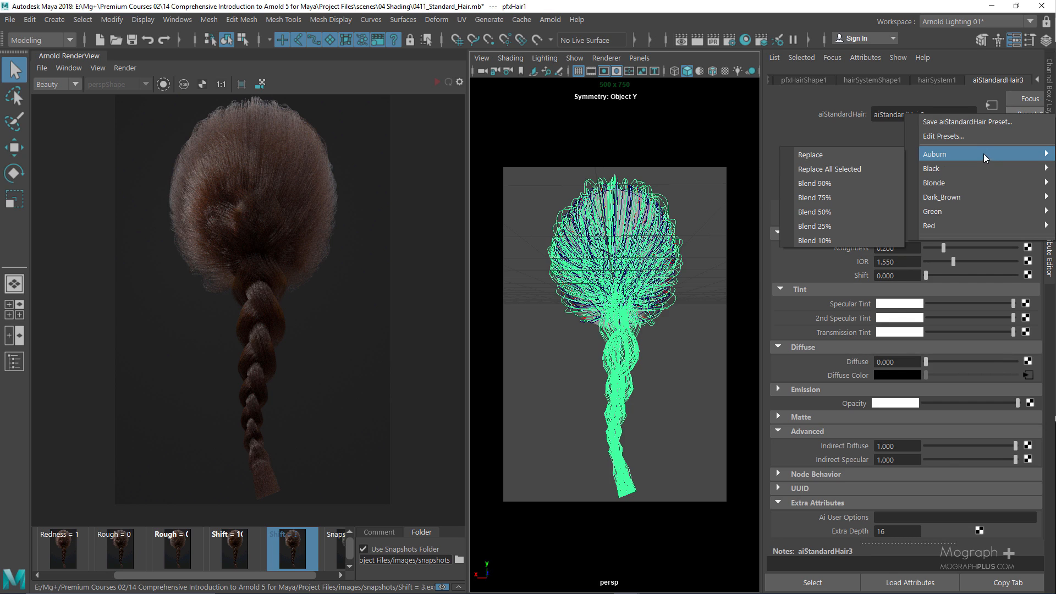
click(877, 154)
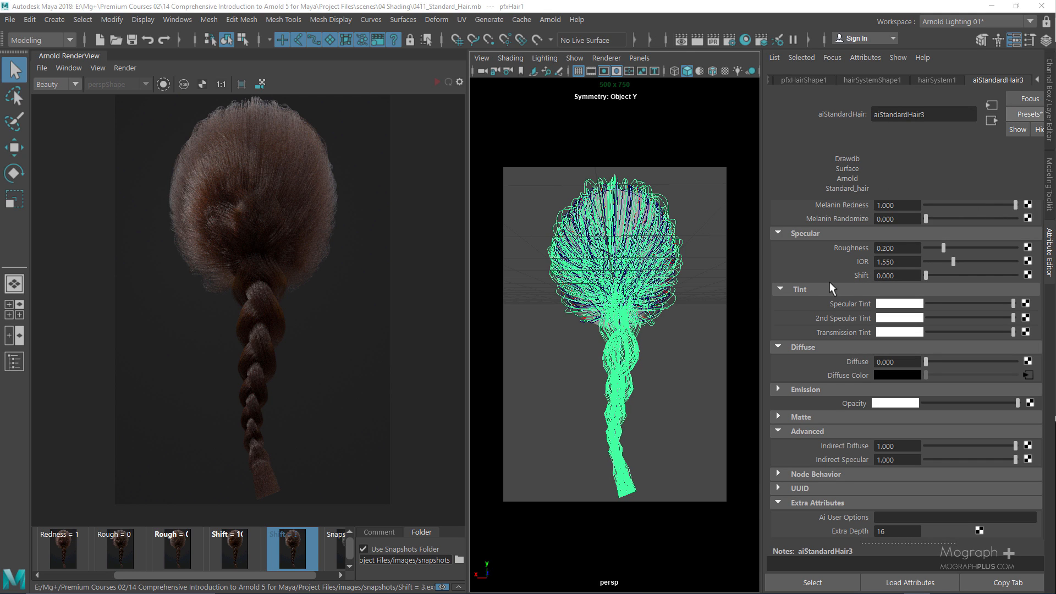
scroll(829, 282, up, 2)
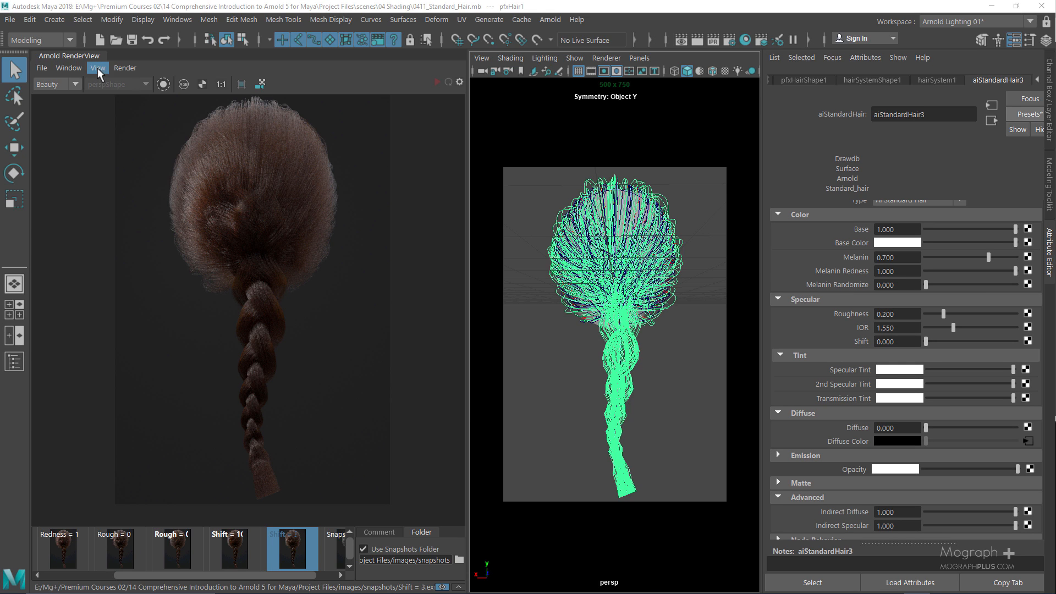
In Render Settings Common Image Size, lock the ratio and try width 1000, then height 1000
click(727, 43)
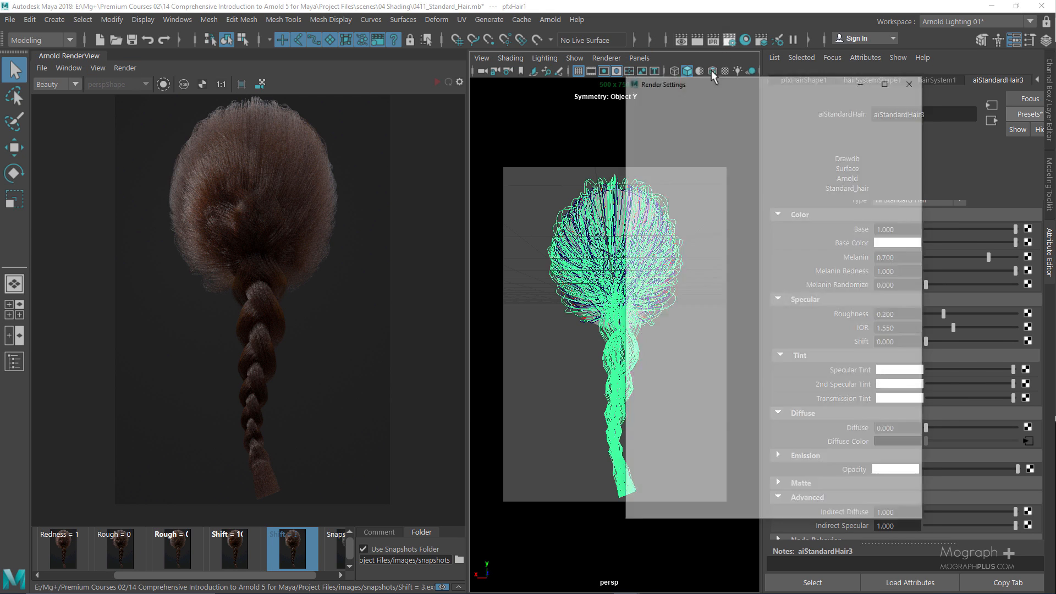
click(648, 147)
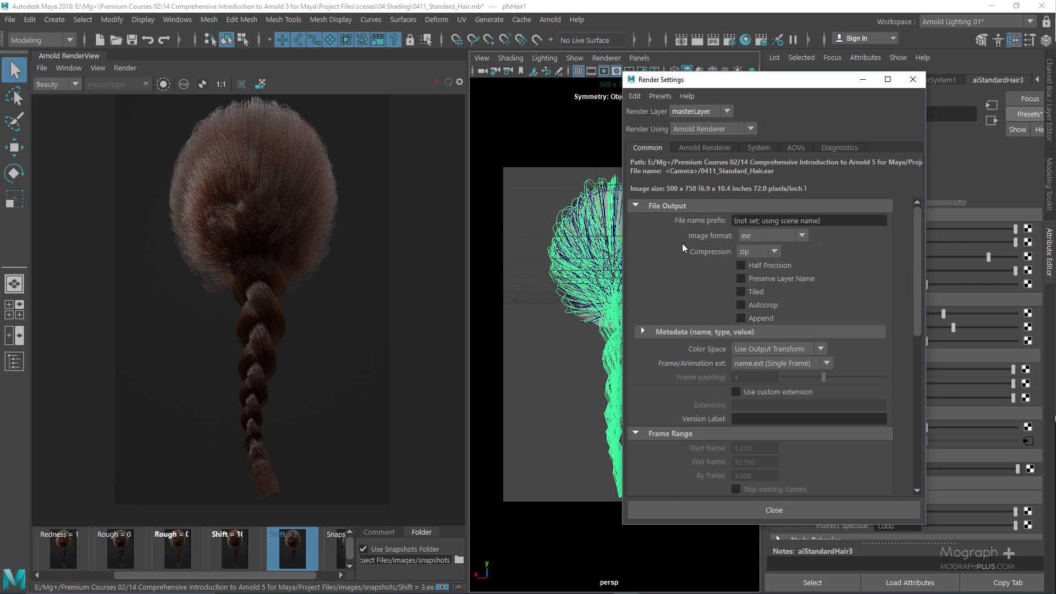
scroll(682, 245, down, 10)
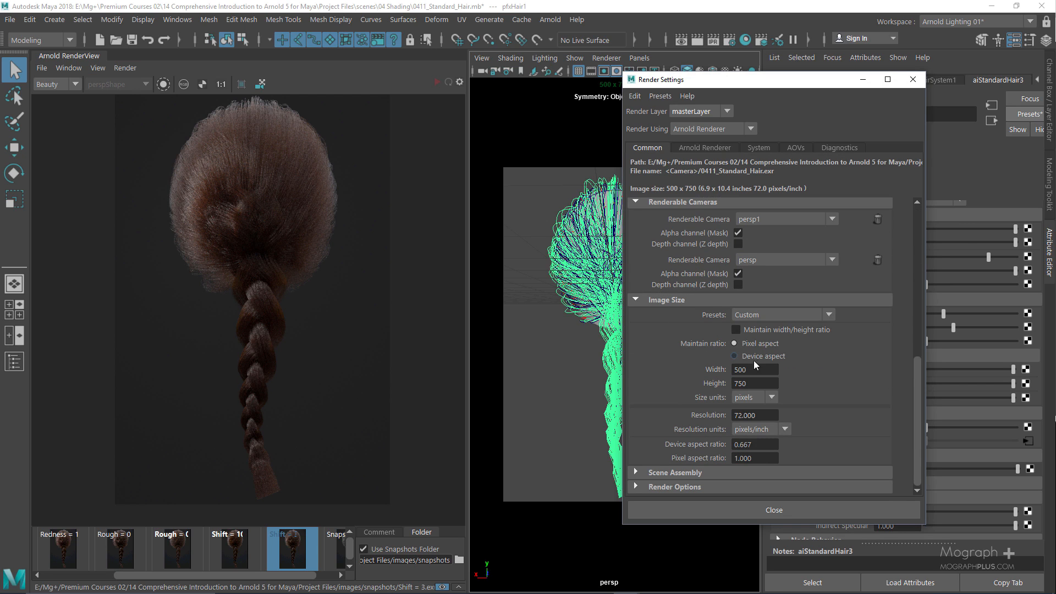
click(770, 332)
double_click(755, 370)
text(1000)
key(Return)
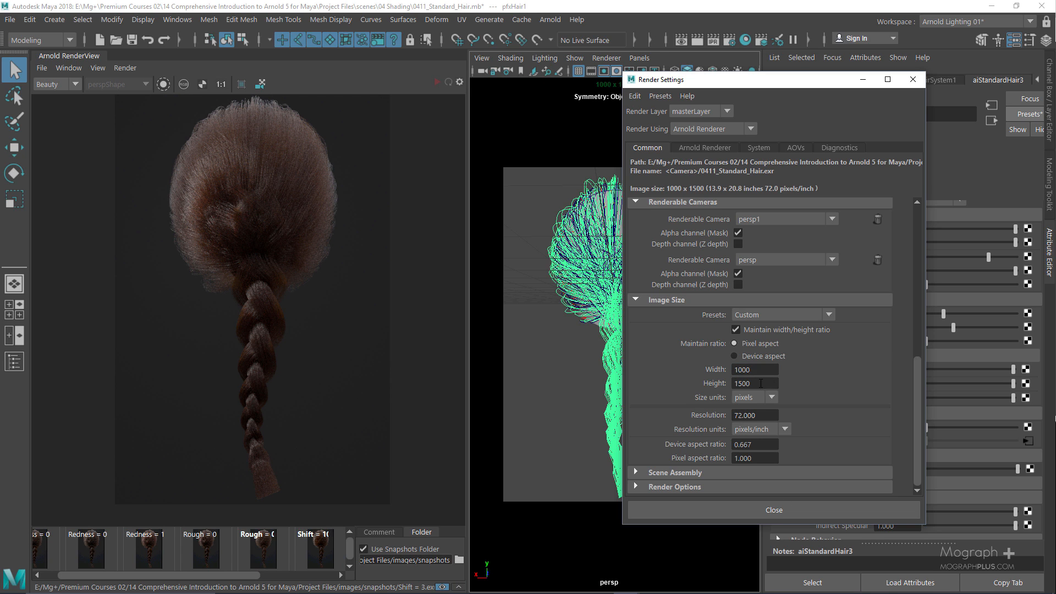
double_click(761, 383)
text(1000)
key(Return)
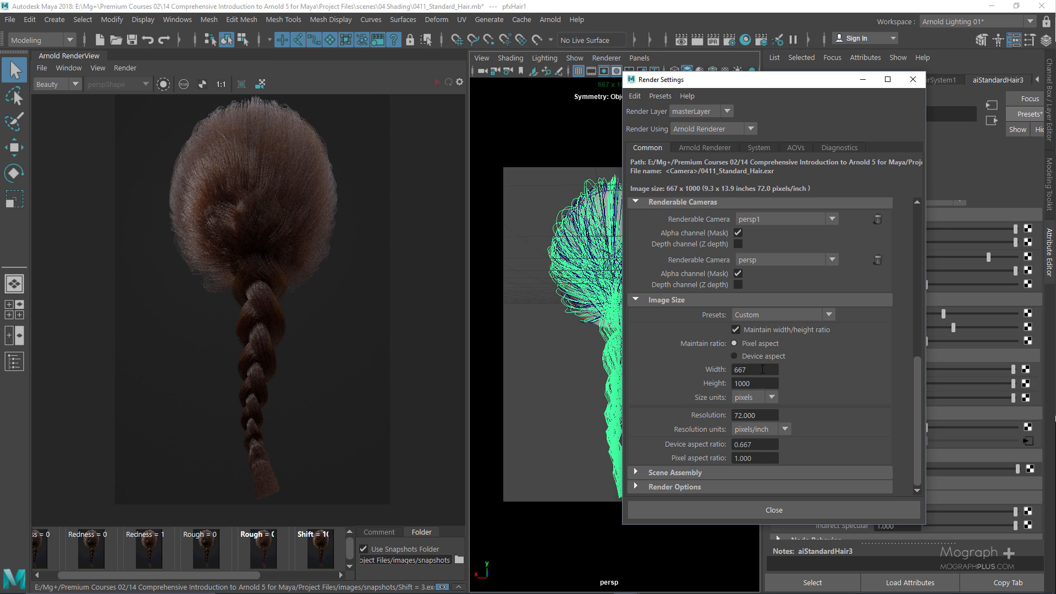
Set height to 1200, unlock the ratio, trim width to 800, and close Render Settings
click(762, 369)
double_click(761, 383)
text(1200)
key(Return)
click(757, 332)
click(757, 370)
key(BackSpace)
text(0)
key(Return)
click(914, 80)
click(98, 68)
Set the RenderView to Test Resolution and leave the Shift = 3 snapshot for the live render
mouse_move(183, 202)
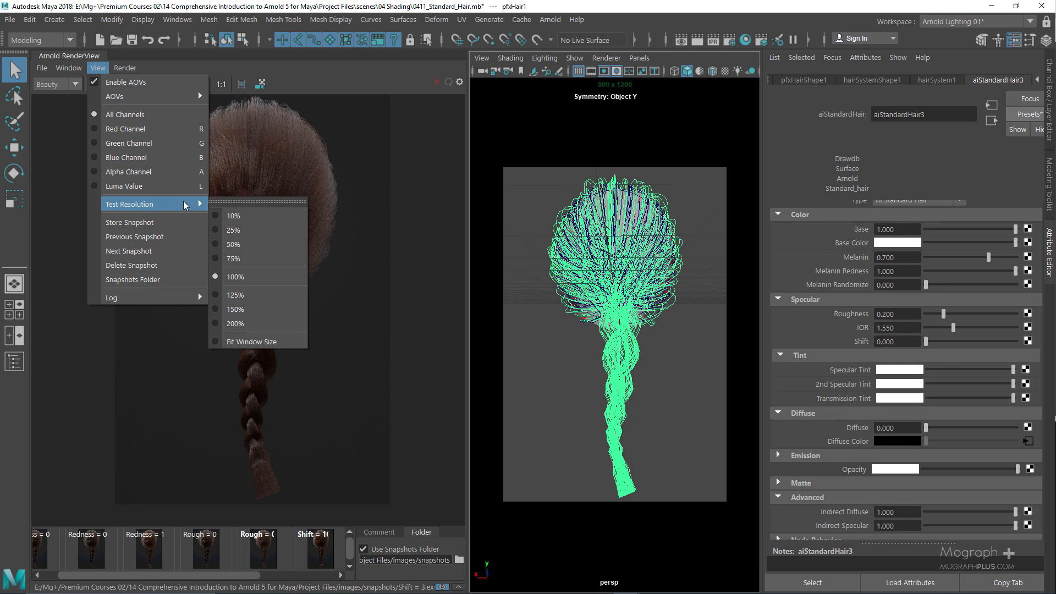
click(282, 282)
click(120, 68)
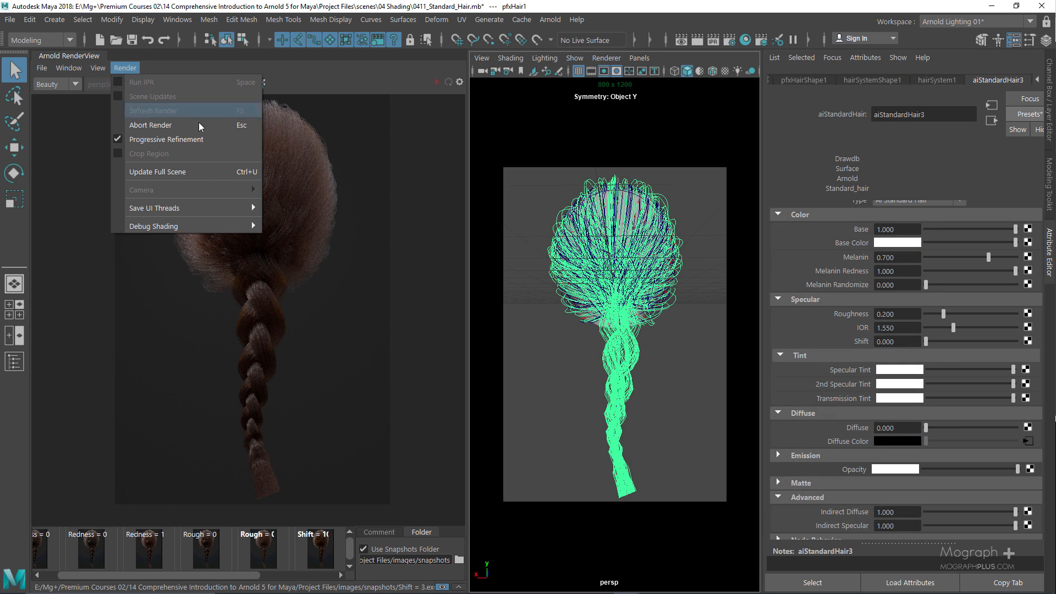
click(205, 138)
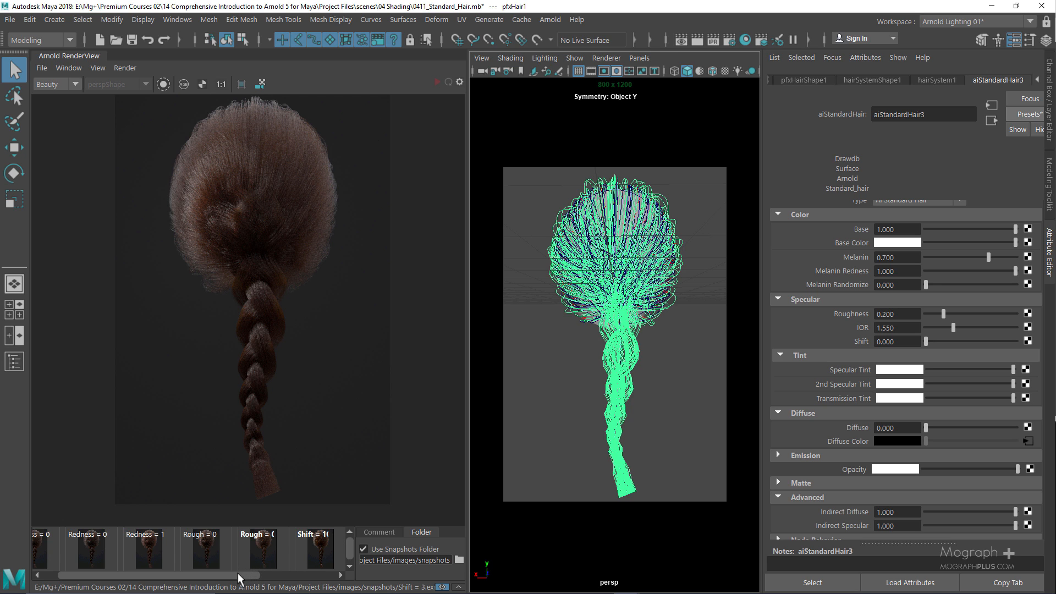
drag(242, 575, 363, 577)
click(257, 543)
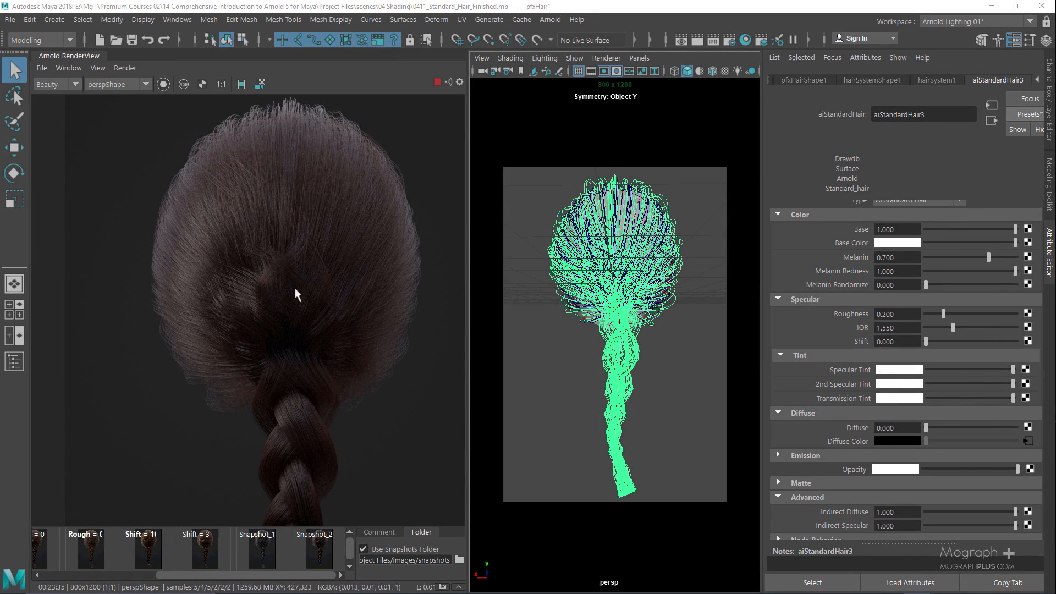
Pan the 800x1200 render up to the braid, along it, and back to the hair dome
middle_drag(294, 292, 298, 100)
middle_drag(296, 311, 301, 434)
middle_drag(292, 187, 292, 322)
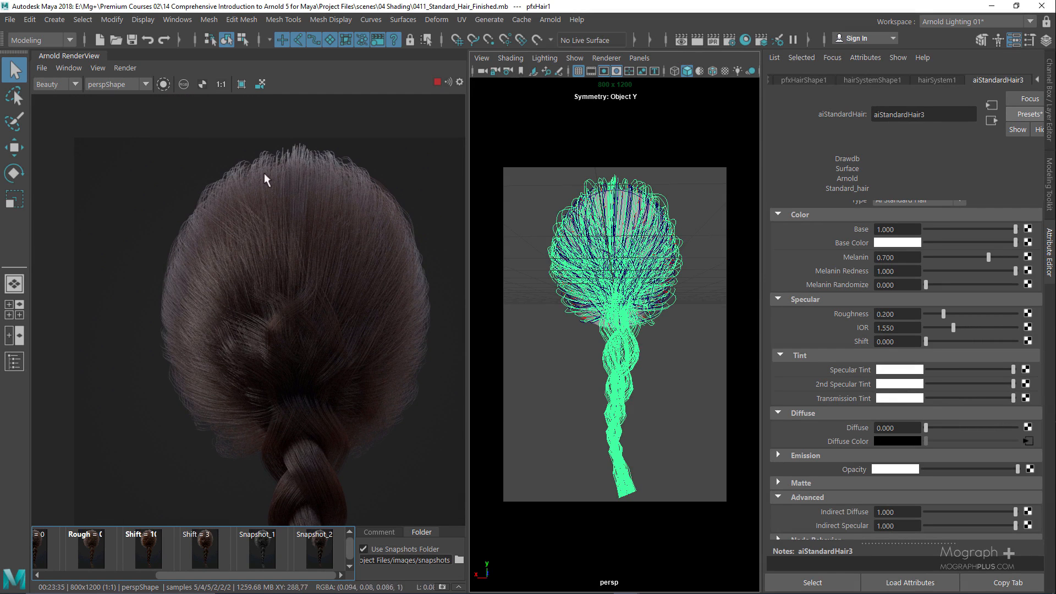